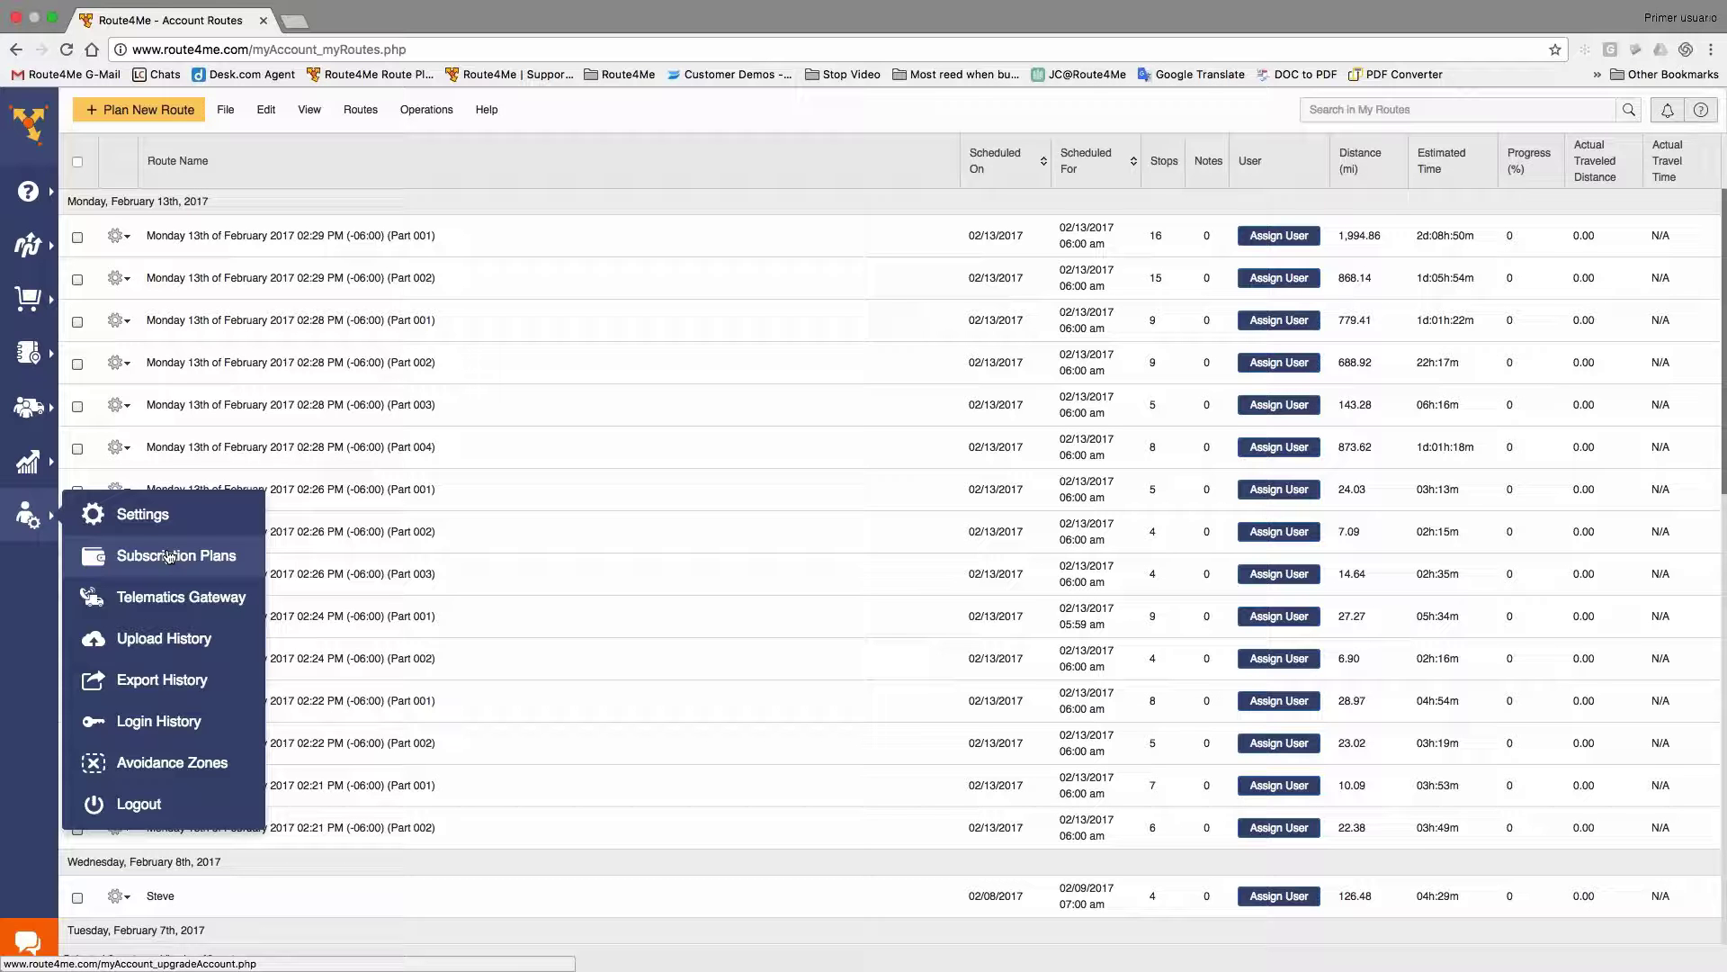
Return from the Route4Me homepage to My Account Home's list of three routes
click(166, 555)
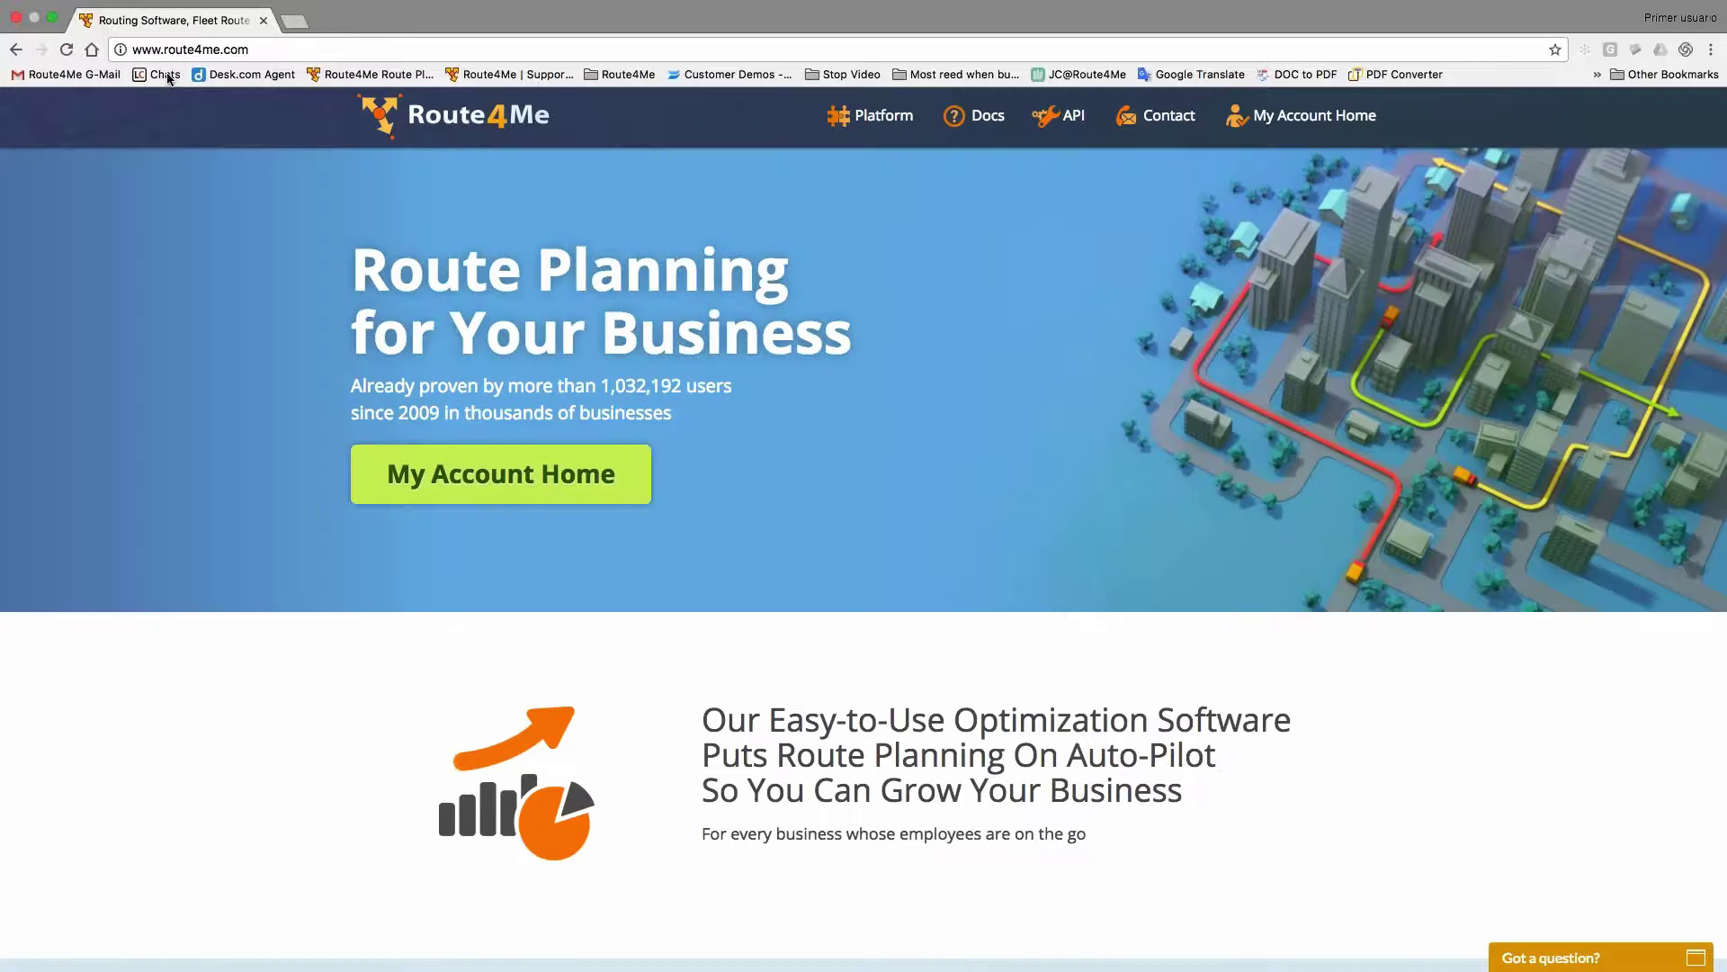
click(537, 471)
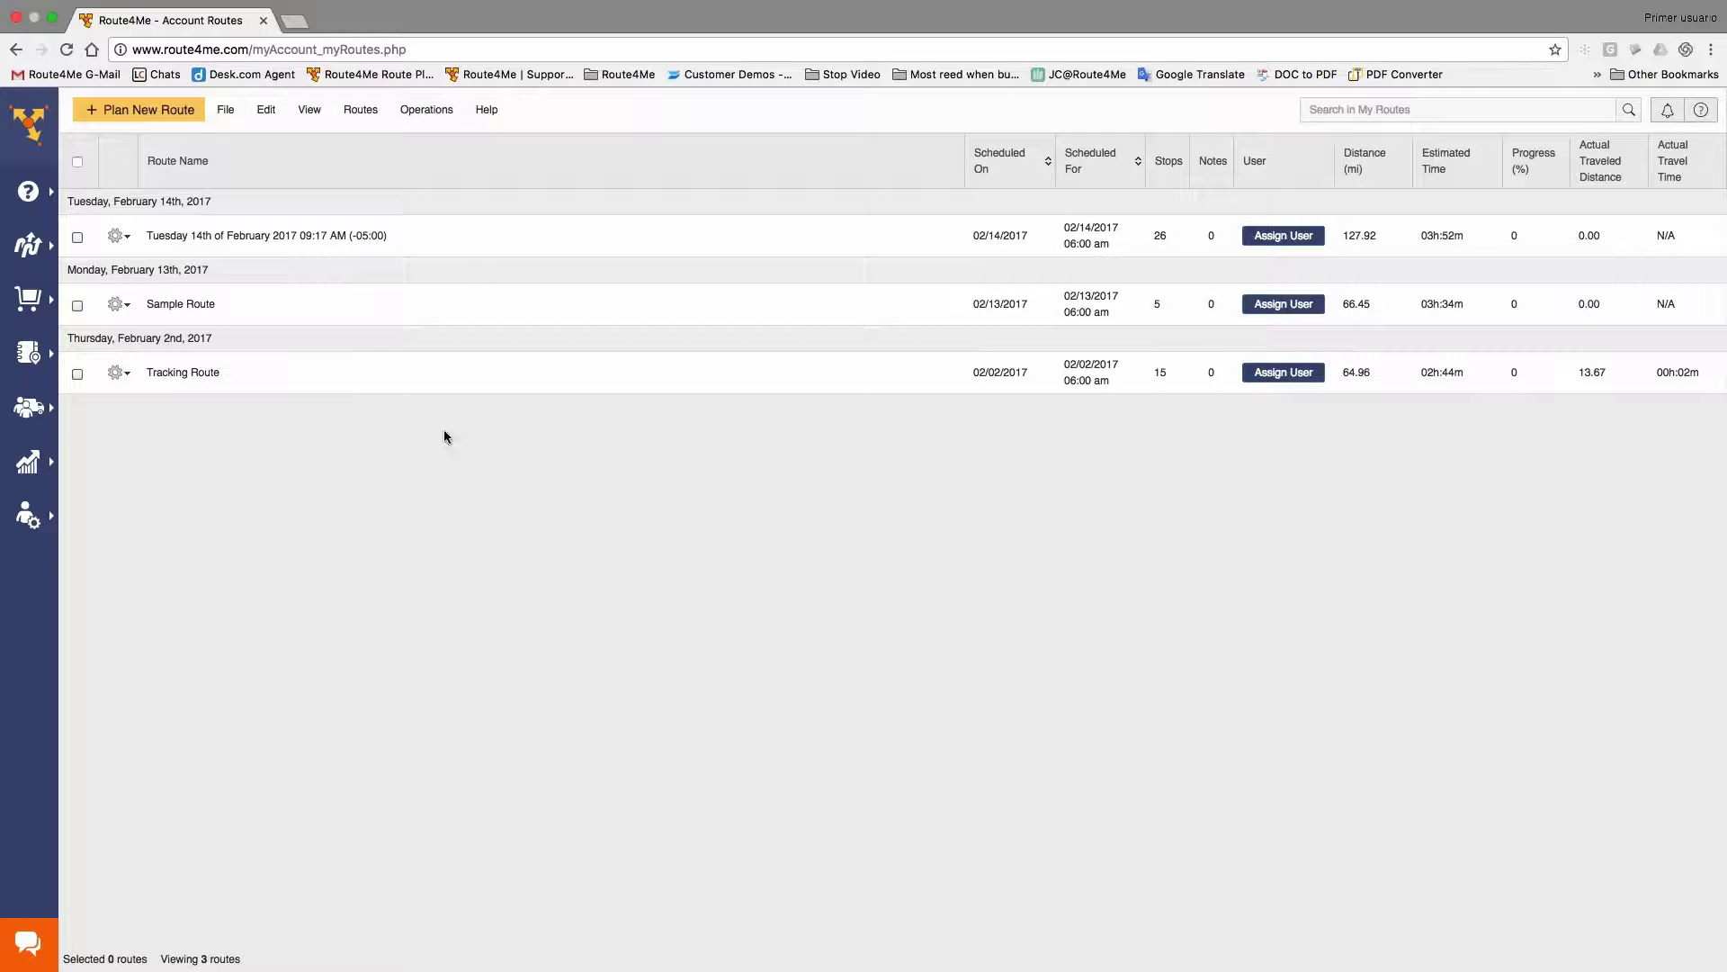
Bring up the Address Book List showing the 551 stored addresses
click(29, 357)
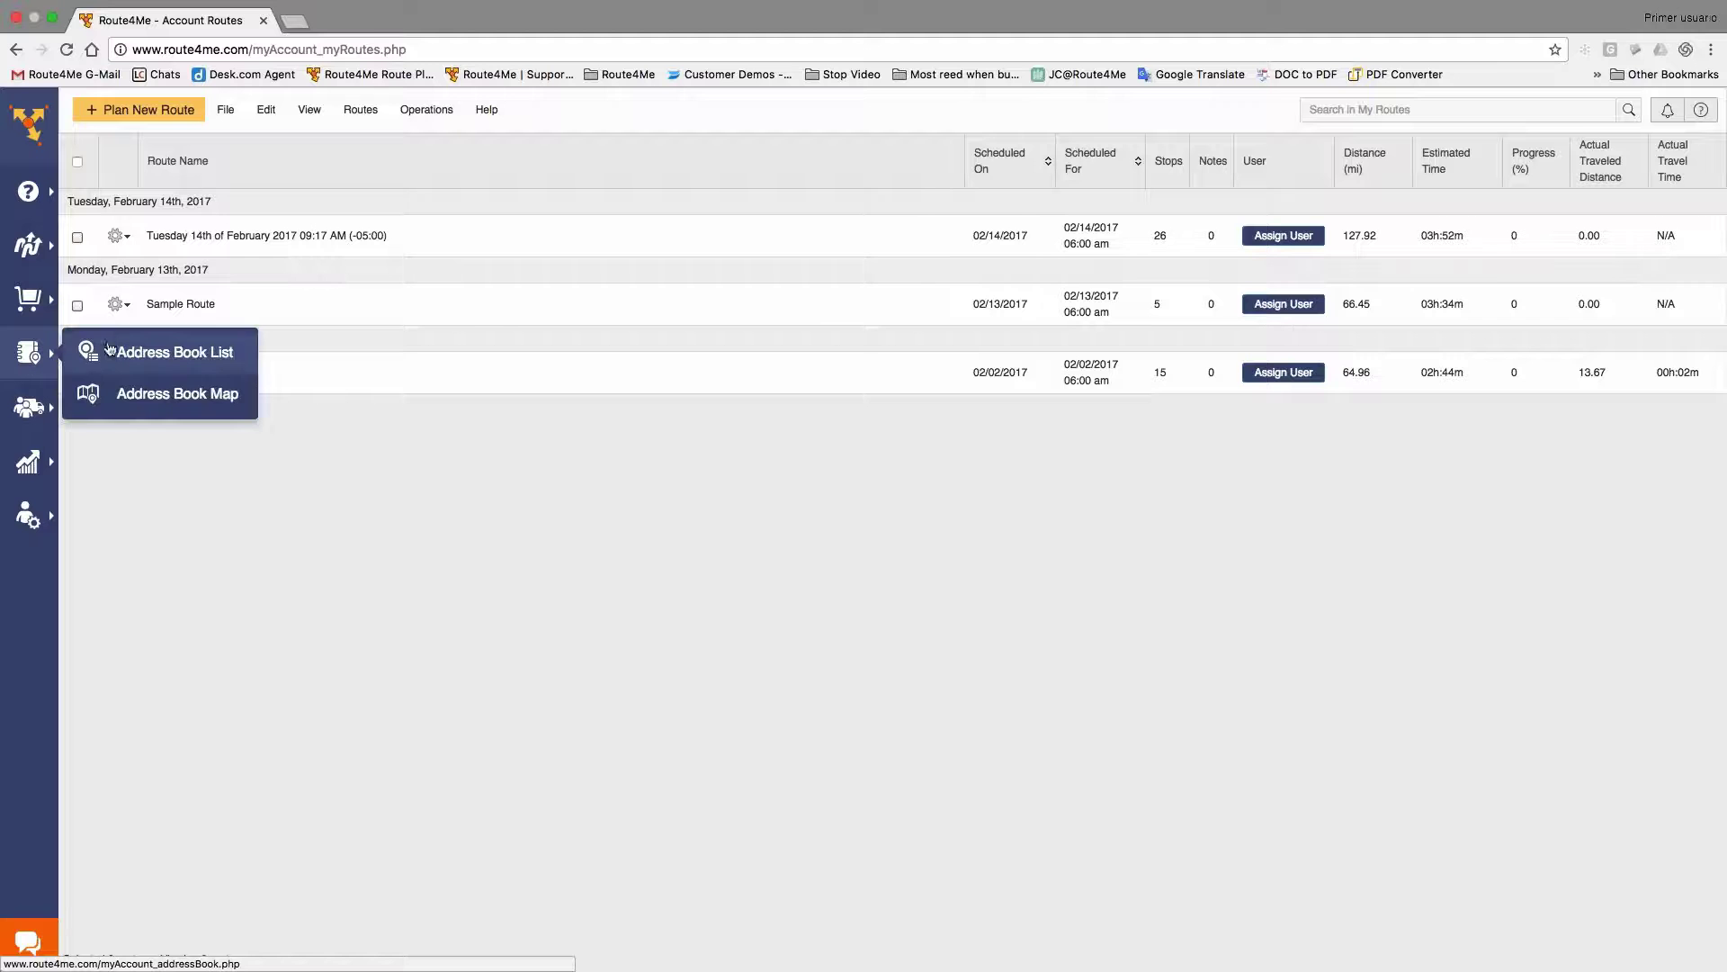
click(29, 353)
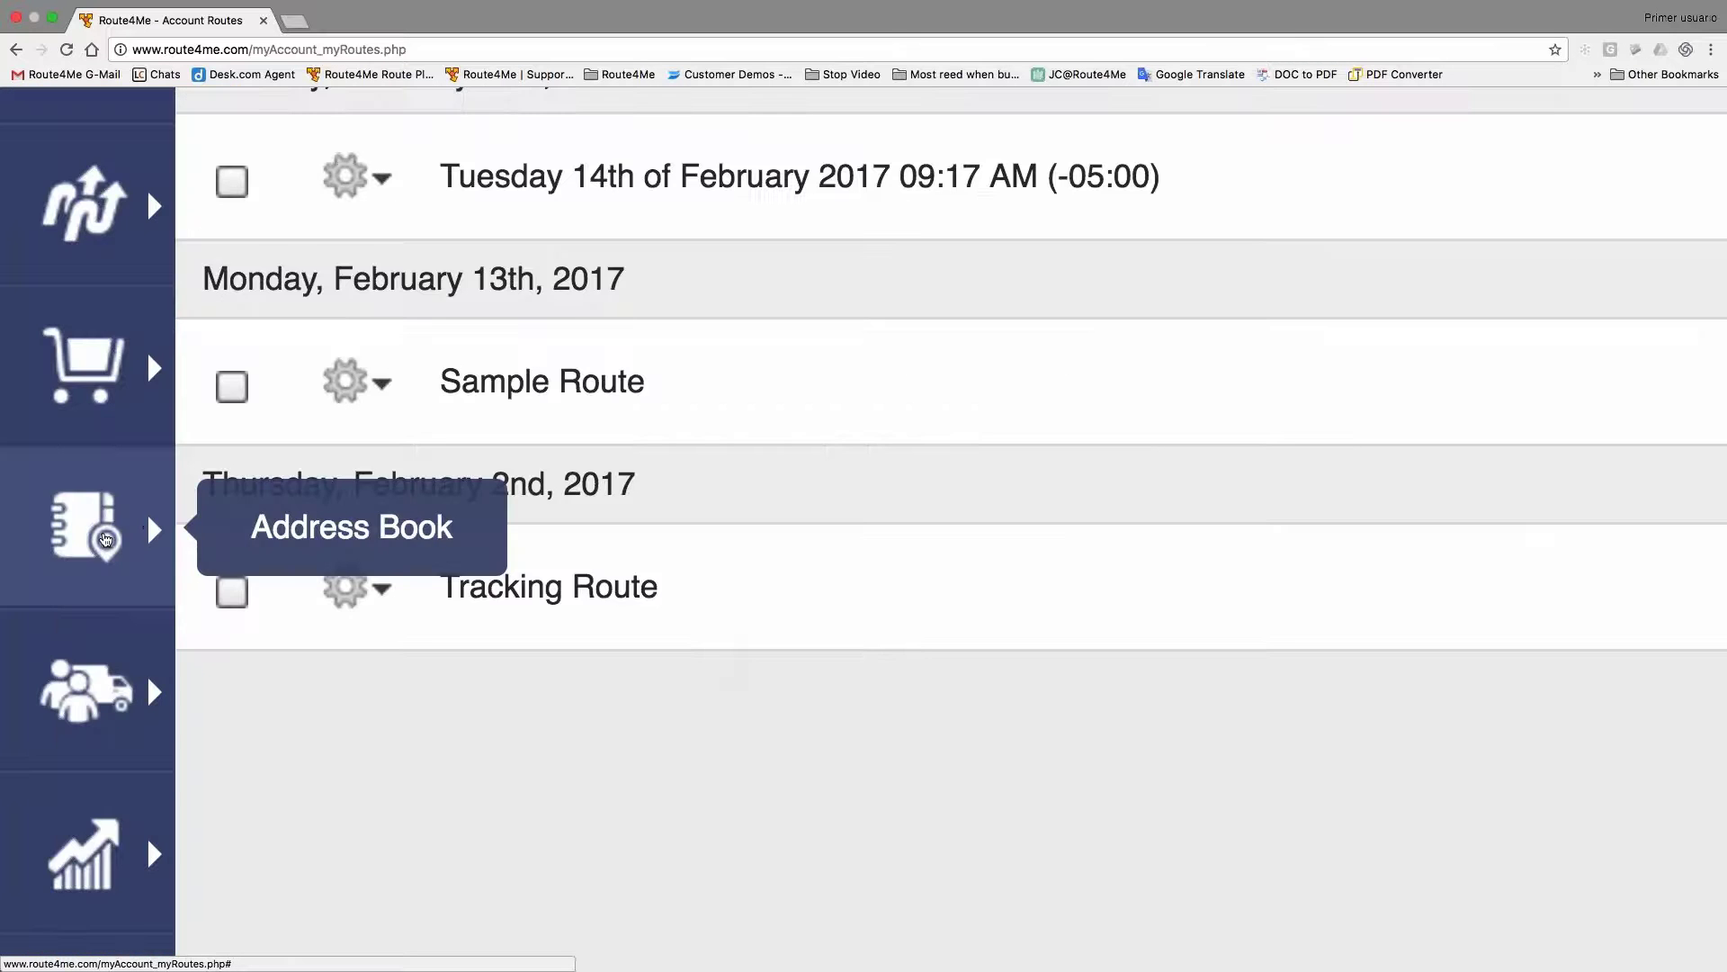
click(106, 540)
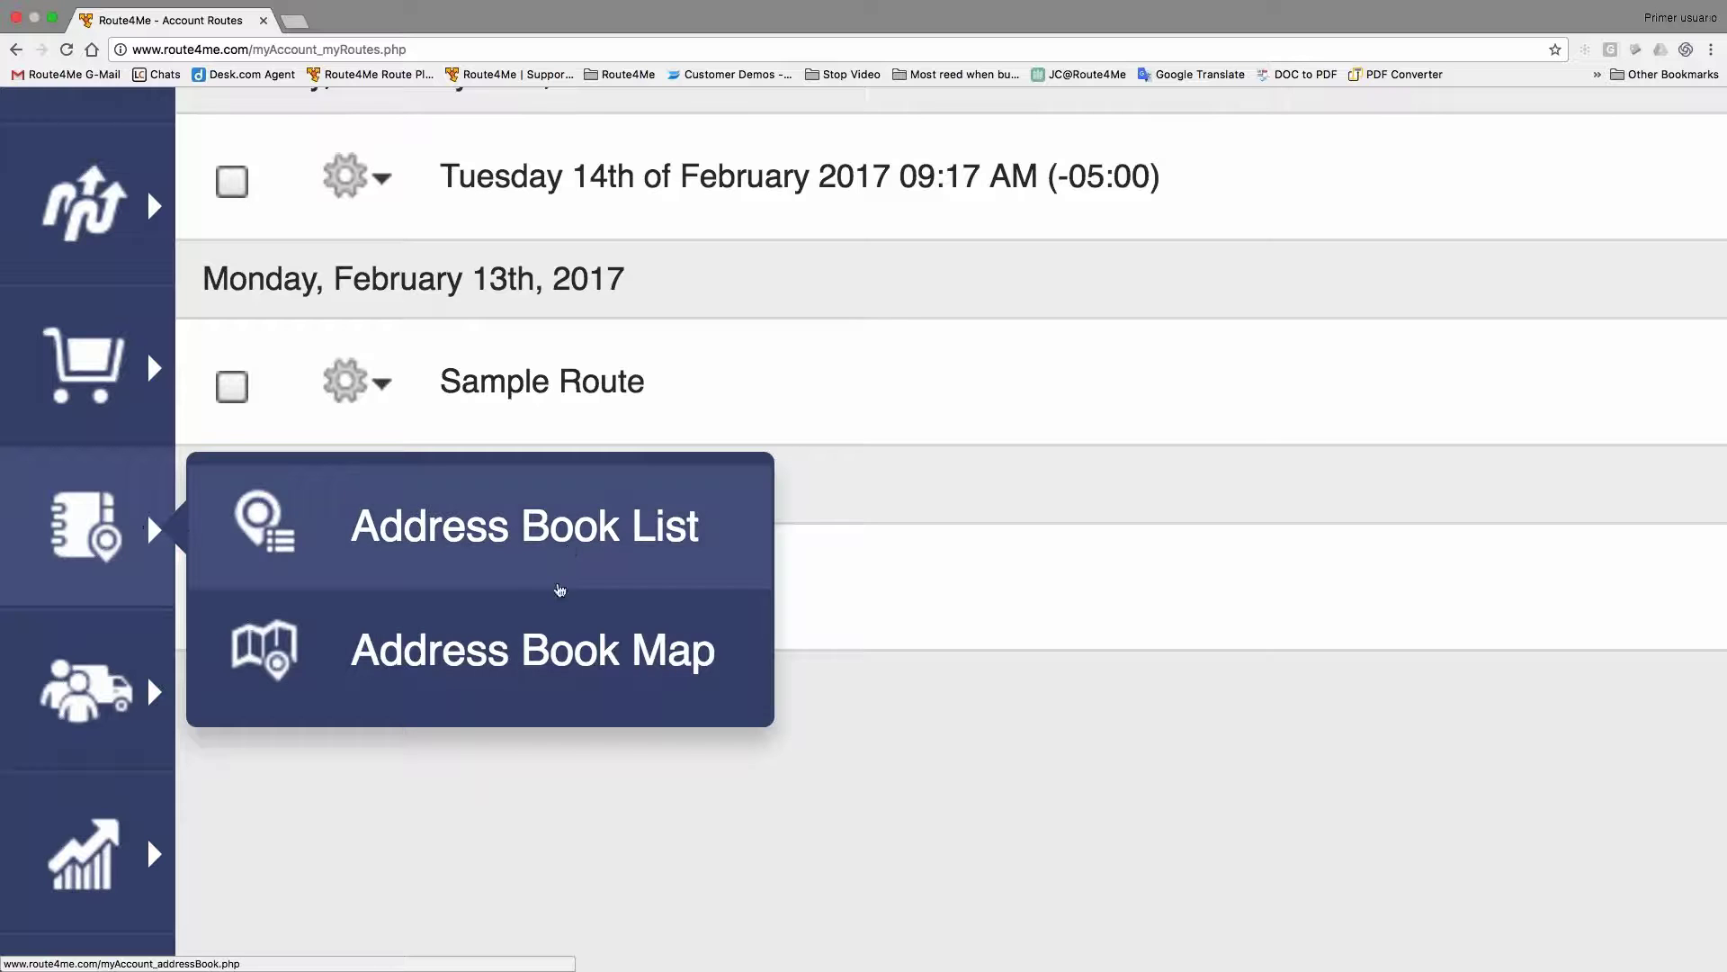
click(570, 534)
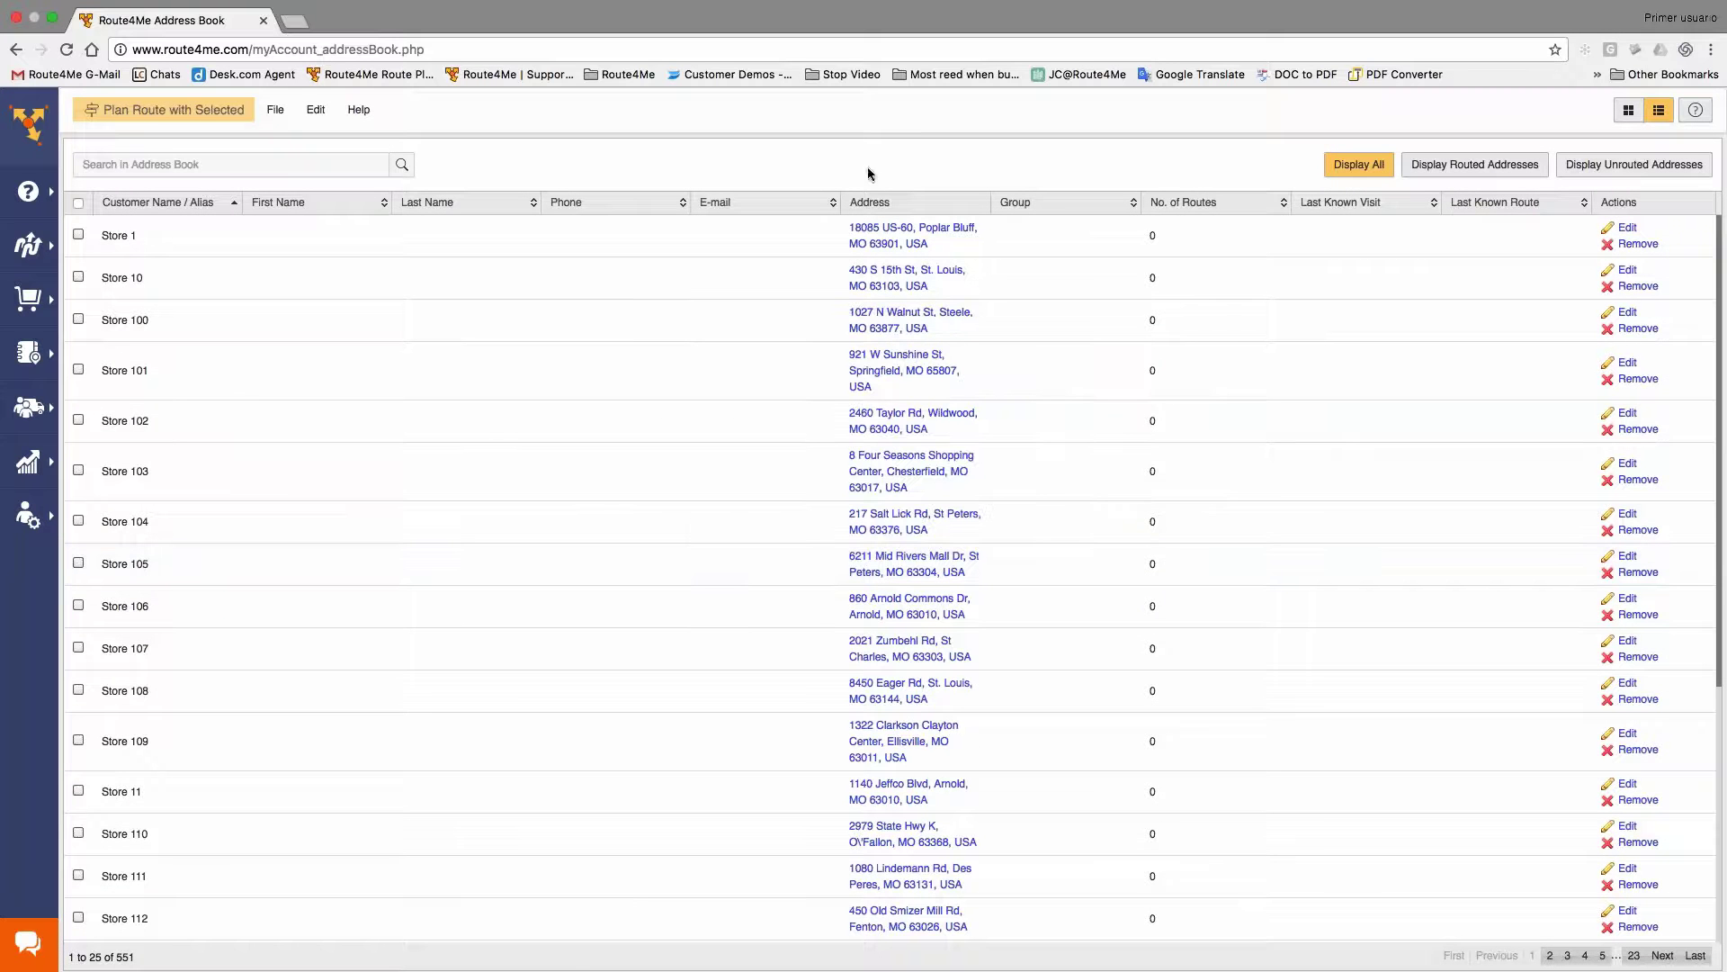
Upload the address CSV and add its 252 validated addresses, bringing the book to 803
click(276, 113)
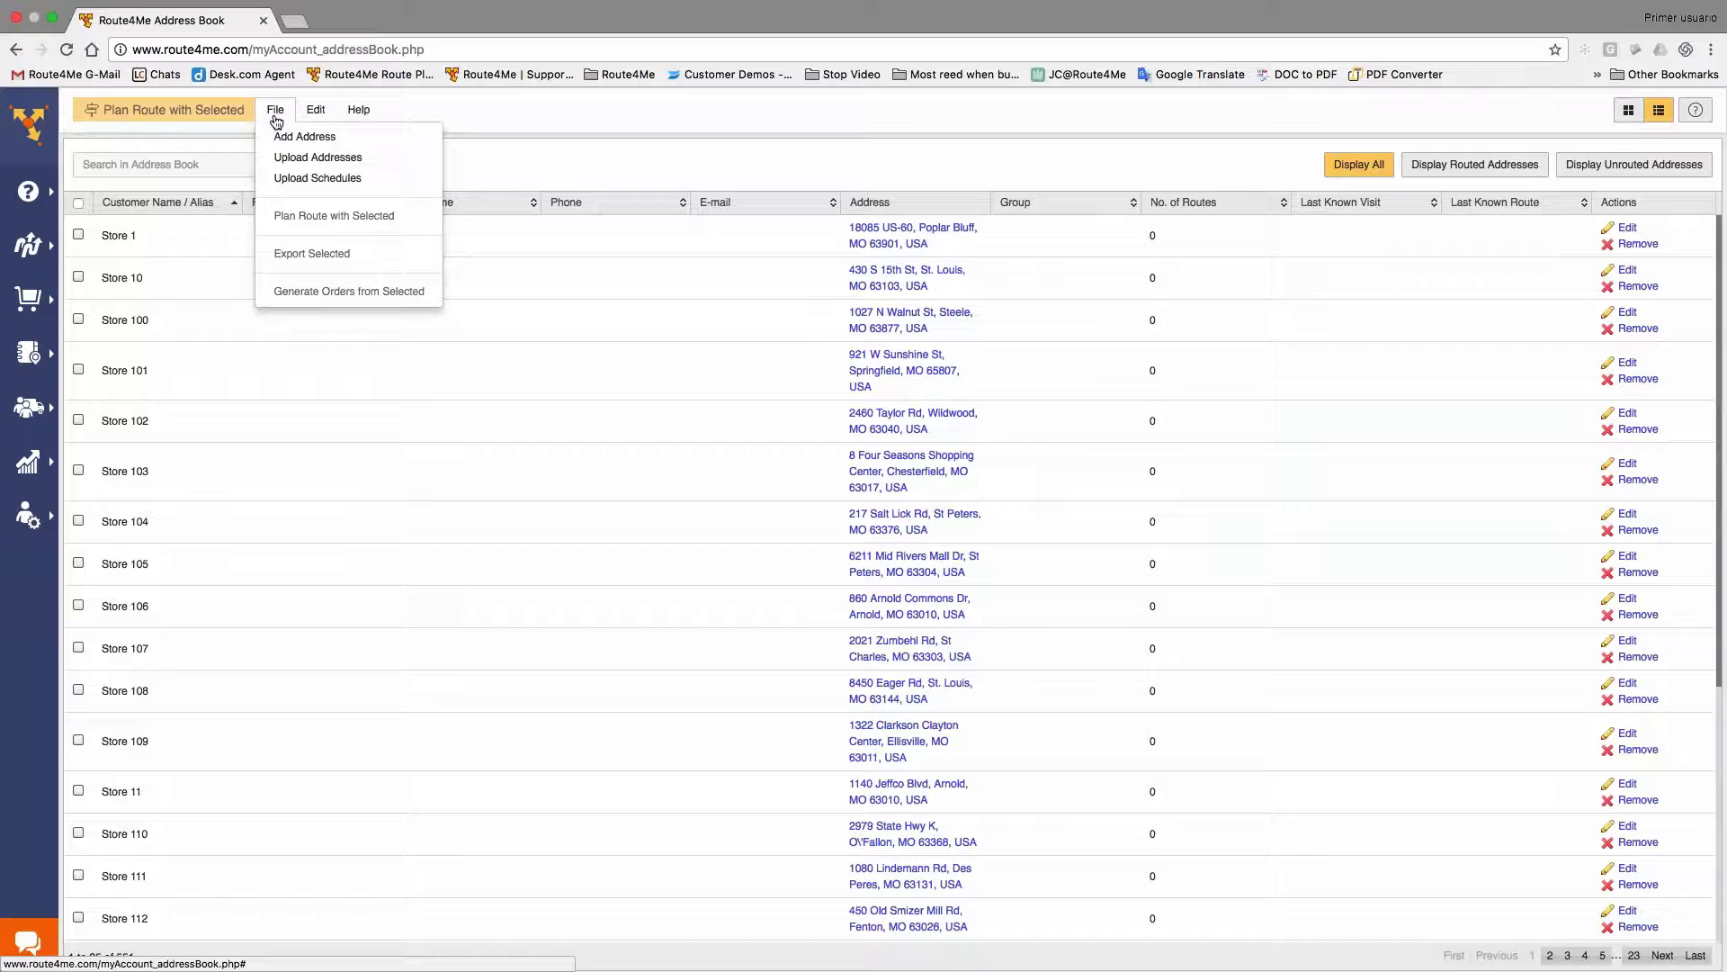
click(355, 160)
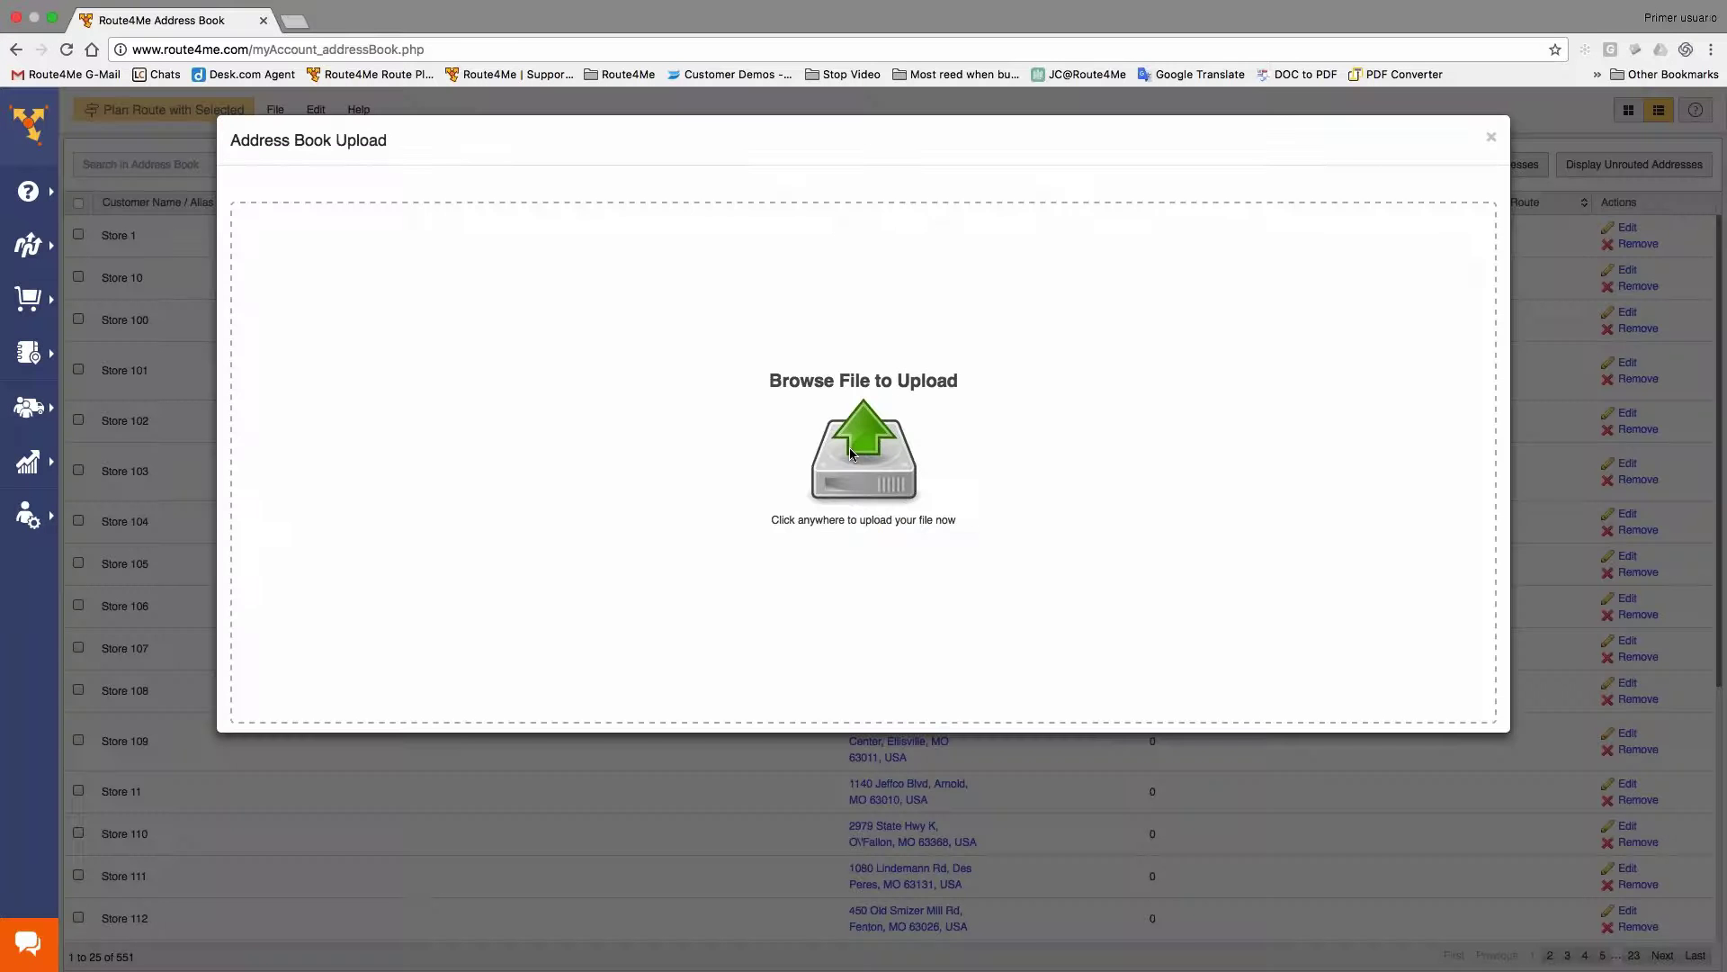
click(917, 462)
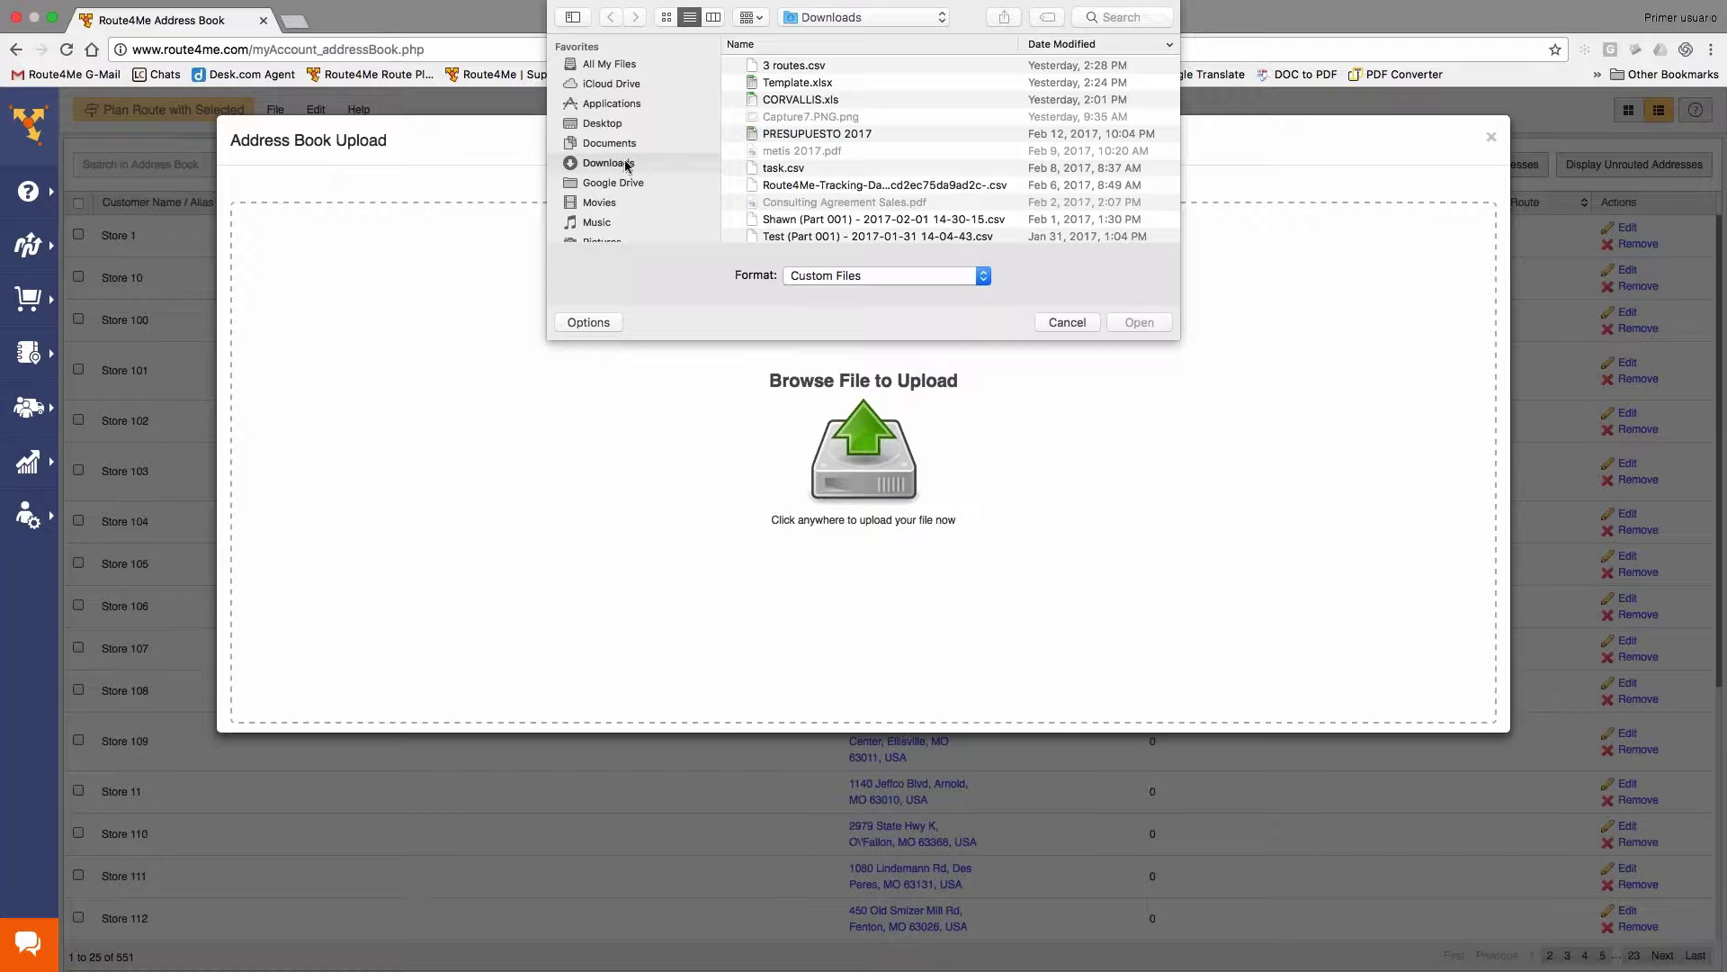
double_click(810, 68)
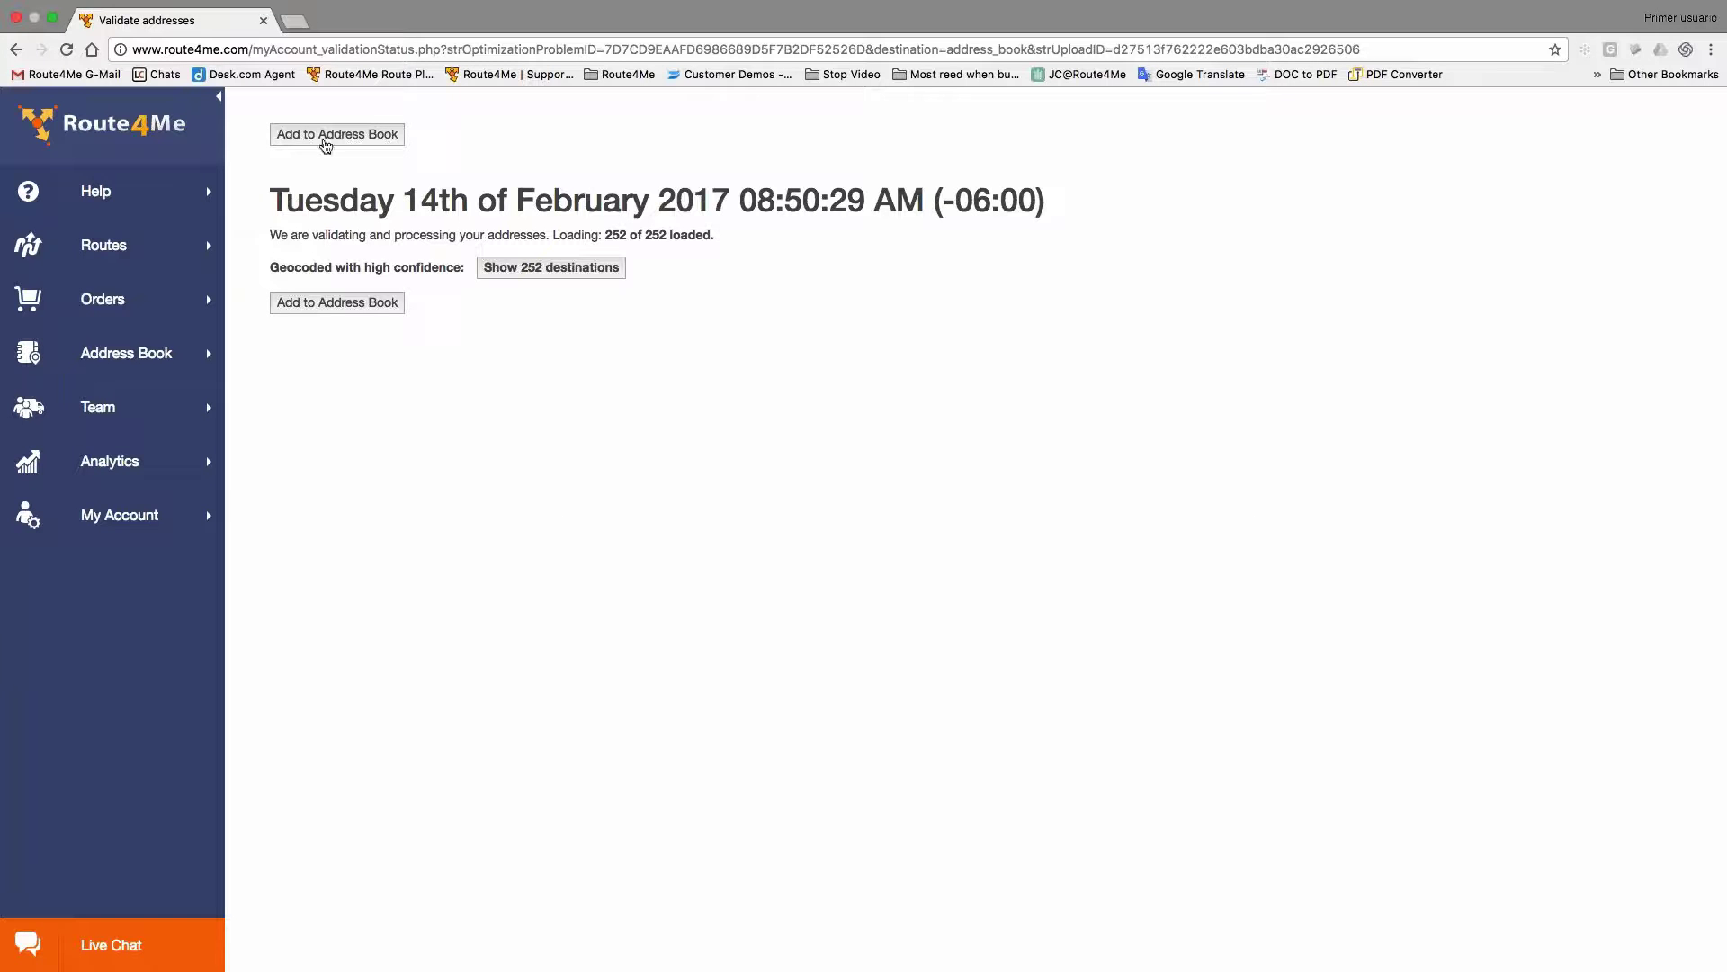
click(323, 140)
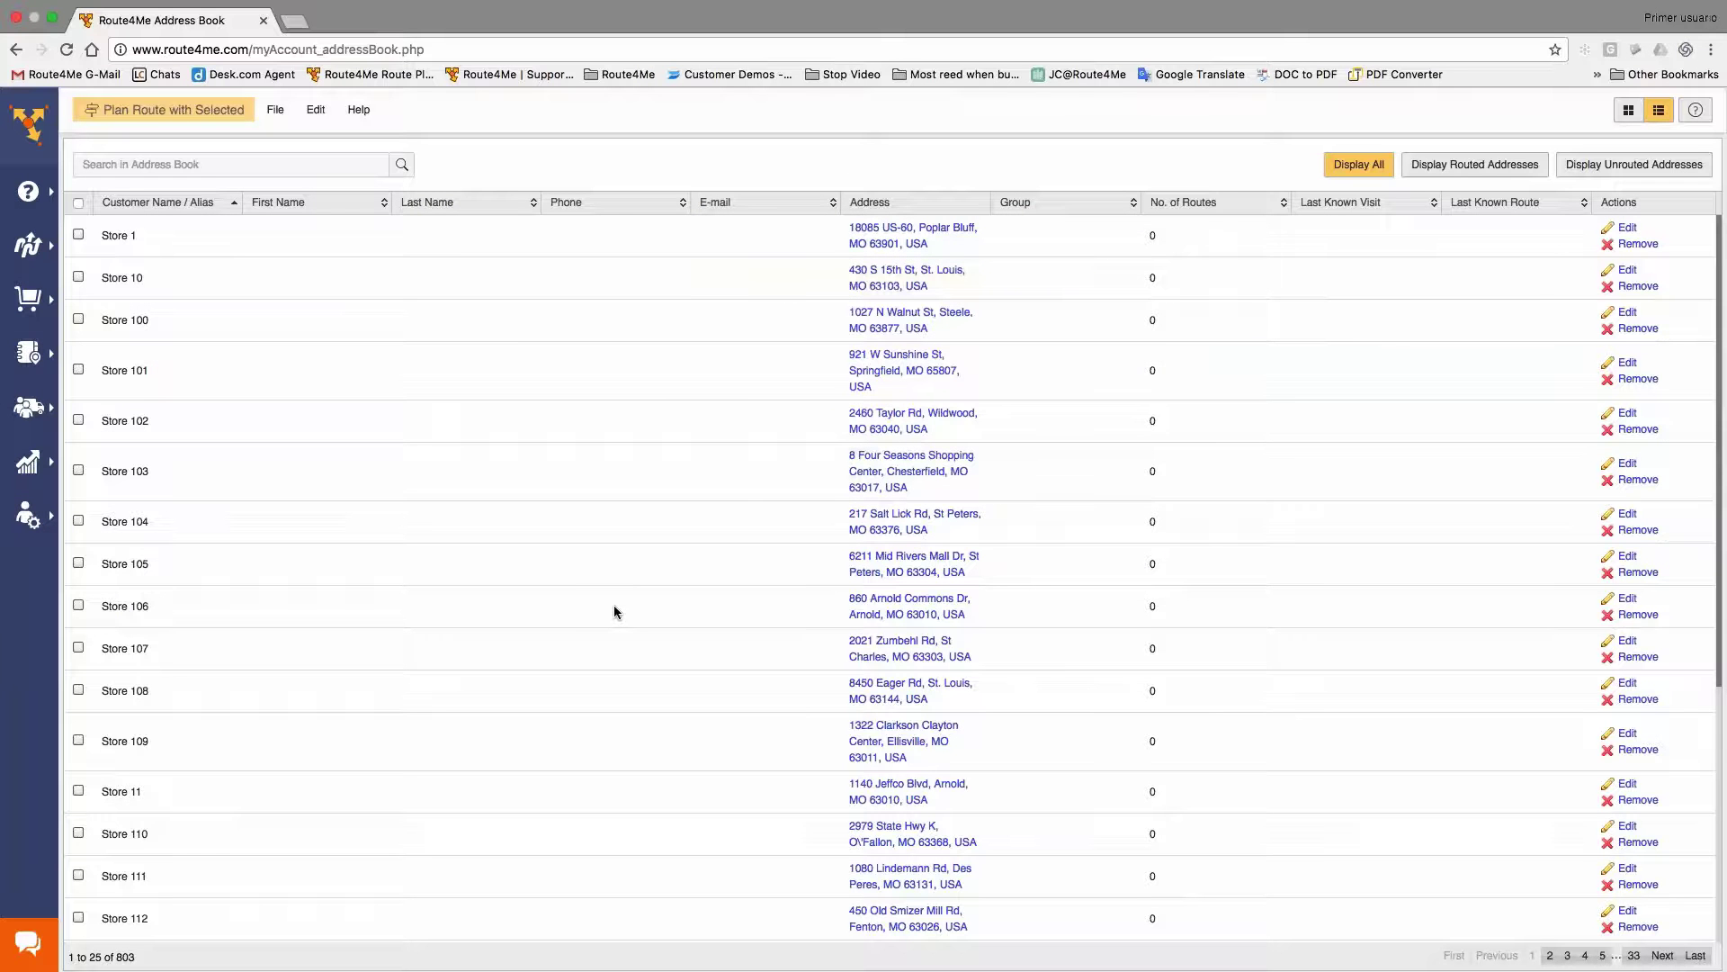
mouse_move(28, 352)
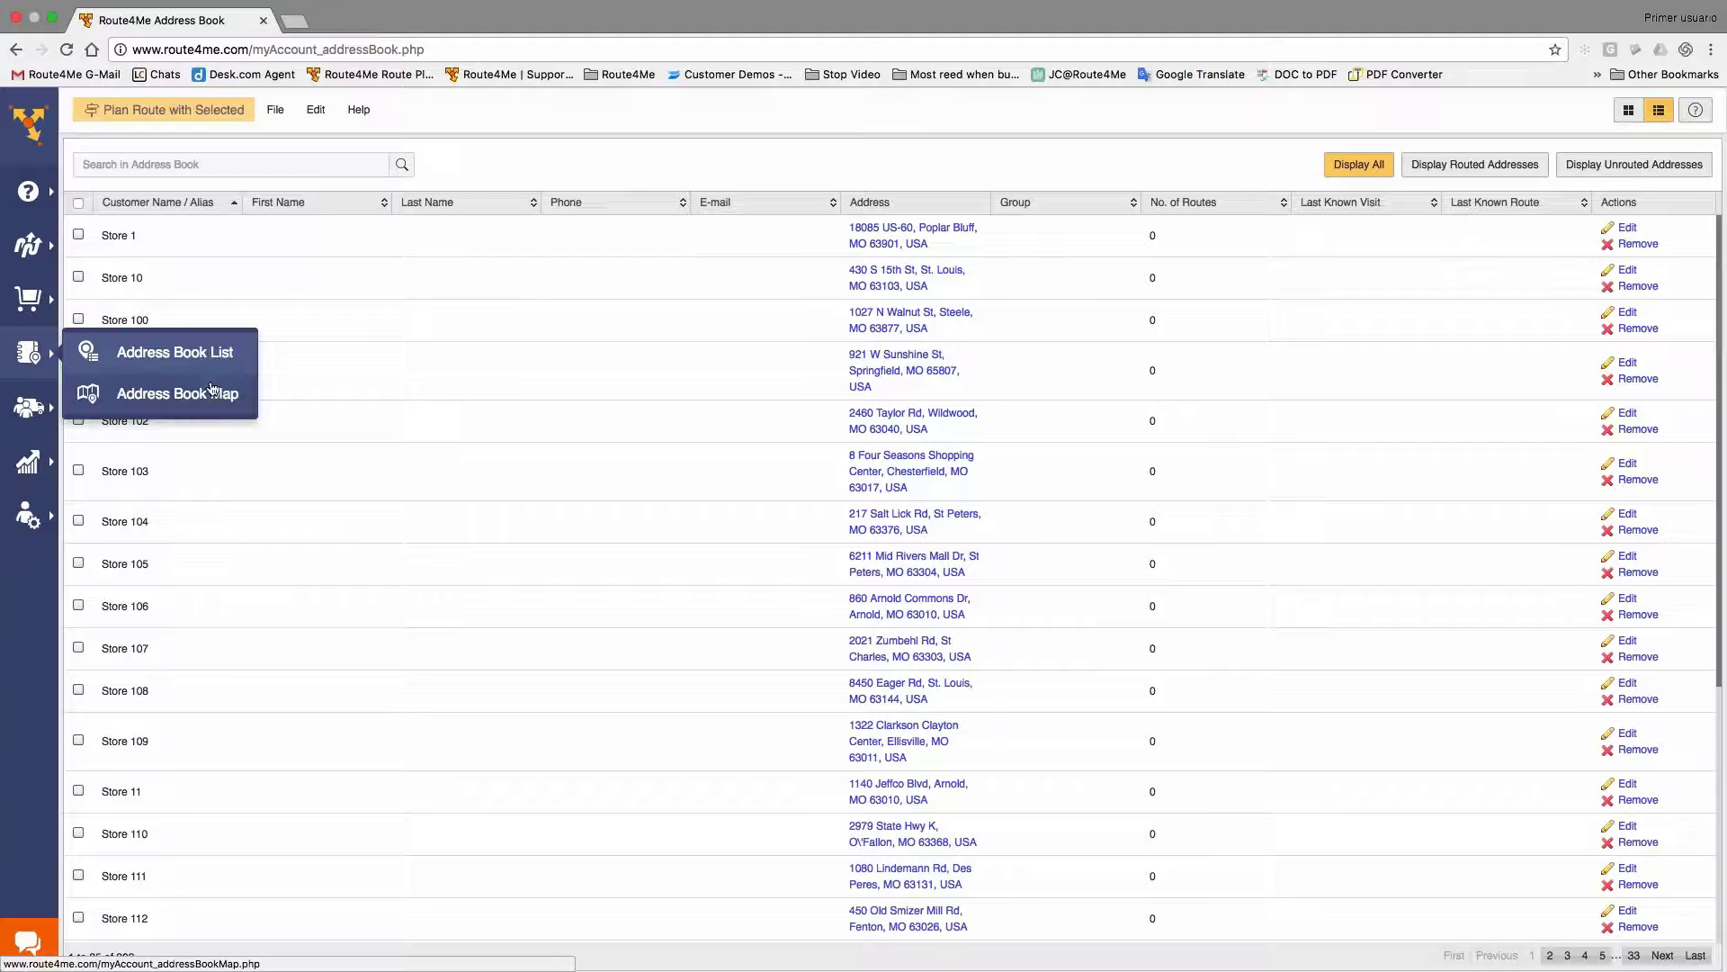
Switch to the Address Book Map with every stored store pinned
click(213, 394)
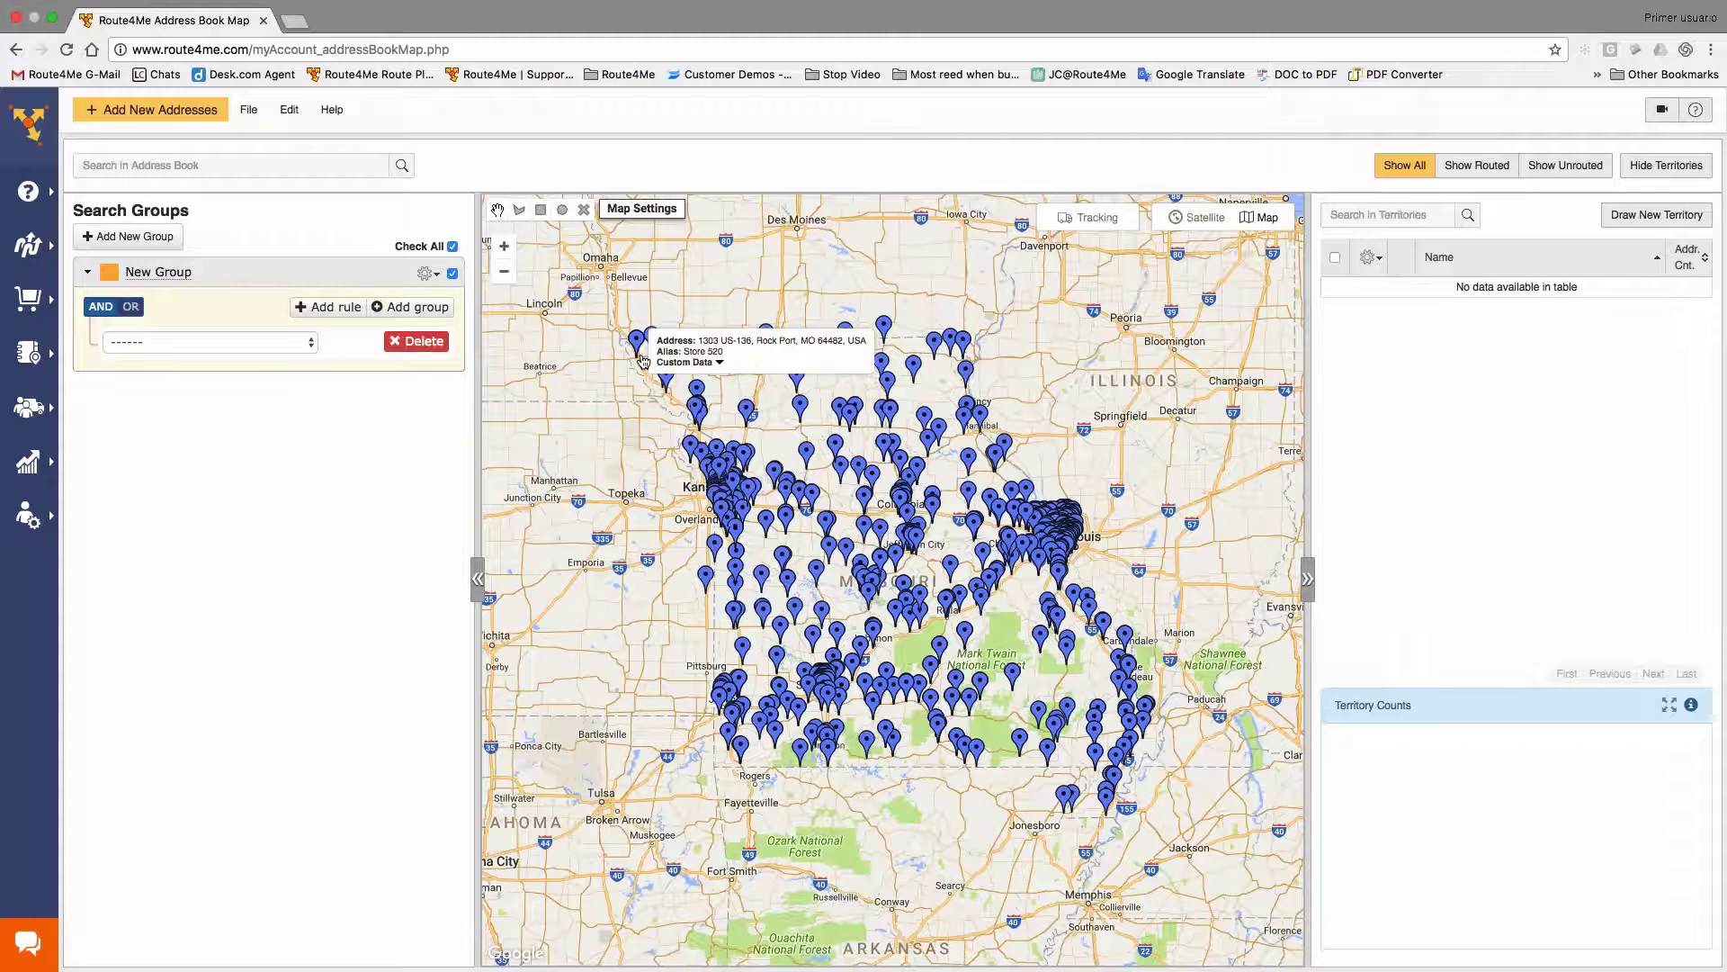
mouse_move(692, 350)
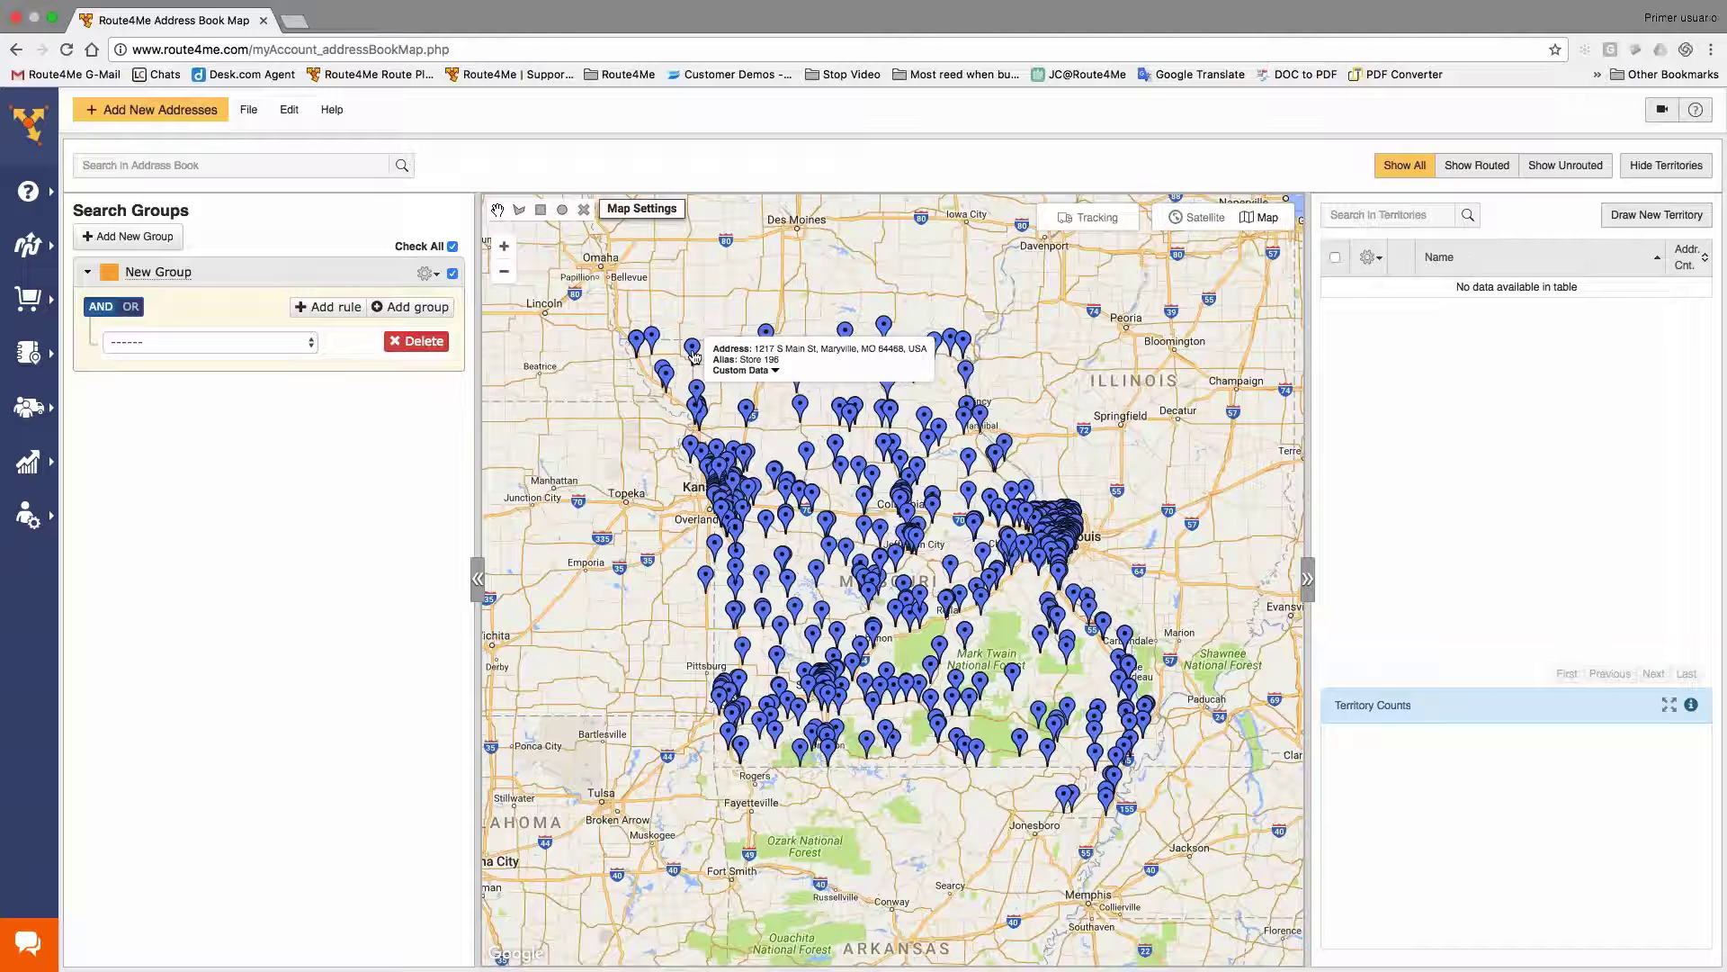
Edit Store 196 at 1217 S Main St, Maryville, and view its location details and custom data
right_click(692, 352)
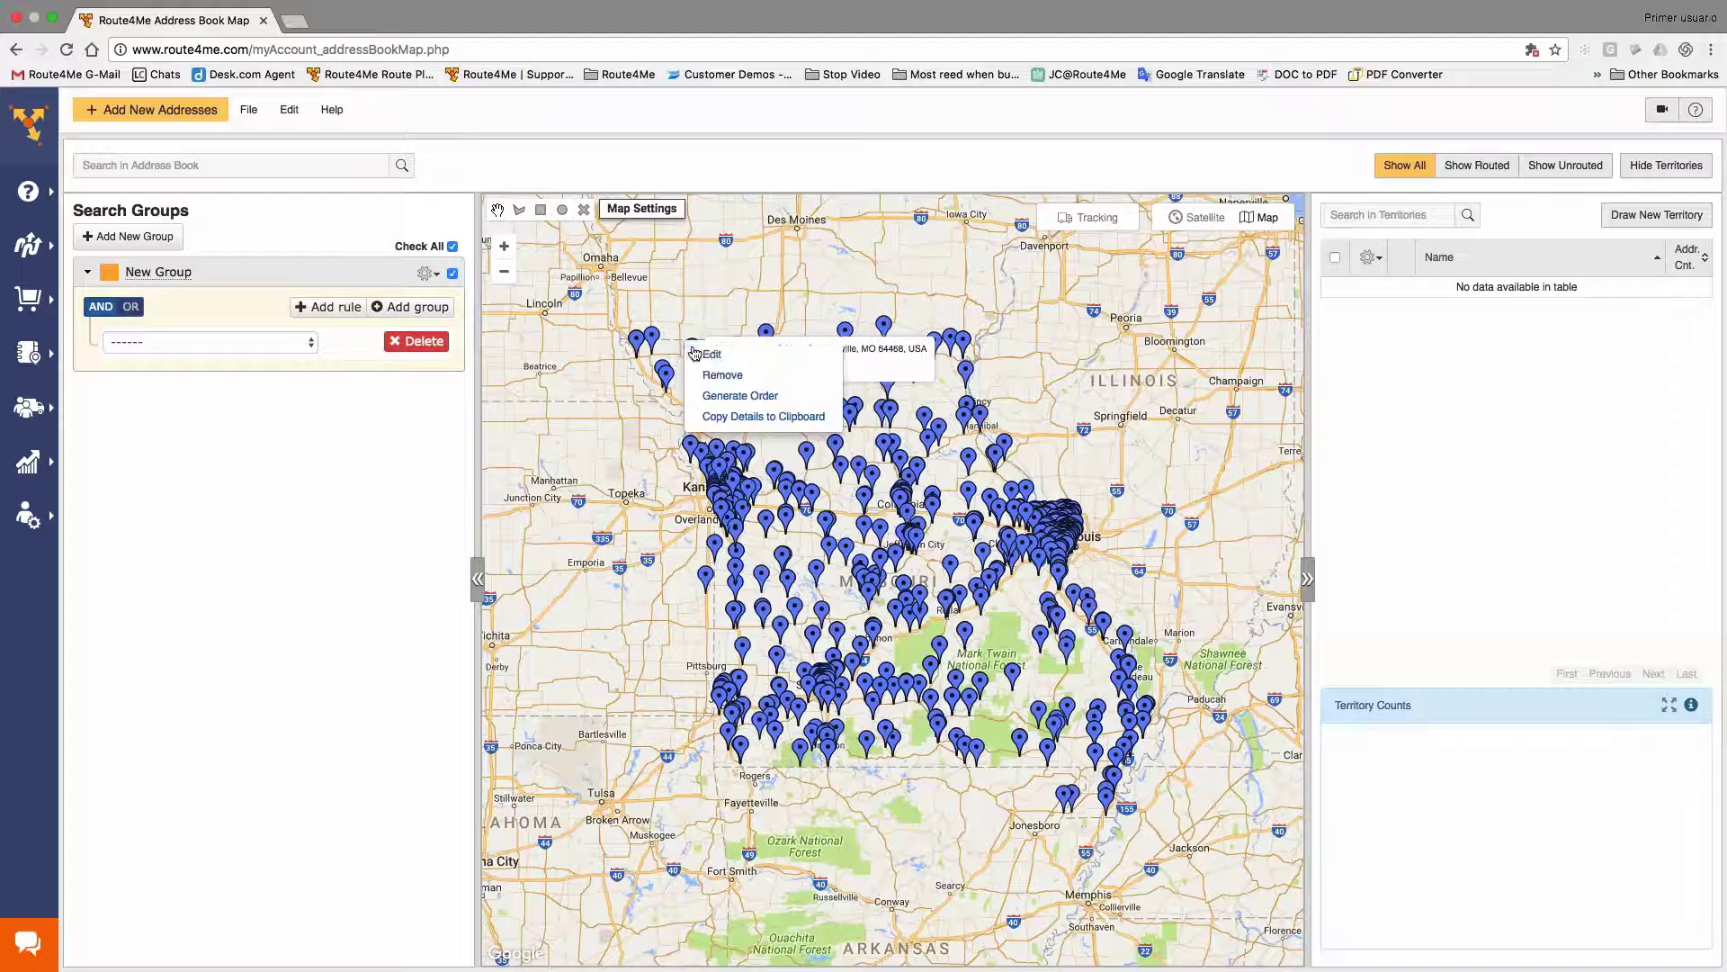
click(759, 364)
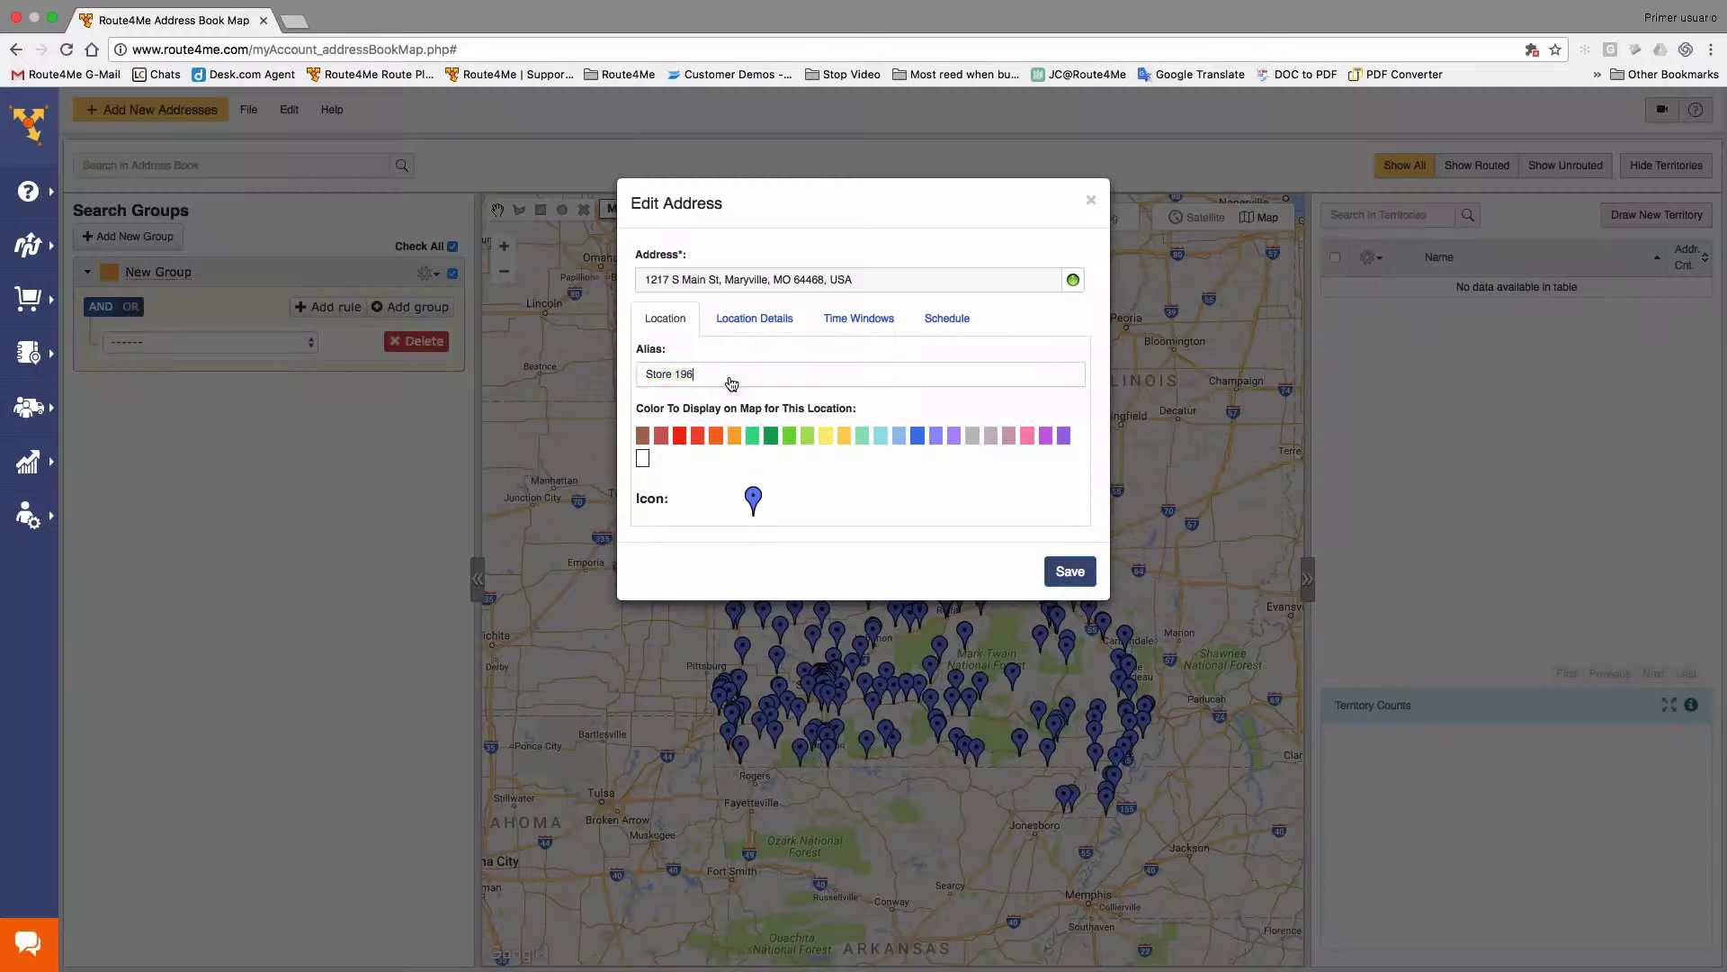
drag(731, 381, 642, 376)
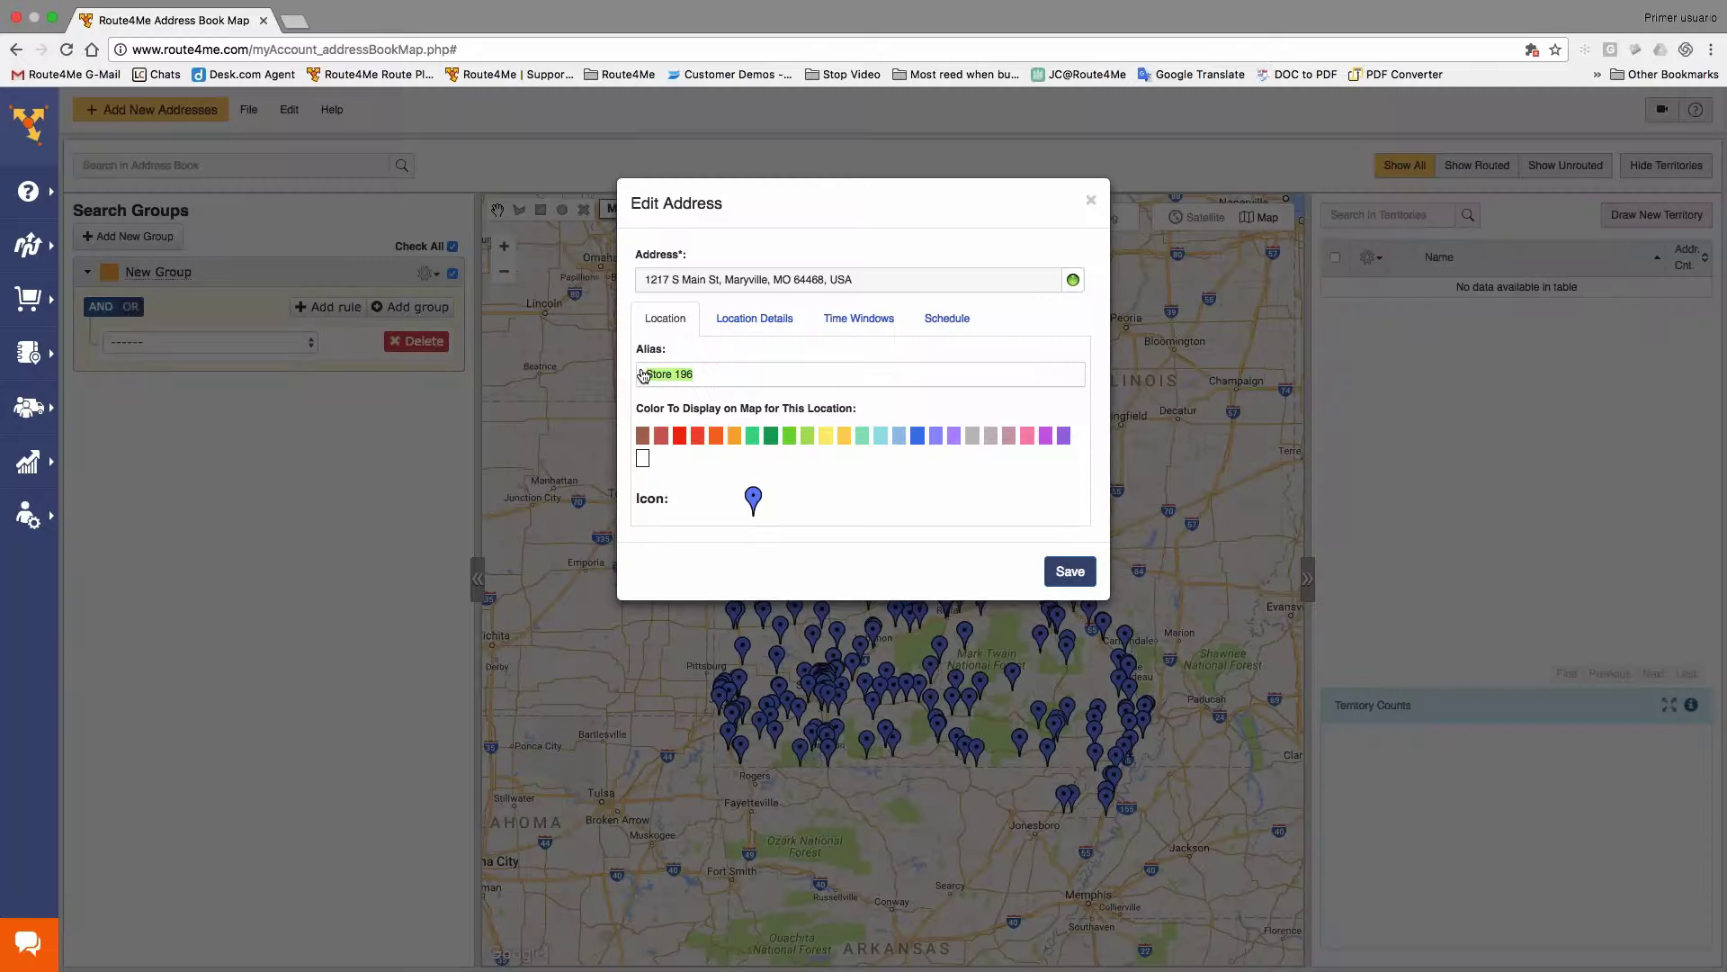
click(751, 322)
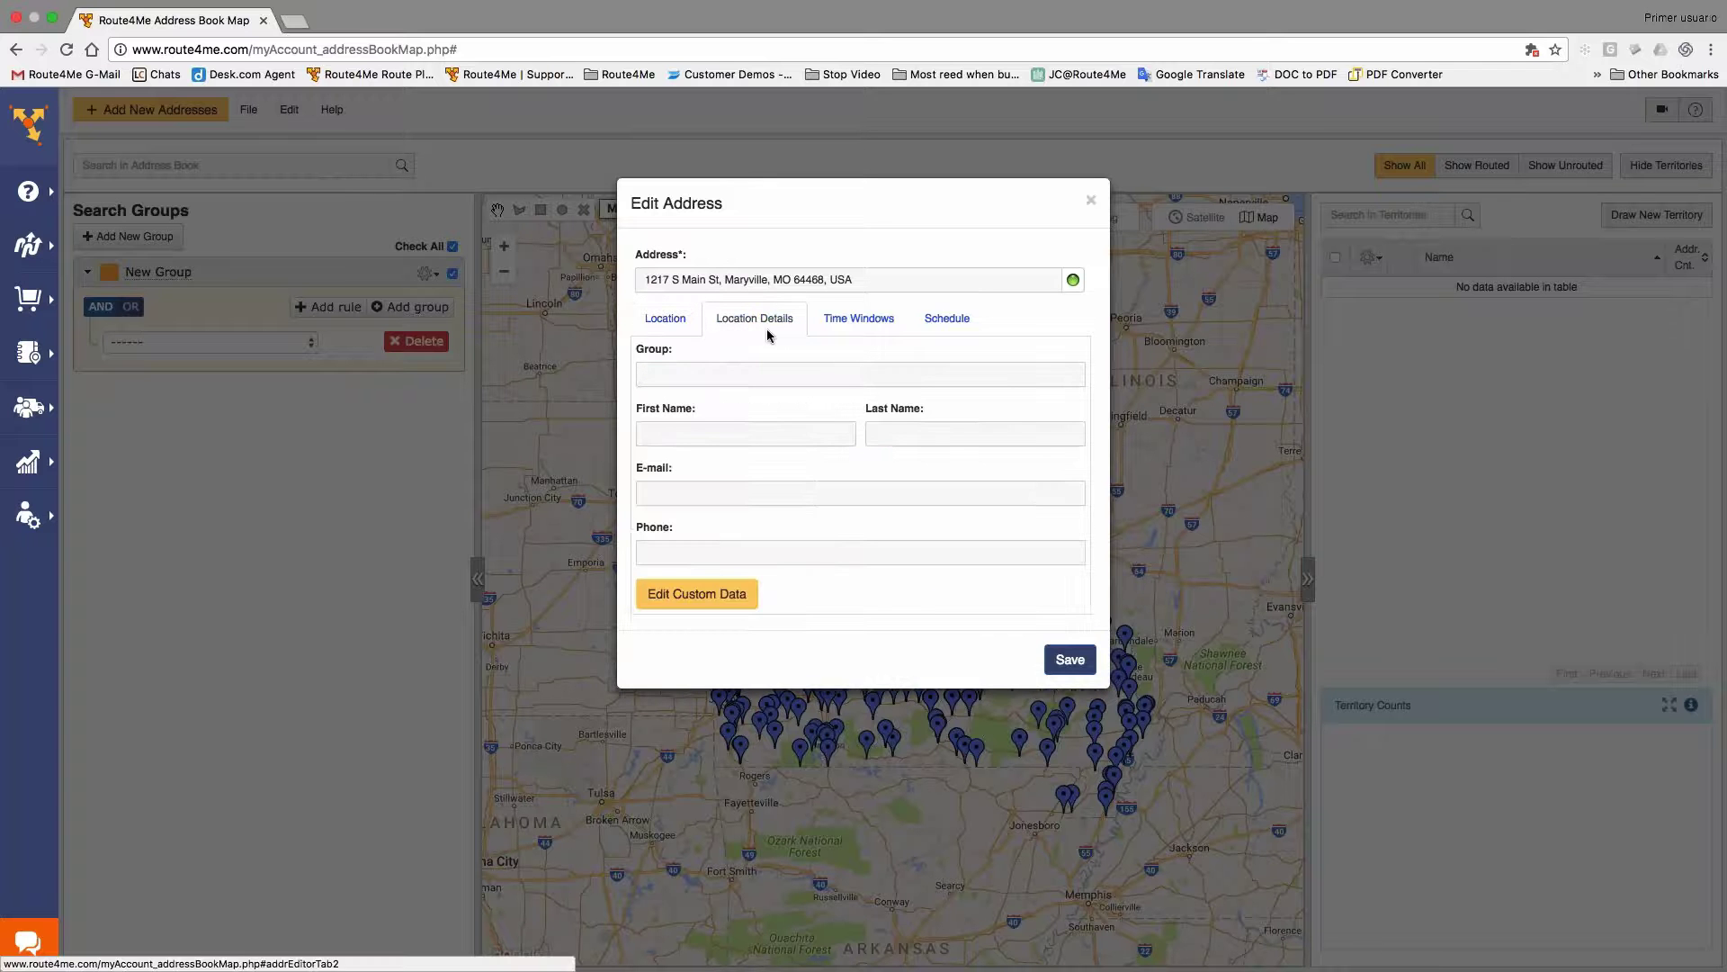
click(701, 602)
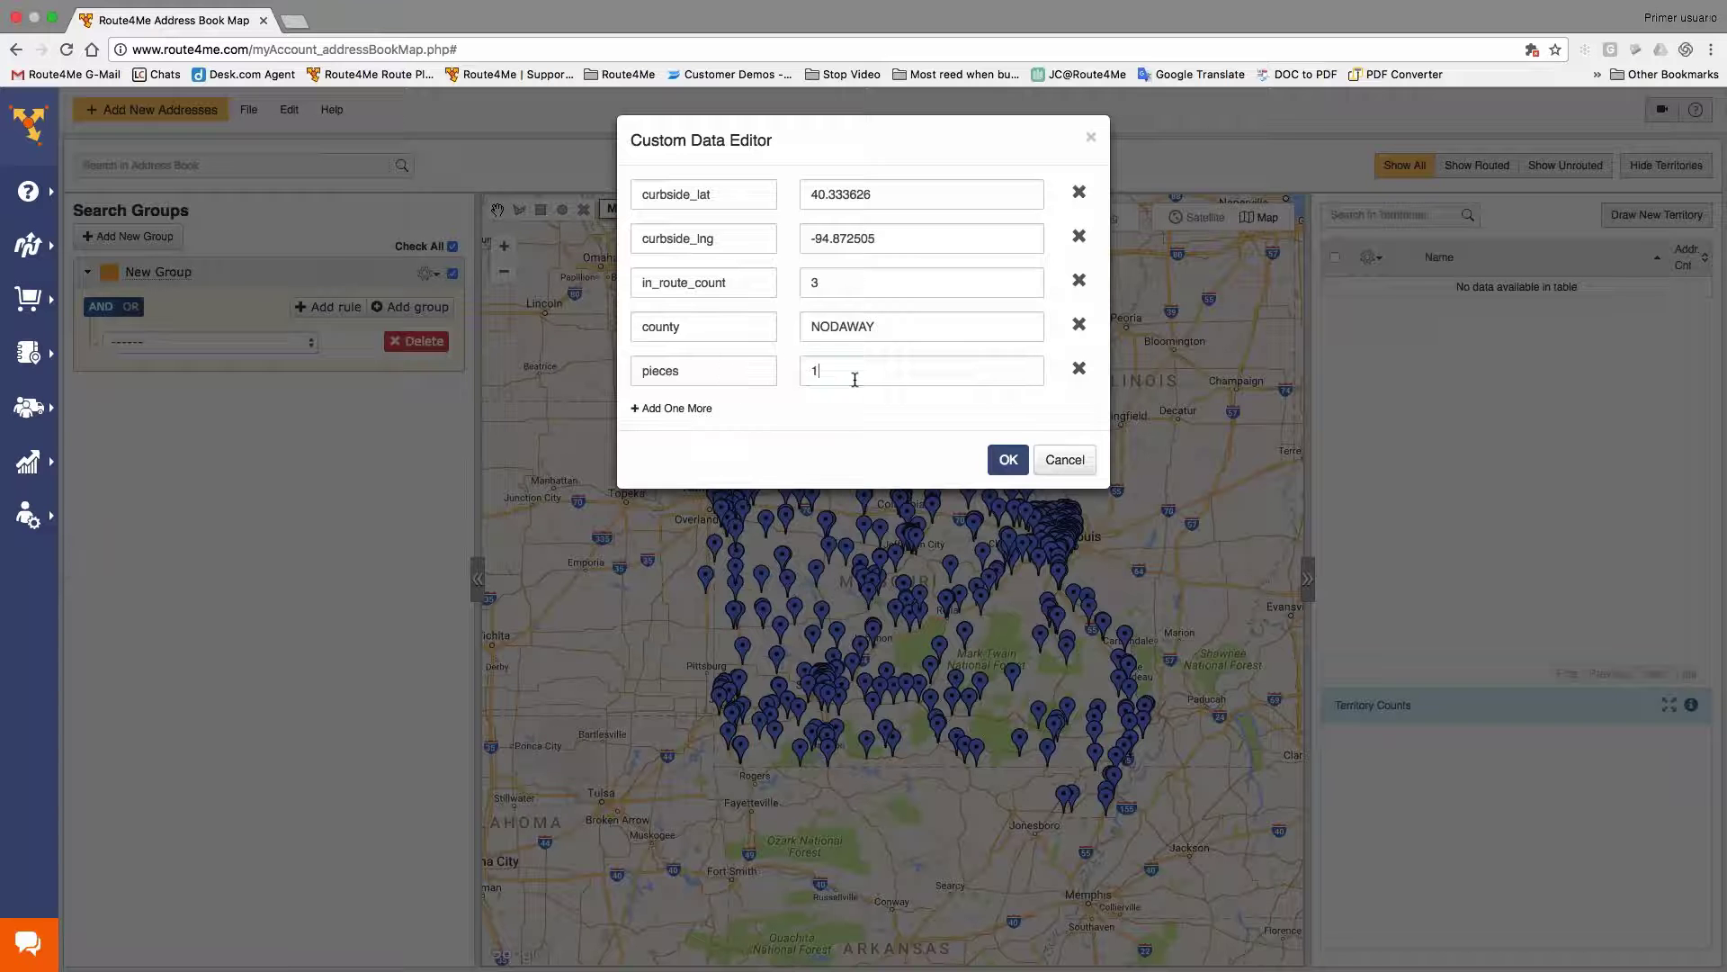
Check the pieces value and add several empty custom data rows
click(852, 372)
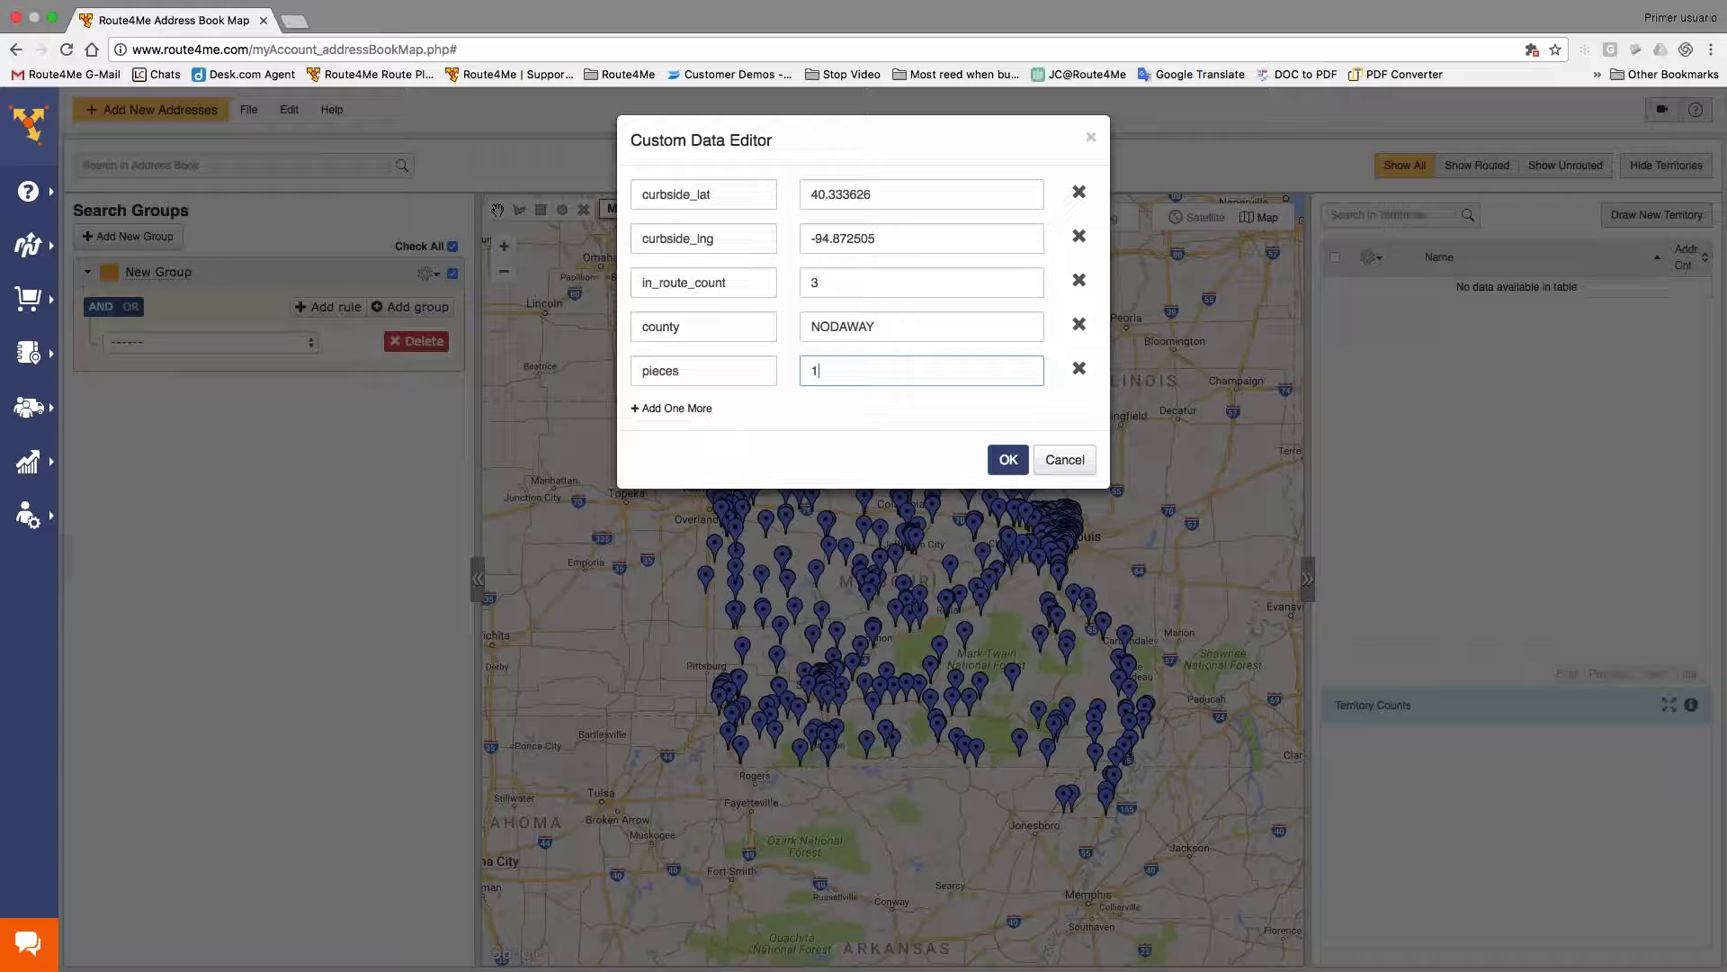
click(674, 408)
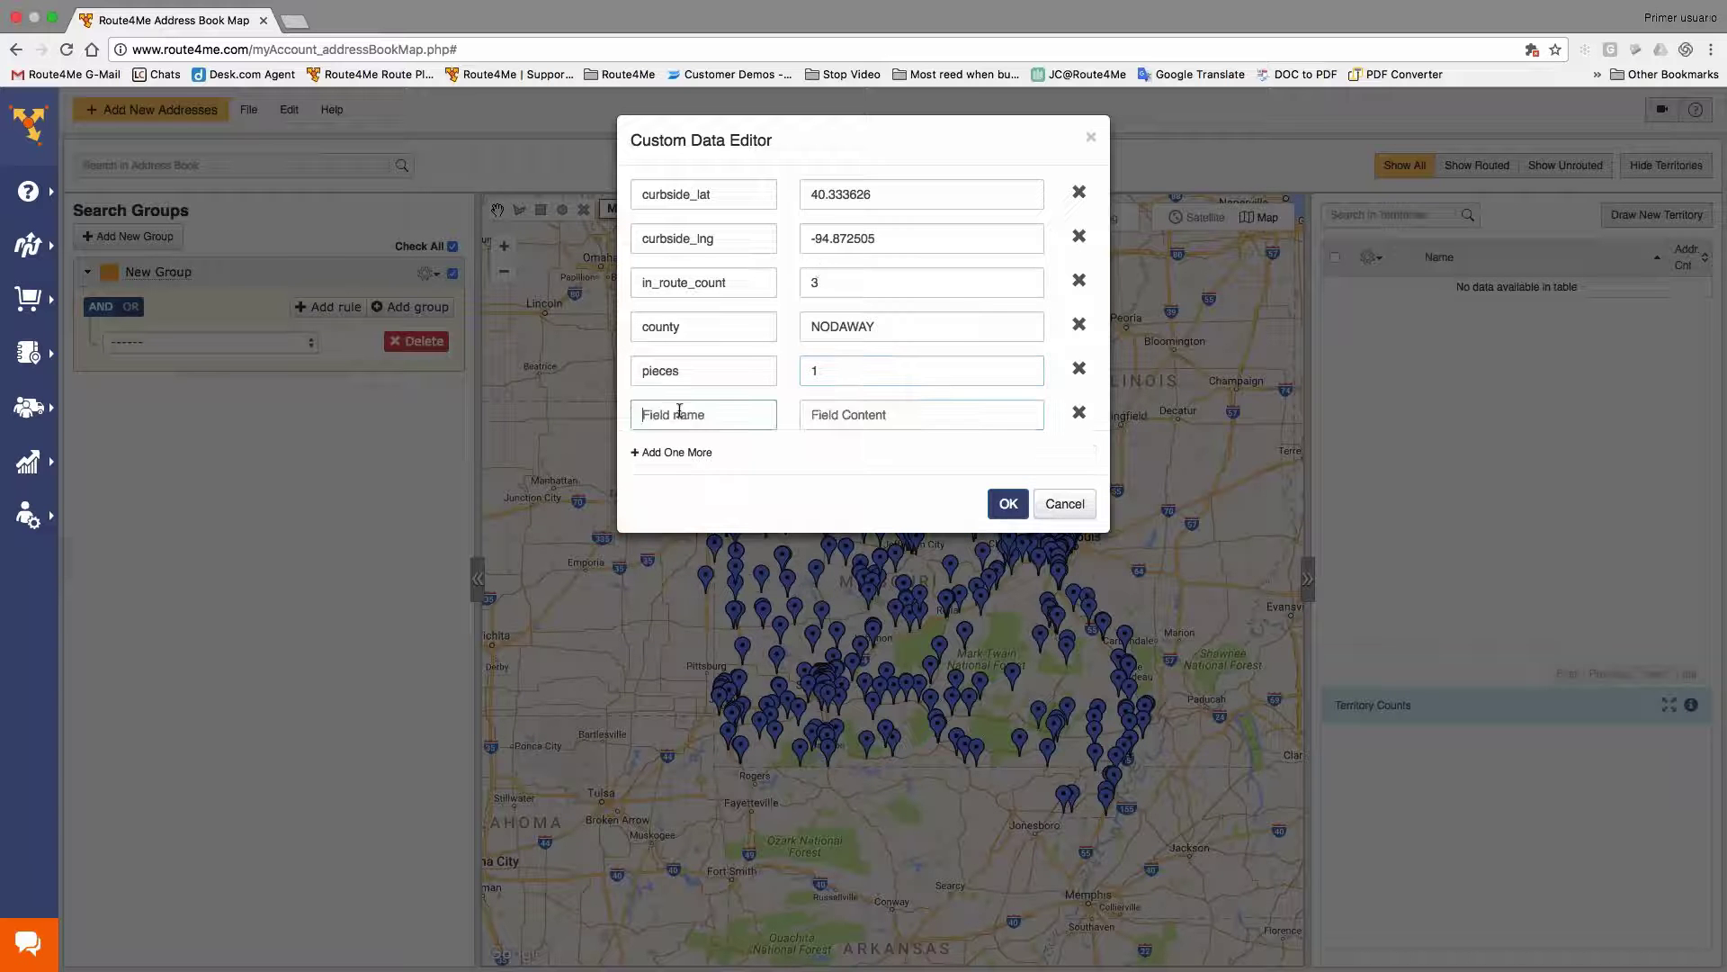
click(691, 451)
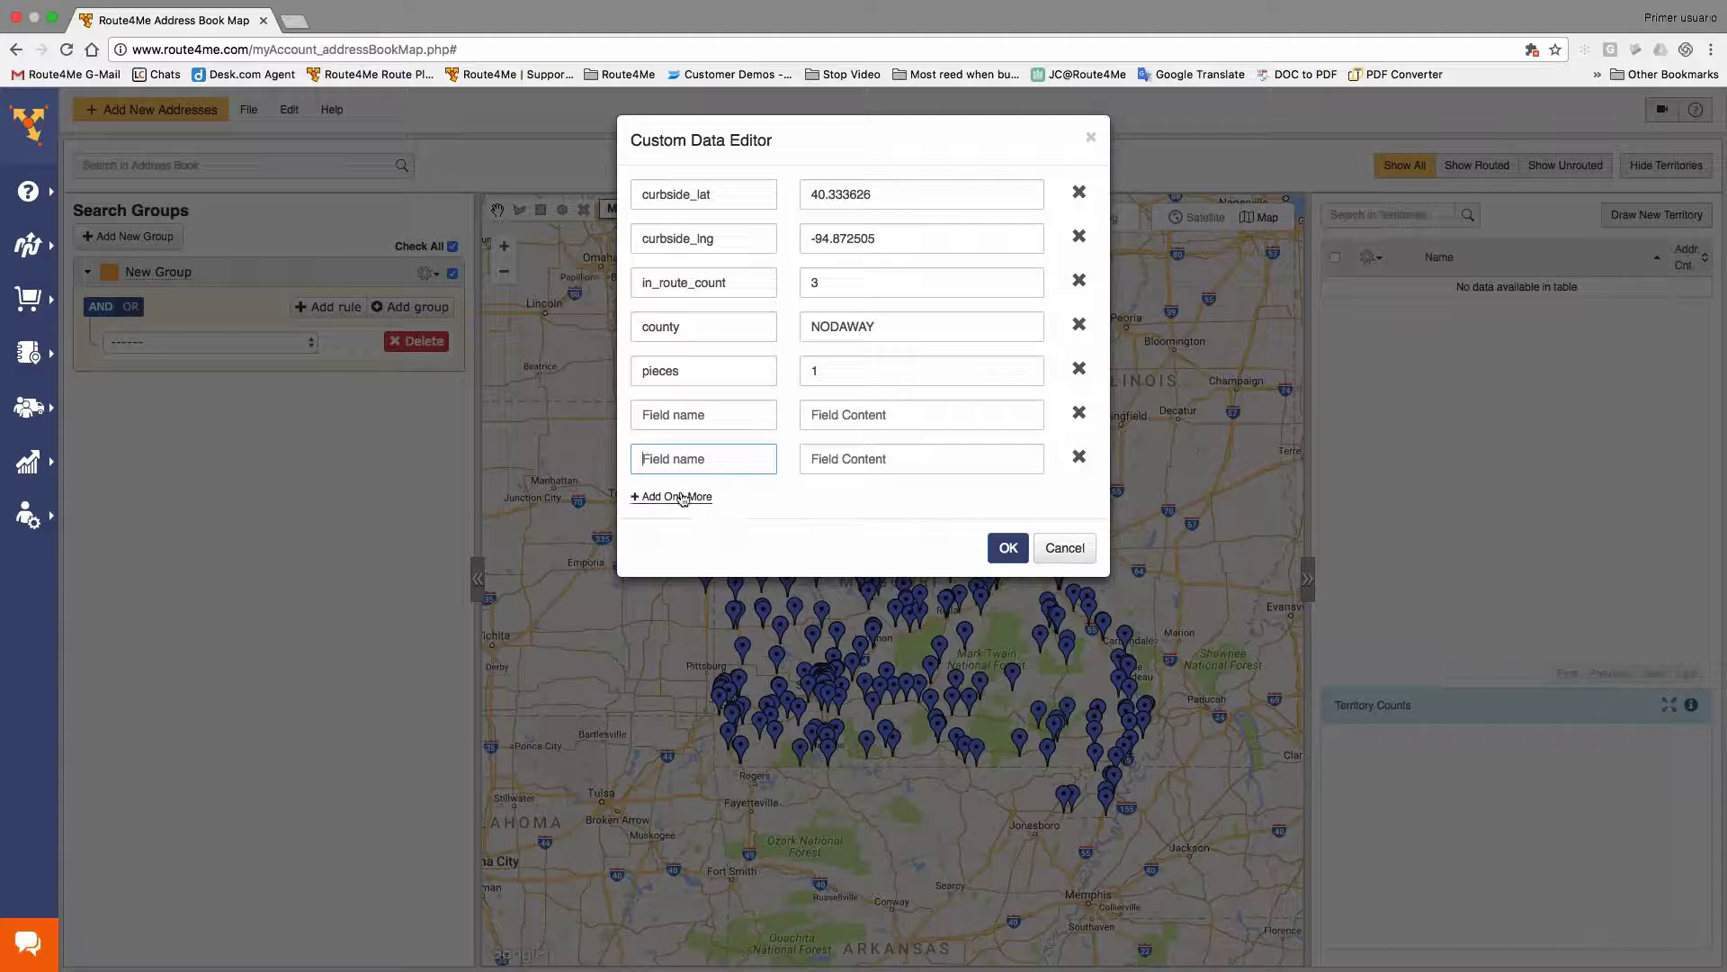
click(690, 497)
click(693, 540)
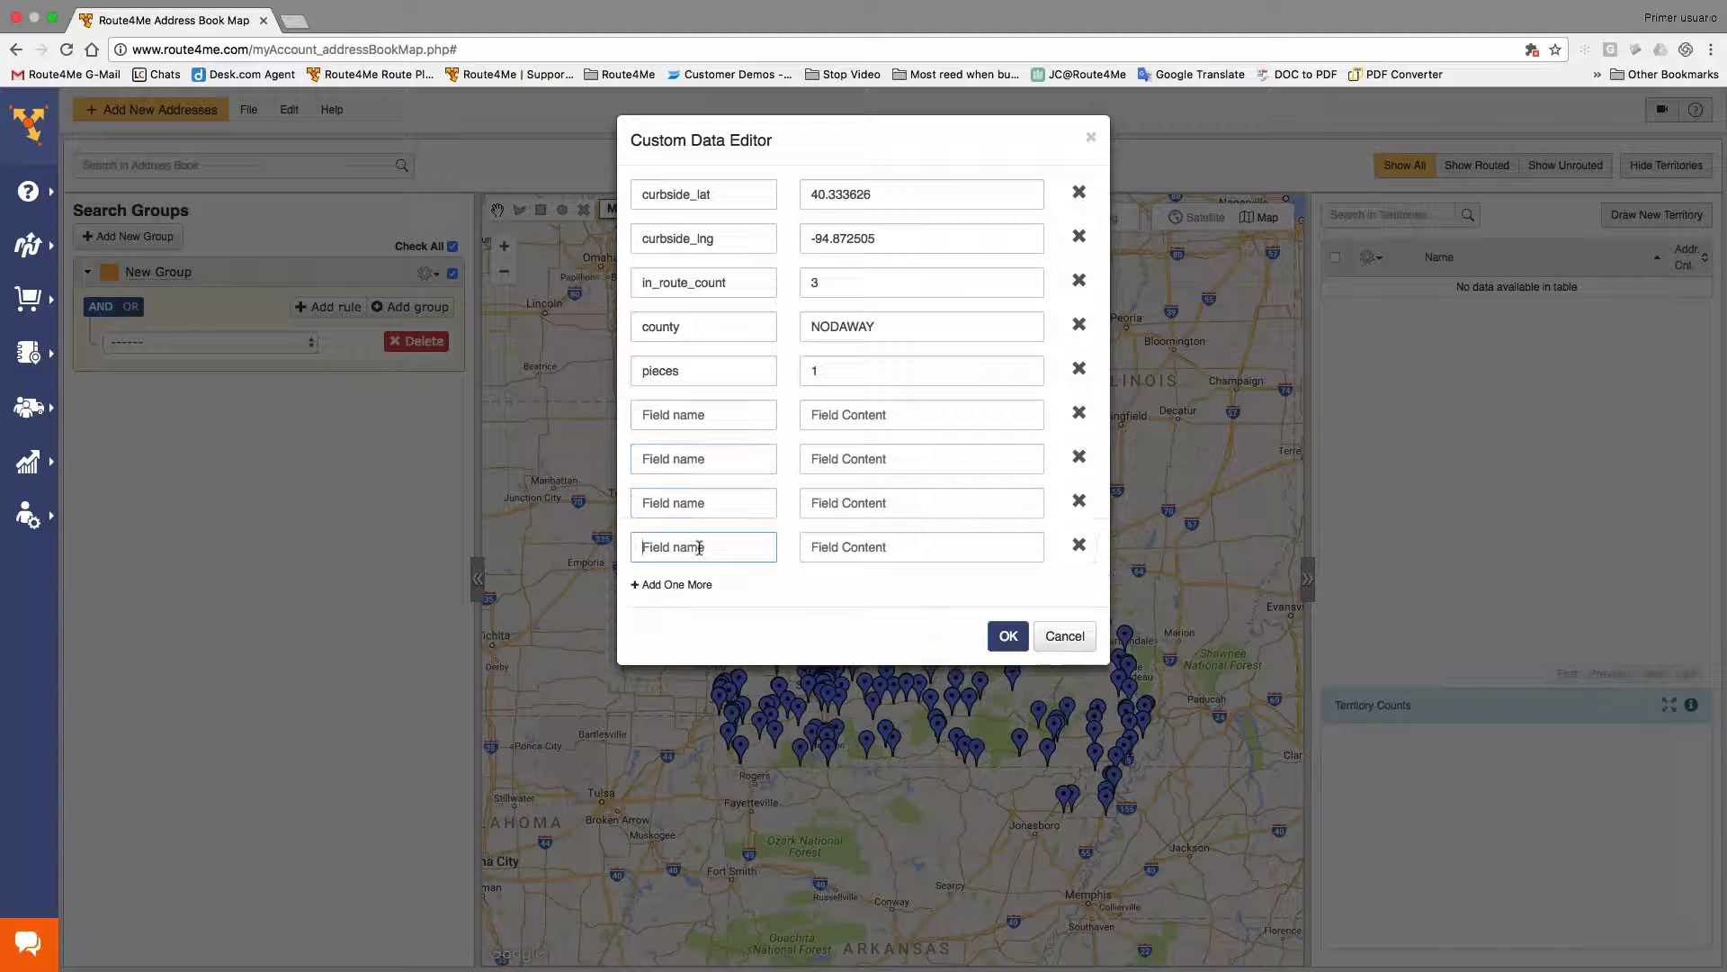
click(694, 584)
click(700, 633)
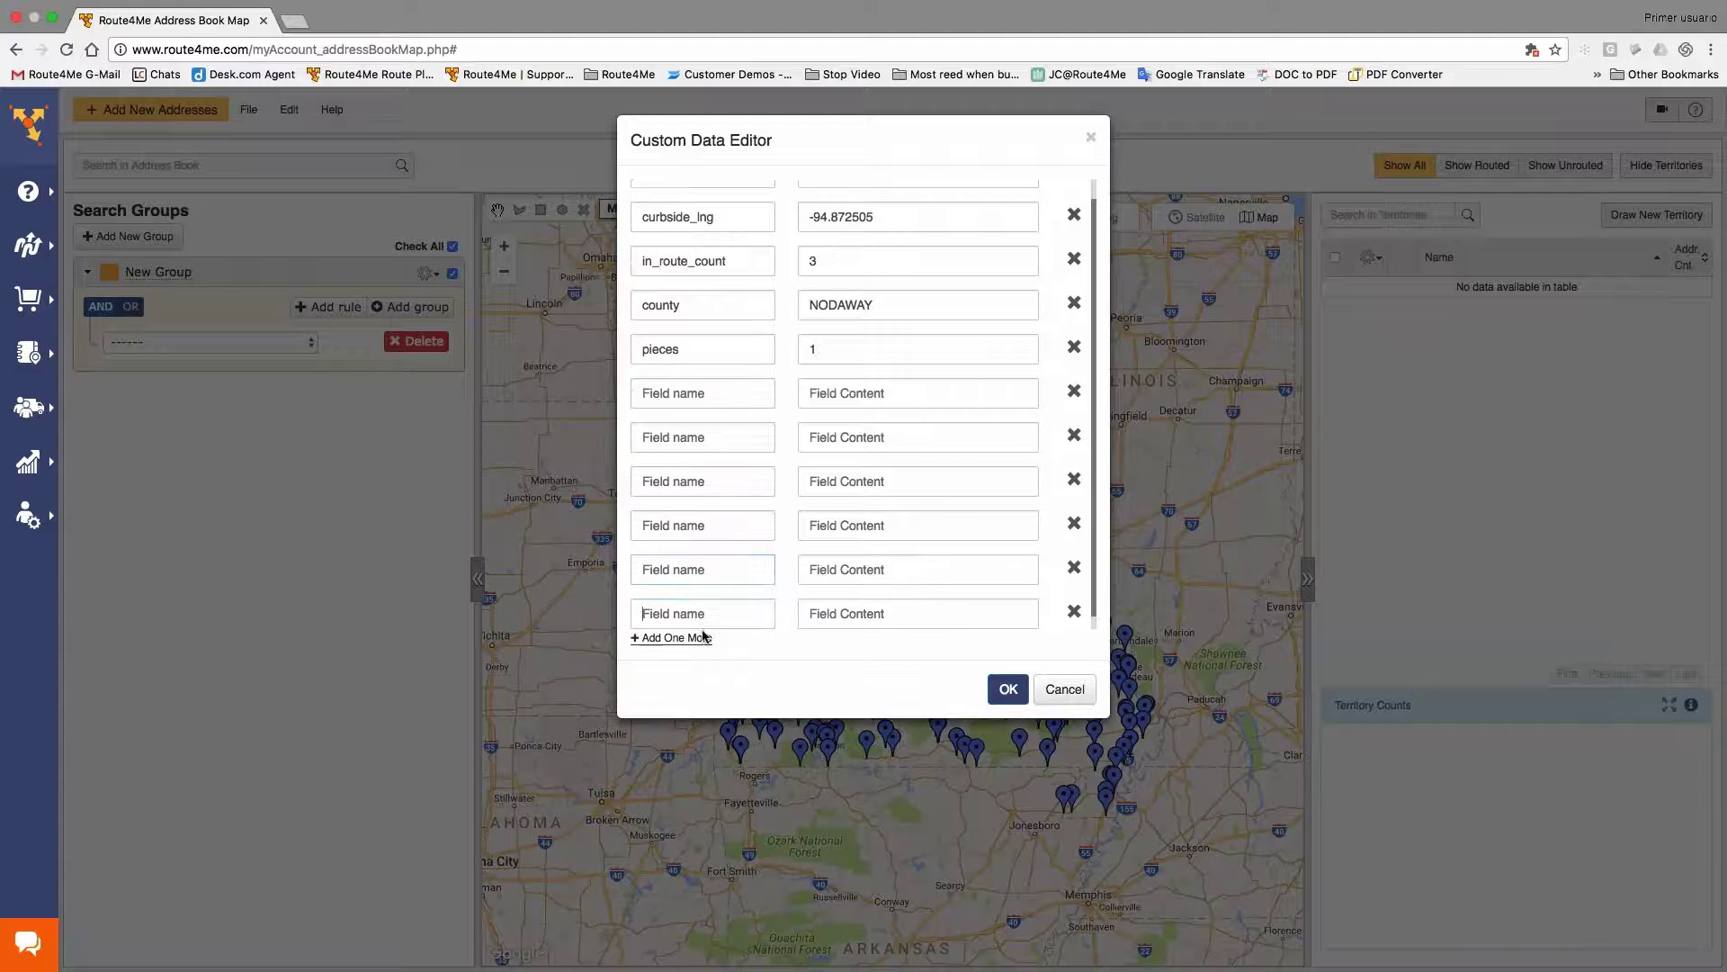
click(710, 643)
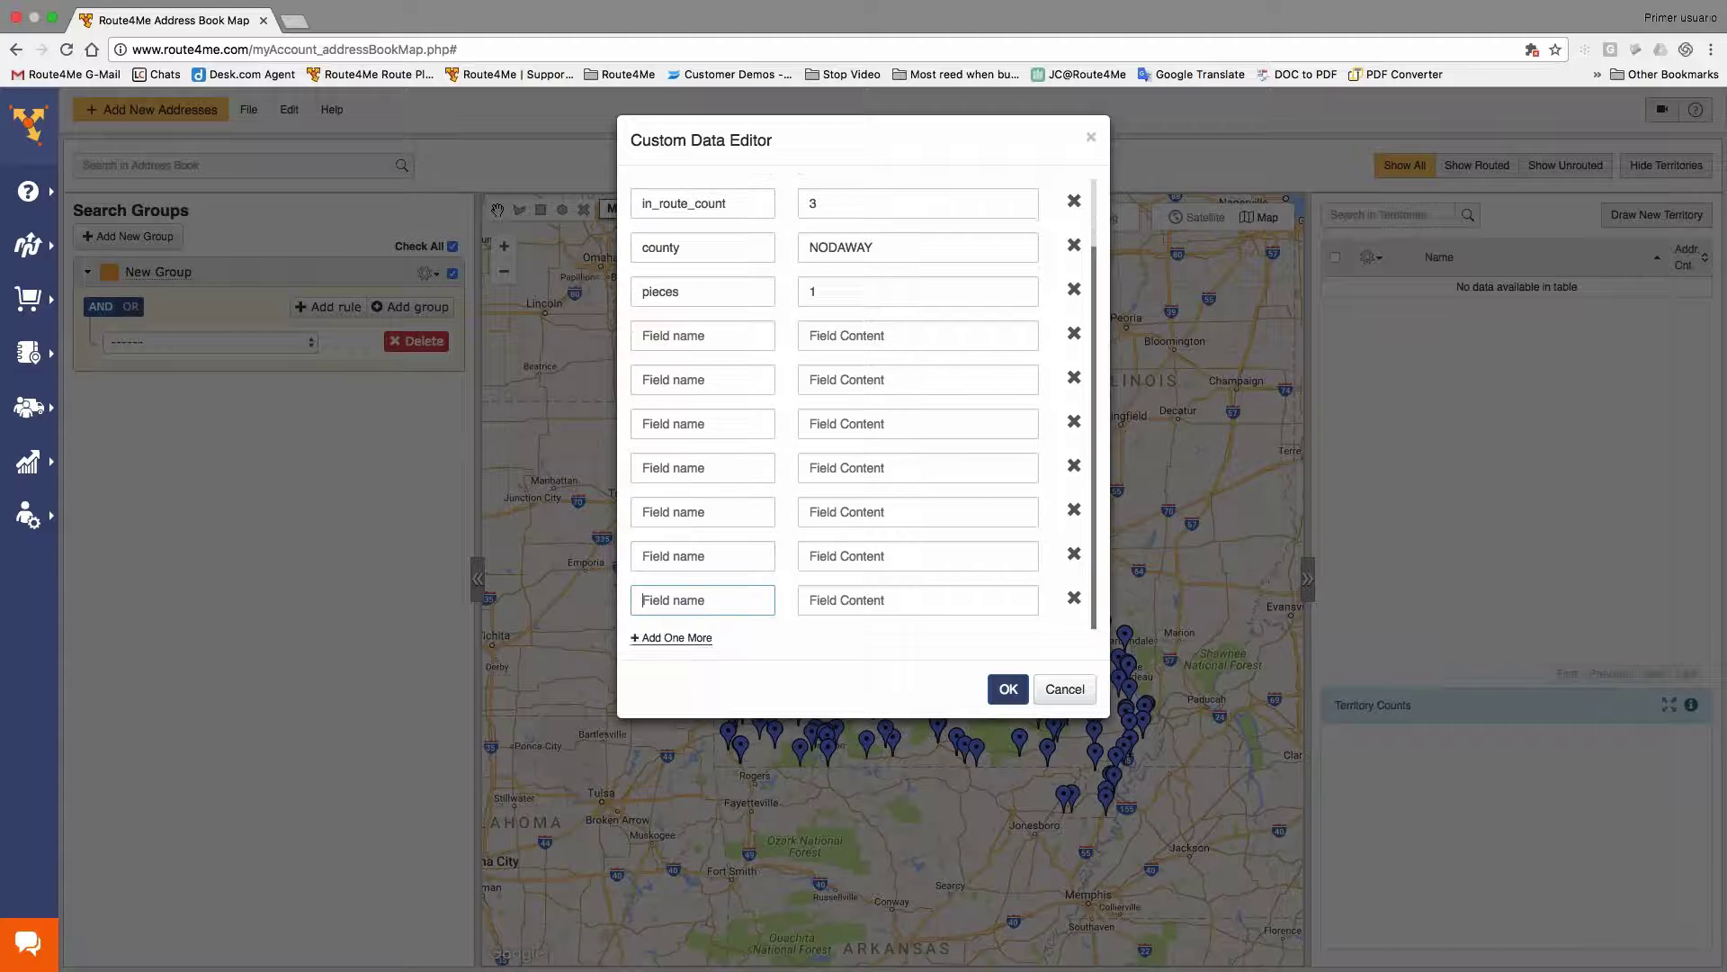
Discard the custom data rows, glance at the icon choices, and close the editor
click(1062, 690)
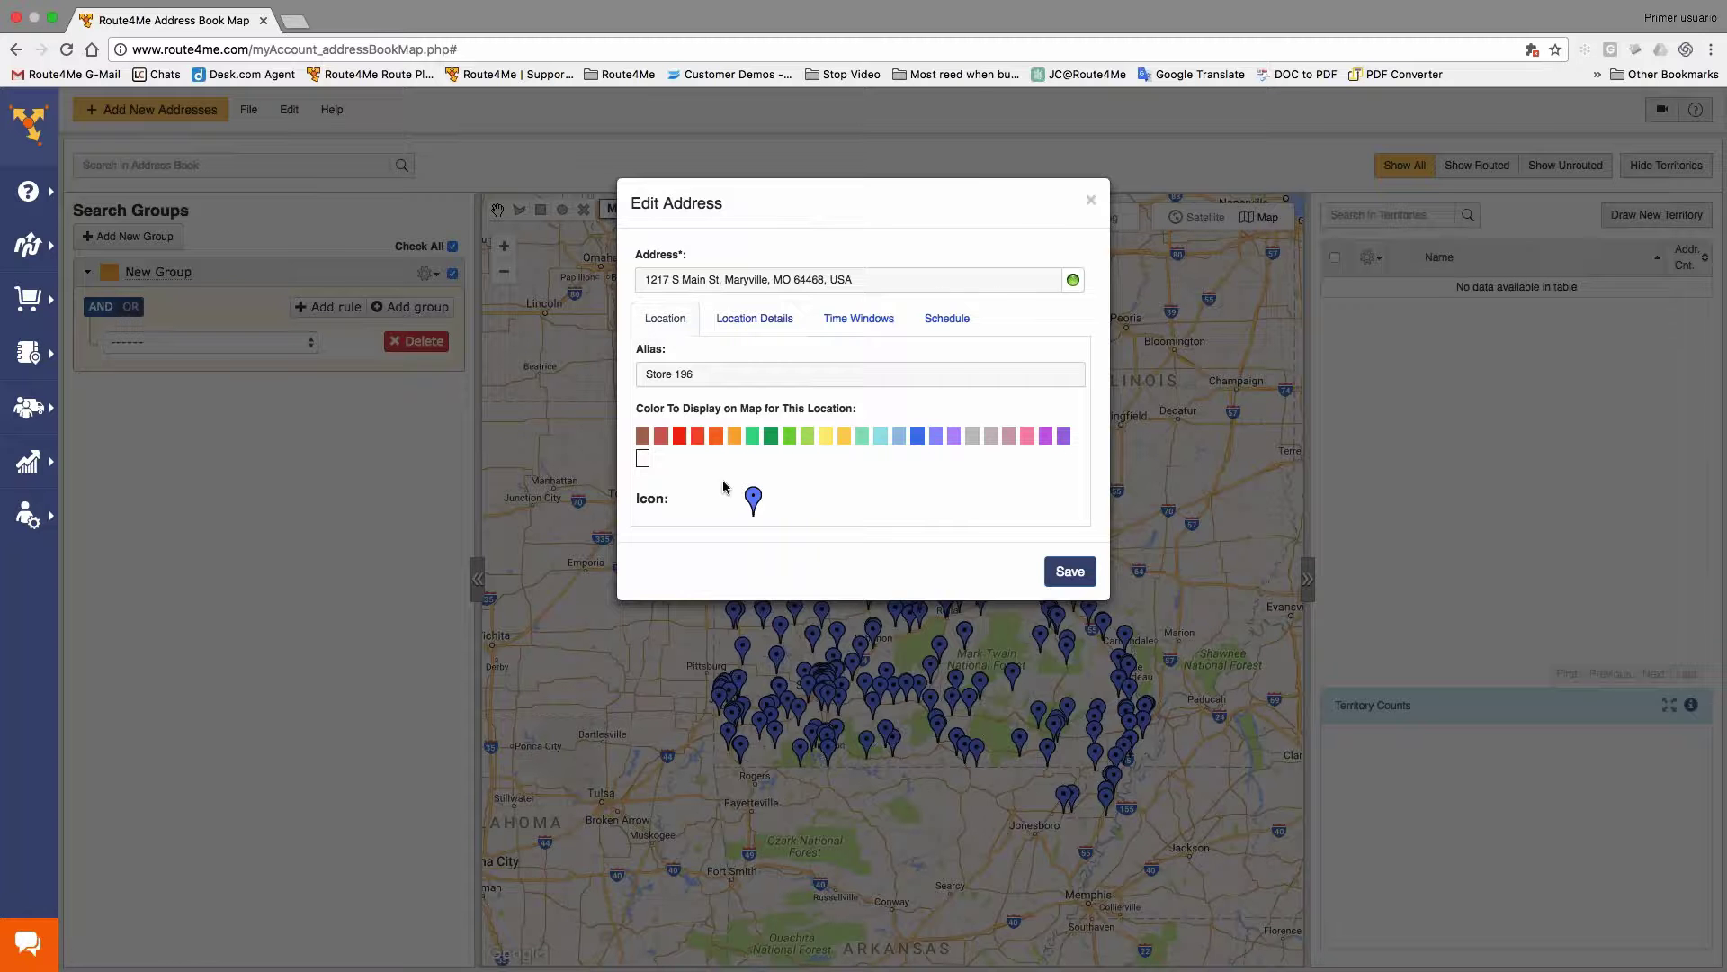
click(755, 502)
key(Escape)
key(Escape)
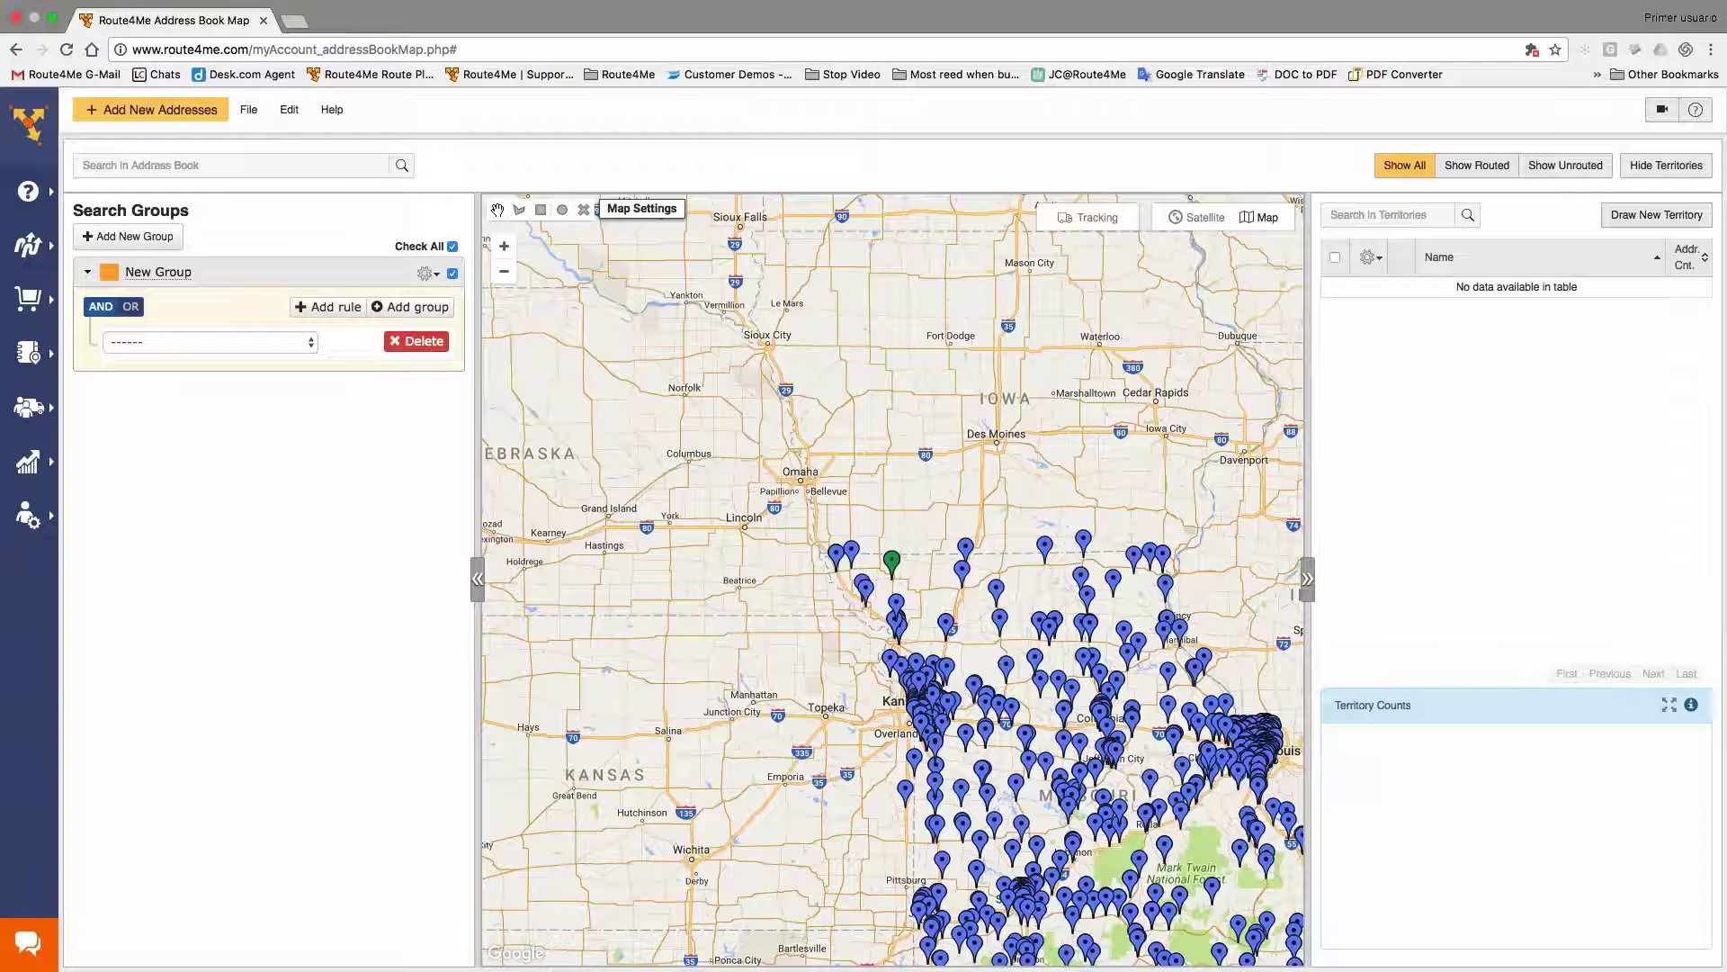
Reopen Store 196's editor from its green map marker's Edit action
click(891, 562)
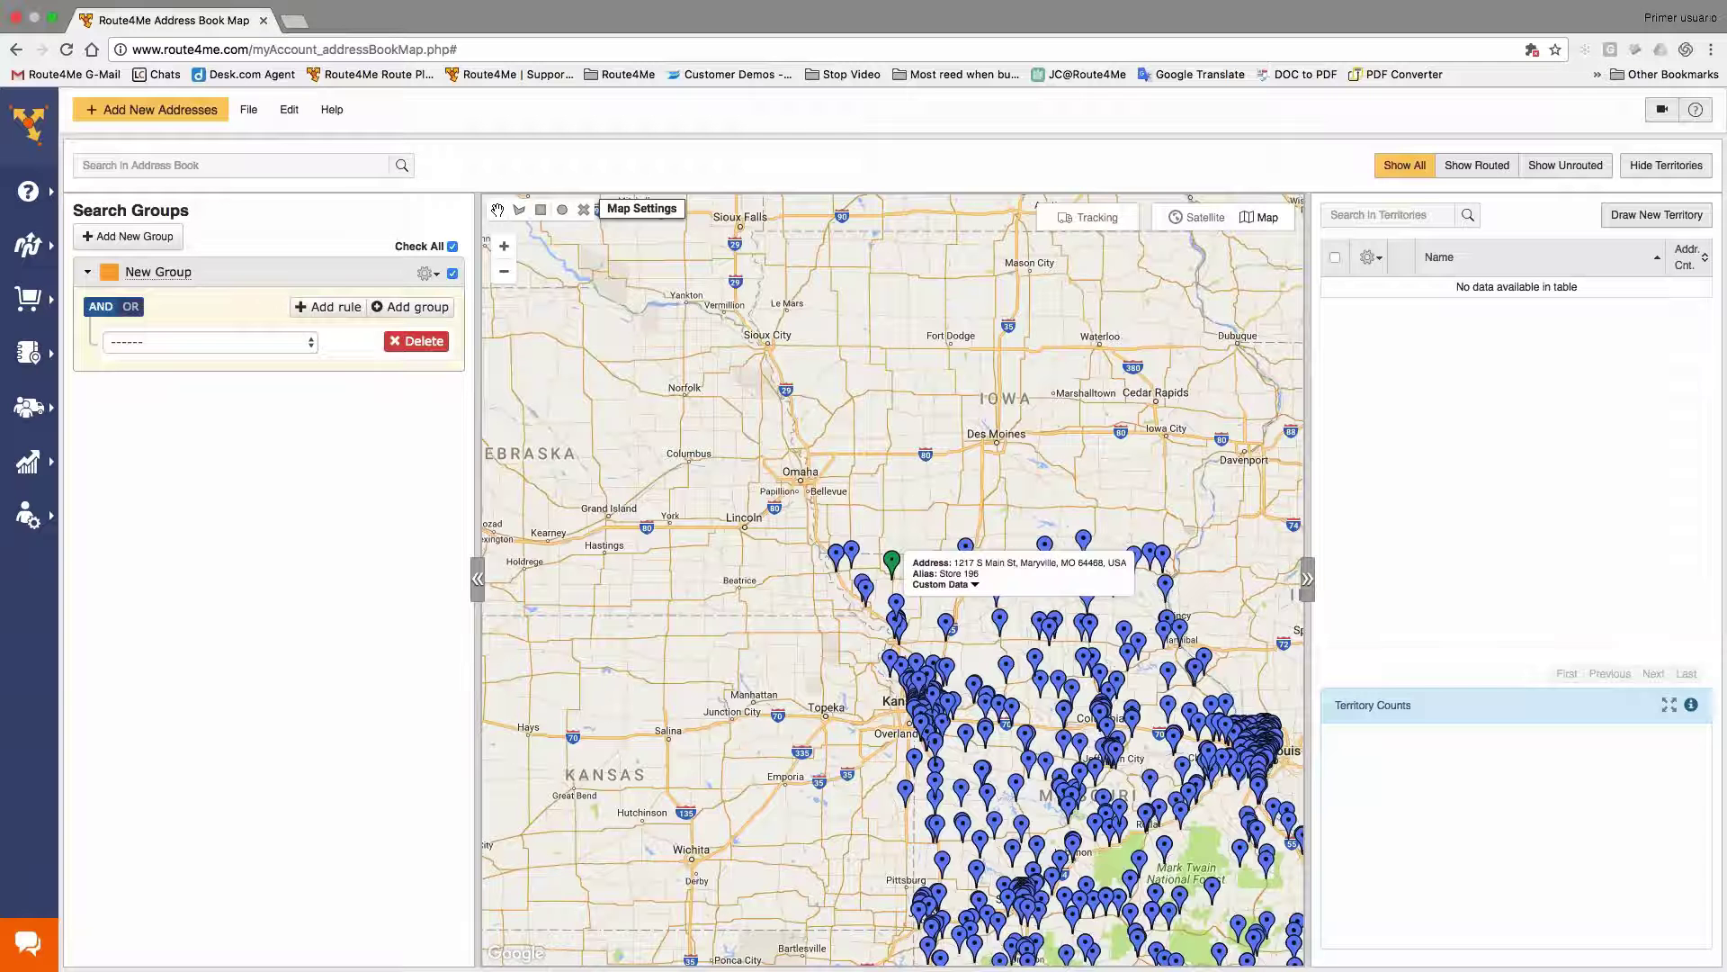
right_click(891, 562)
click(913, 571)
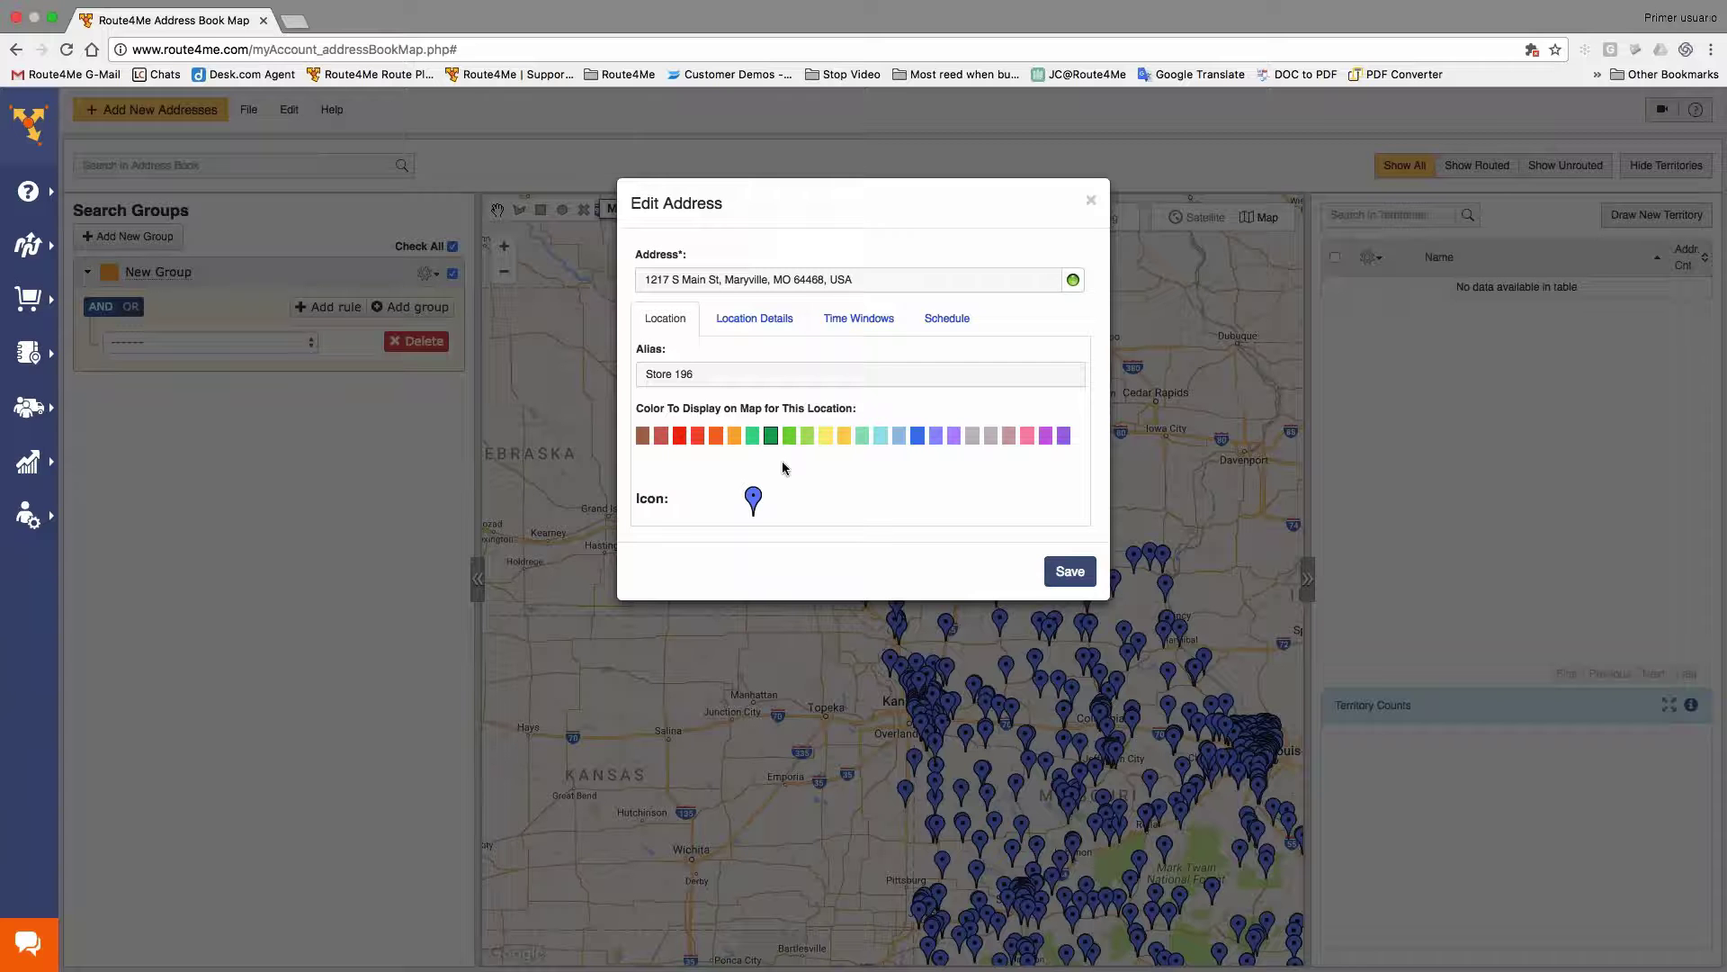
Show Store 196's Time Windows settings and focus the Time Window Start field
click(870, 327)
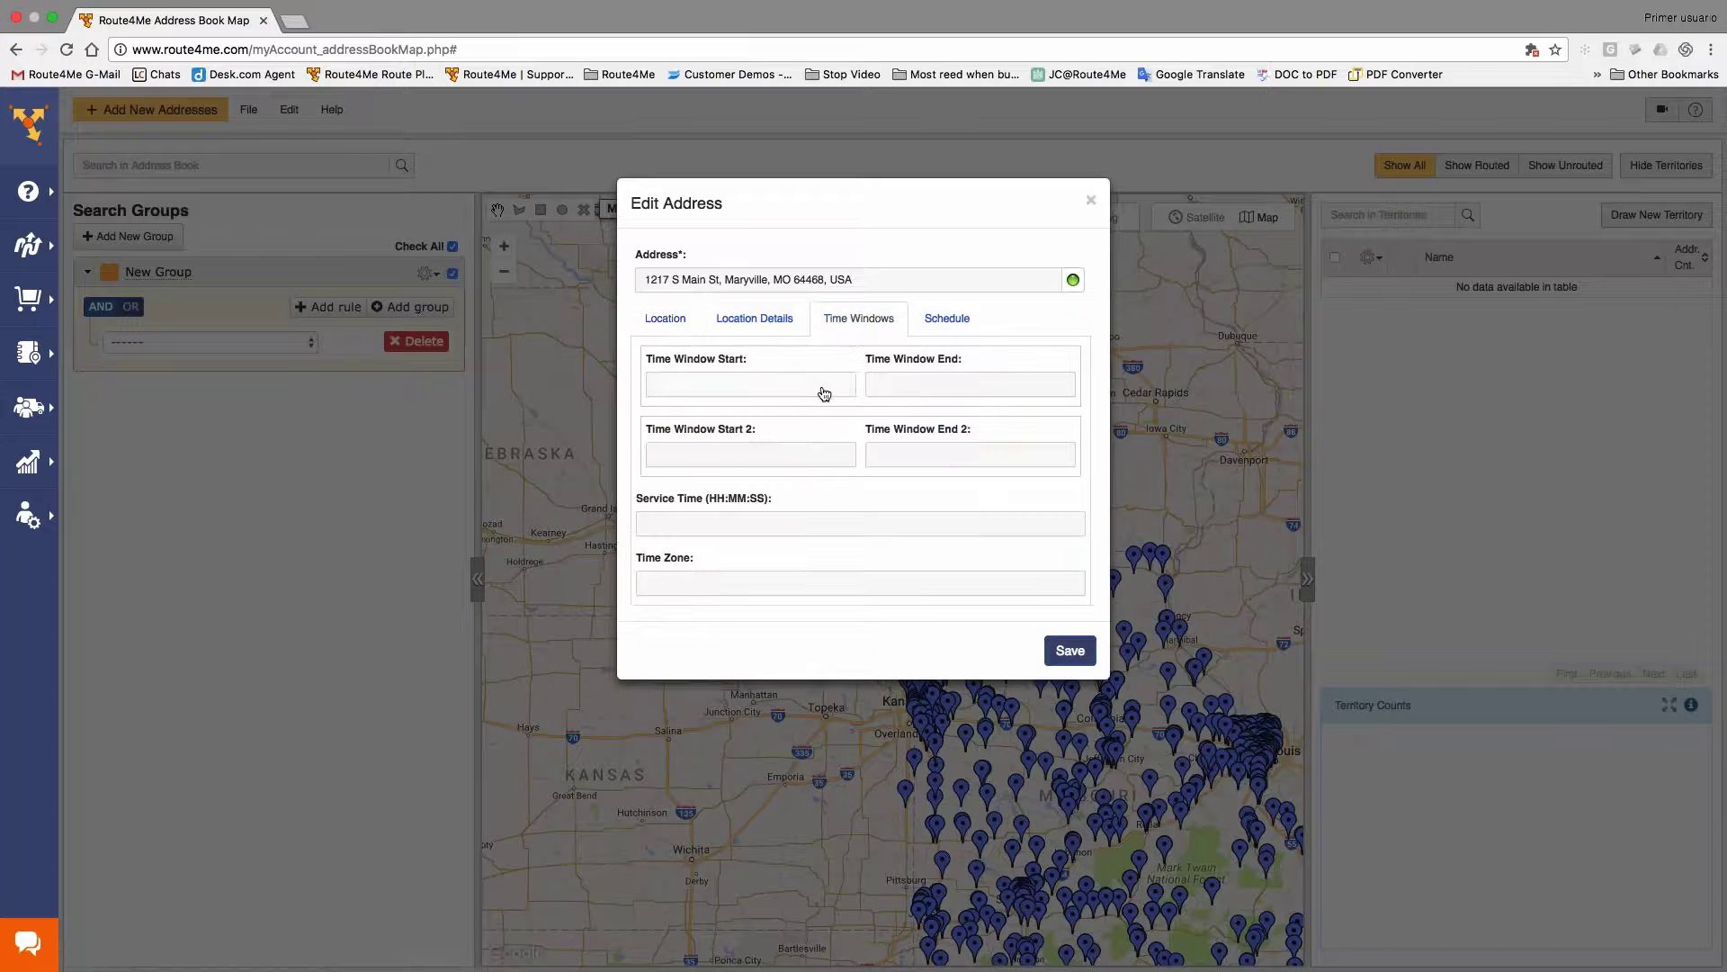
click(805, 390)
Try every-2-days, every-2-weeks with Thursday, monthly and annual repeats, then cancel the schedule
click(946, 322)
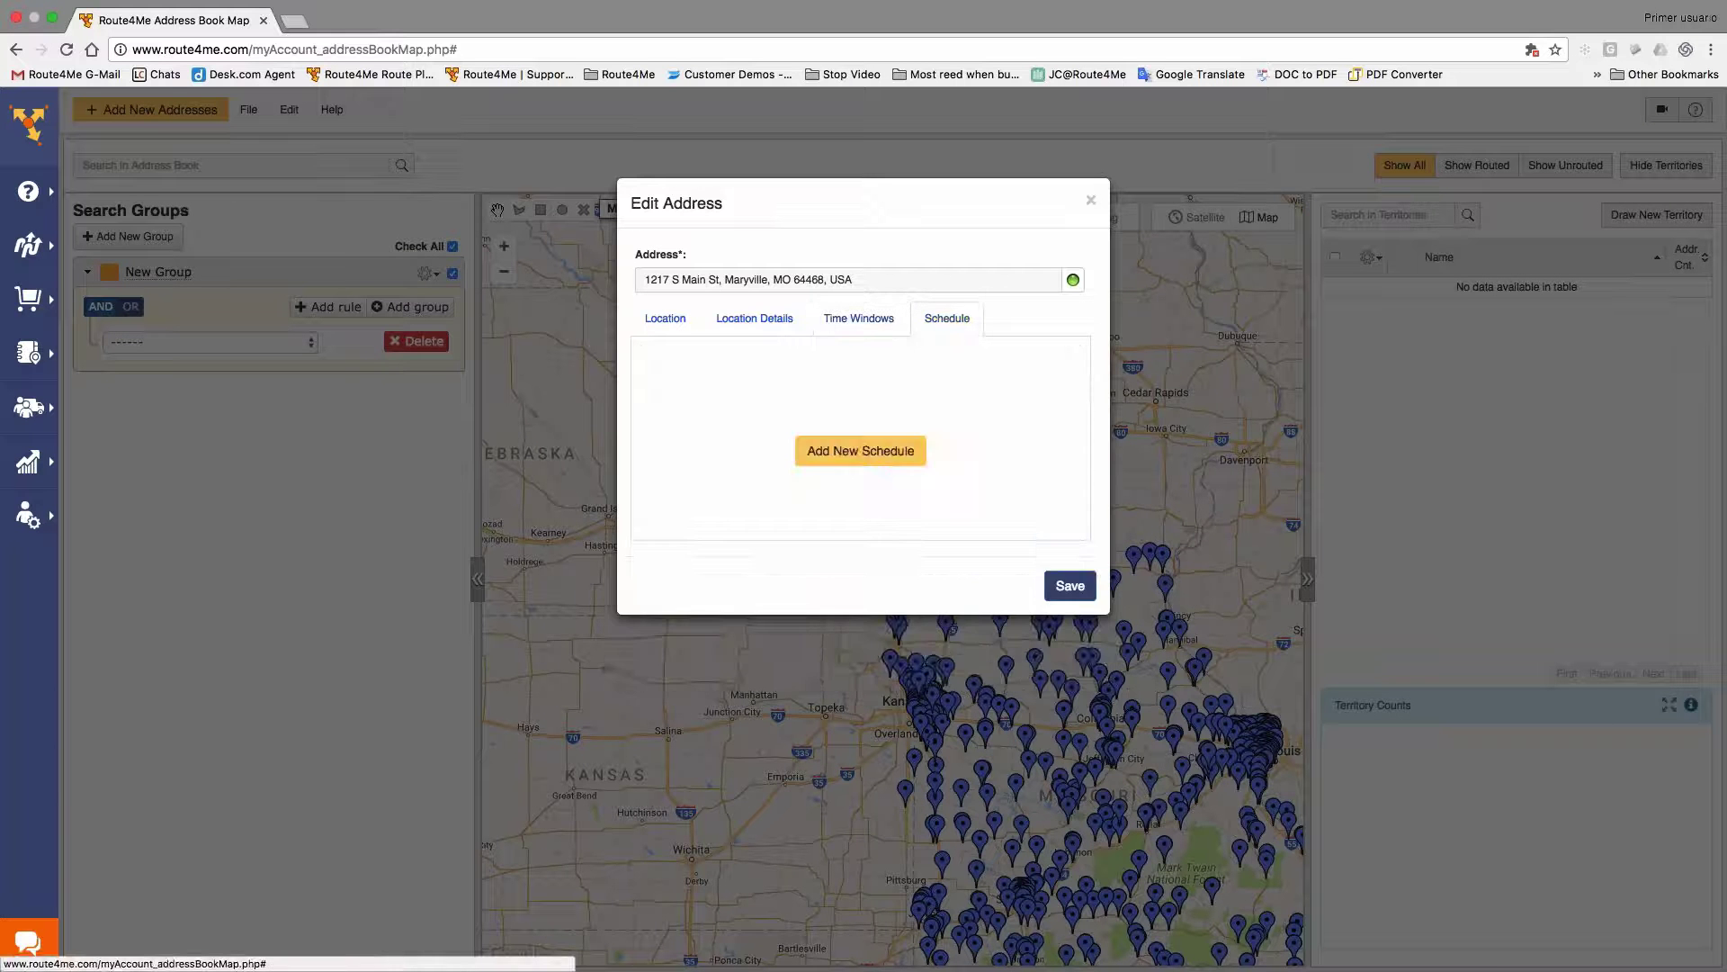
click(896, 464)
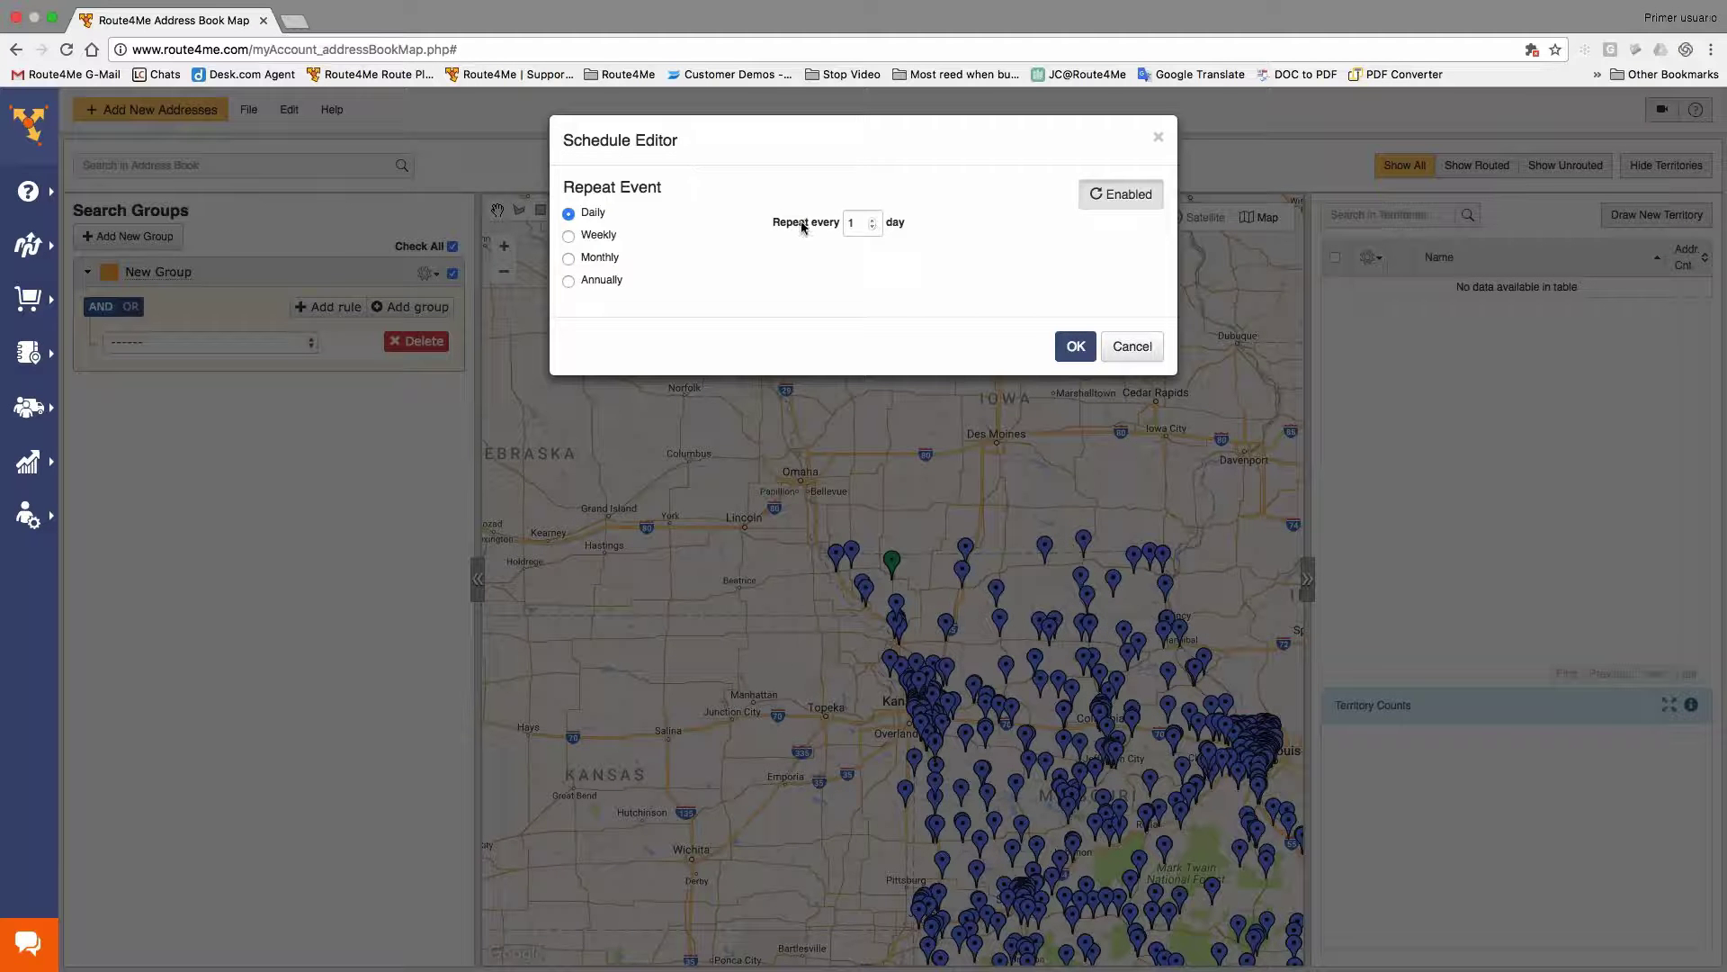
click(870, 220)
click(568, 237)
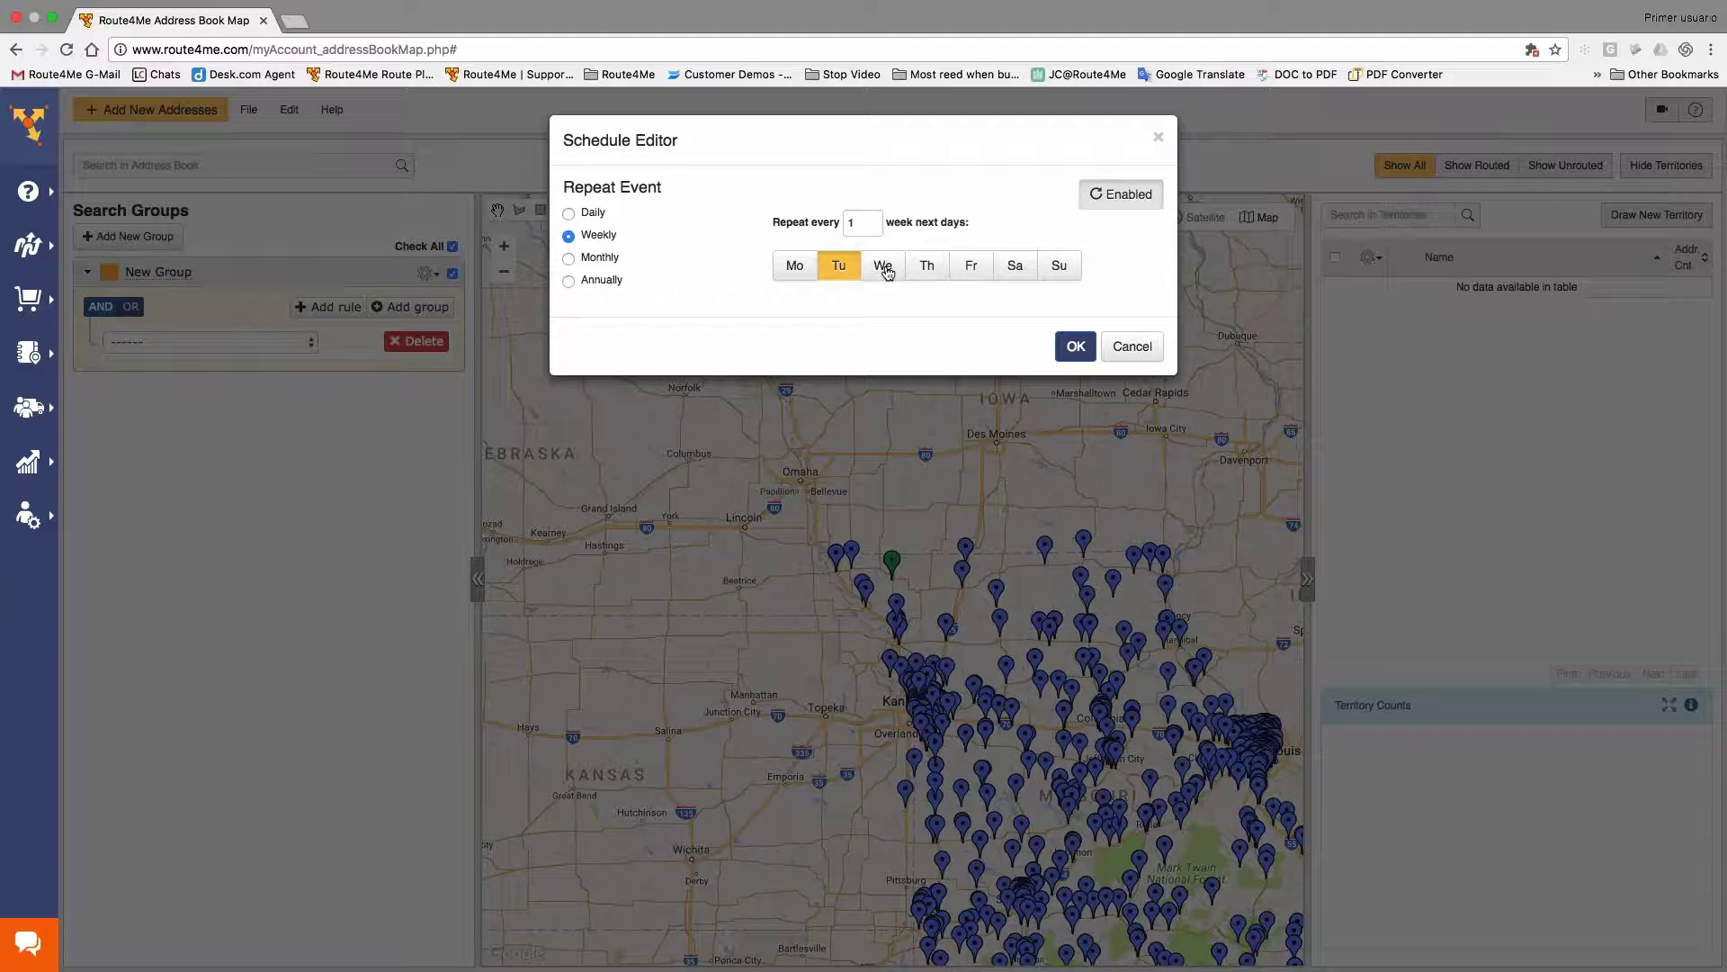
click(871, 218)
click(929, 270)
click(568, 259)
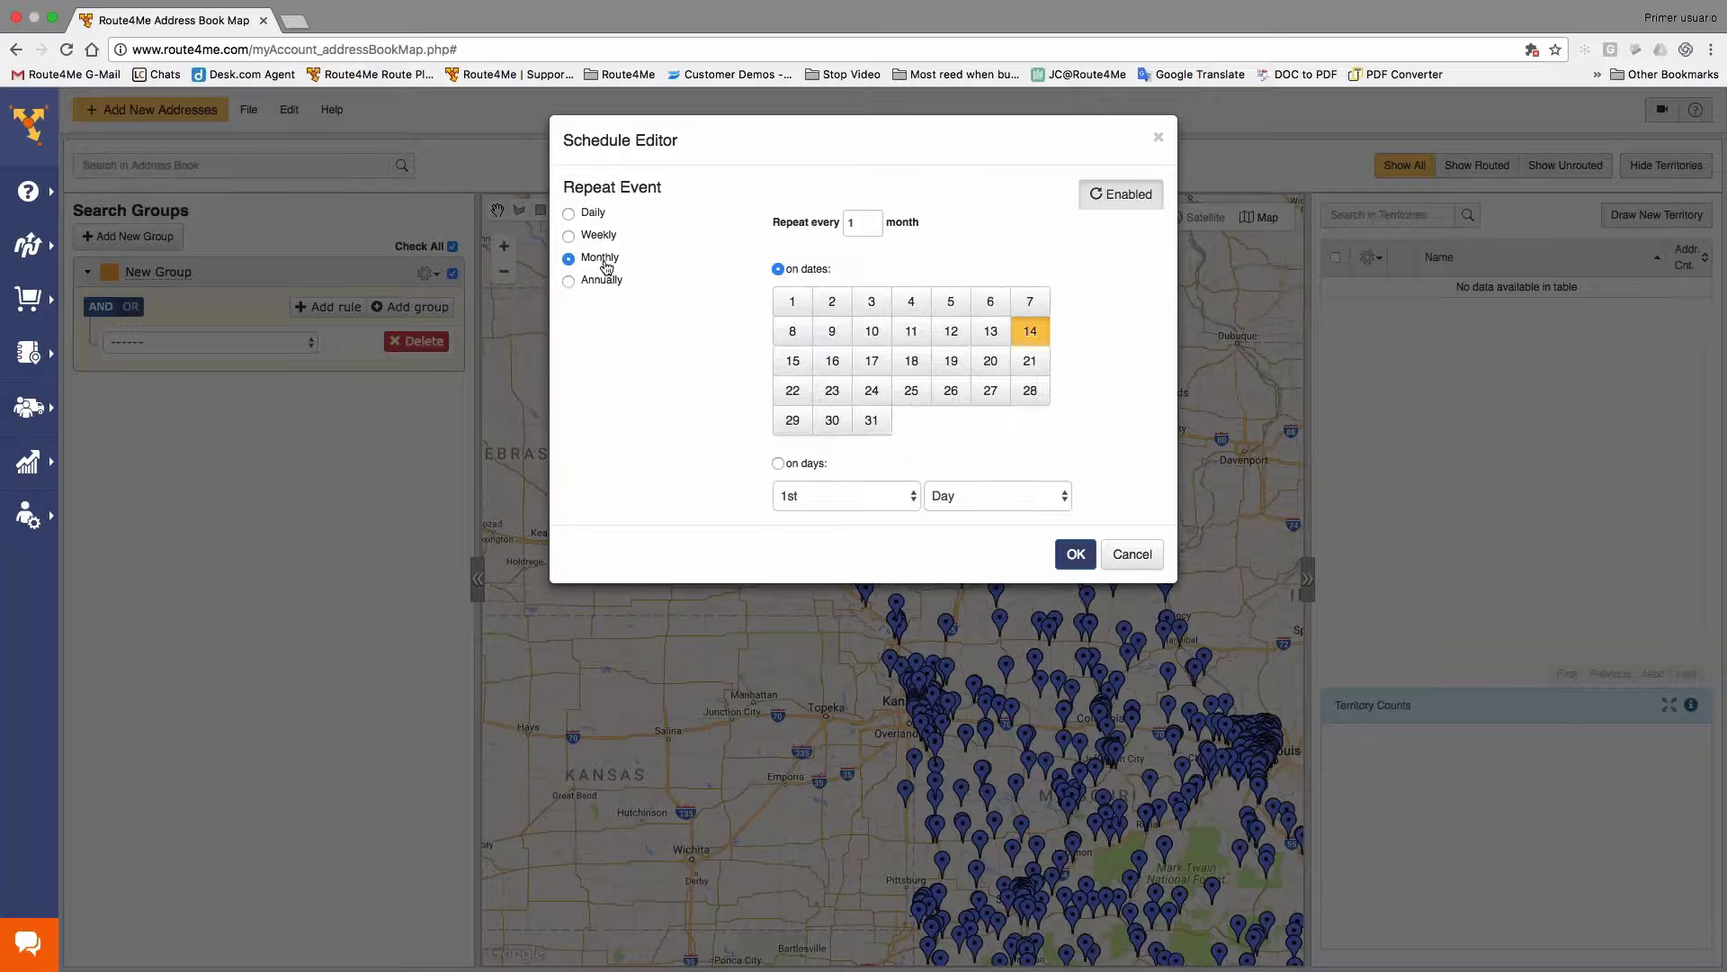
click(604, 278)
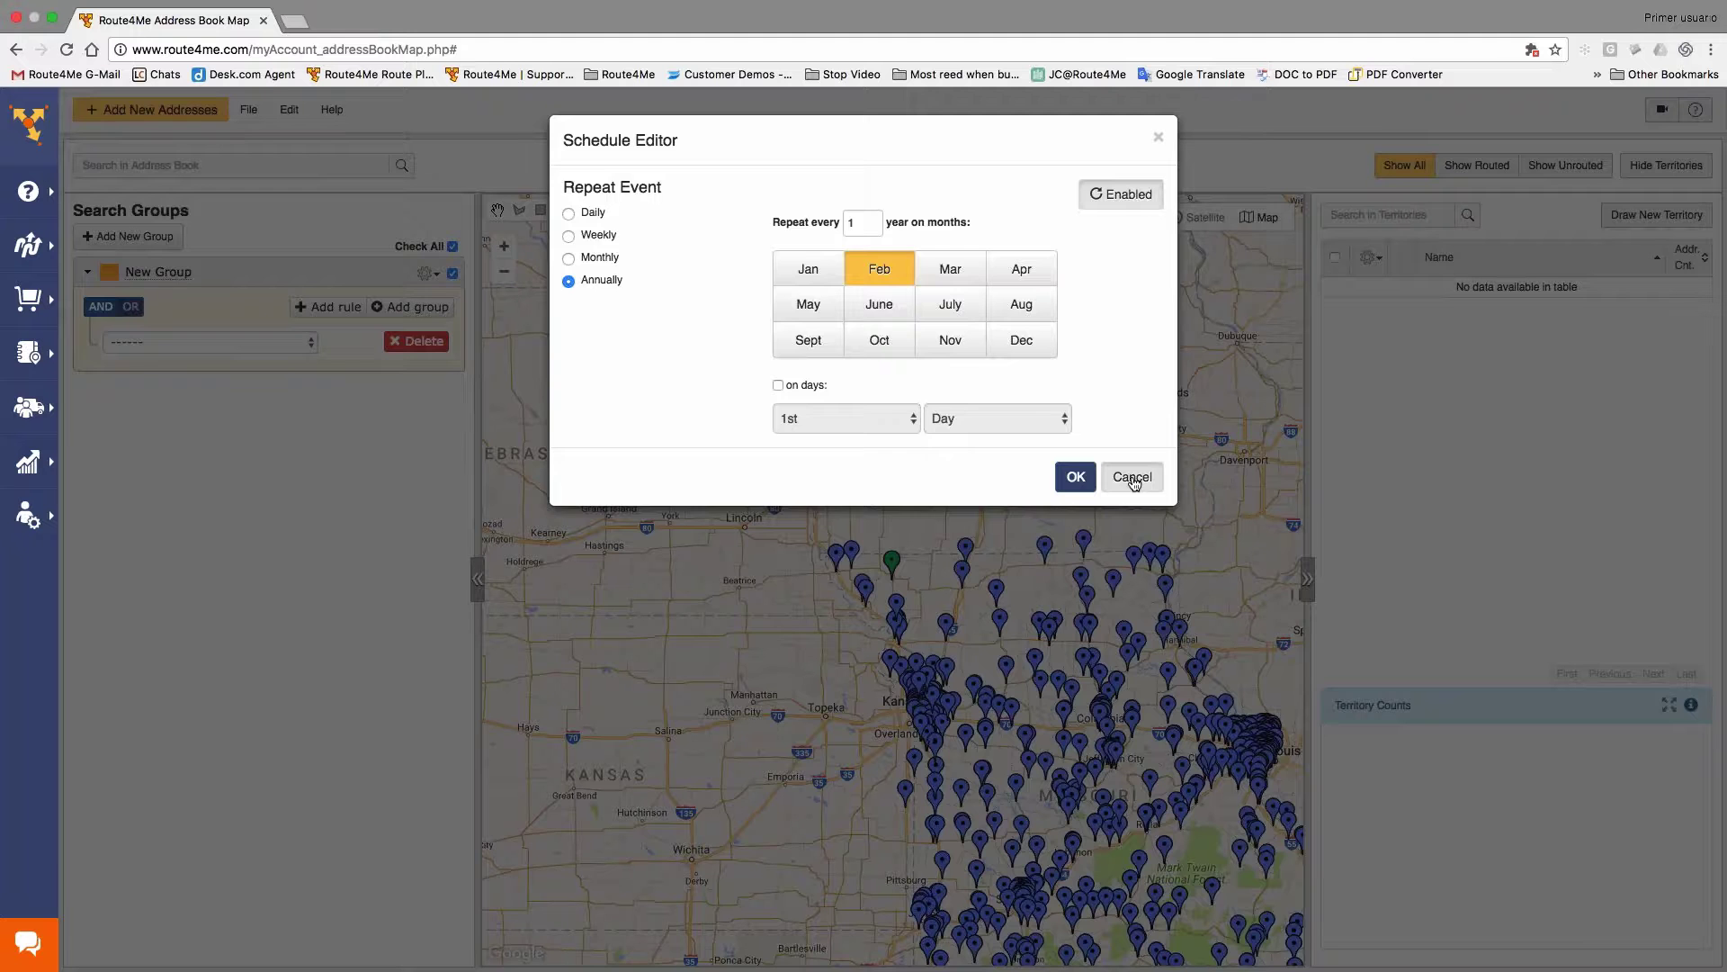
click(1132, 478)
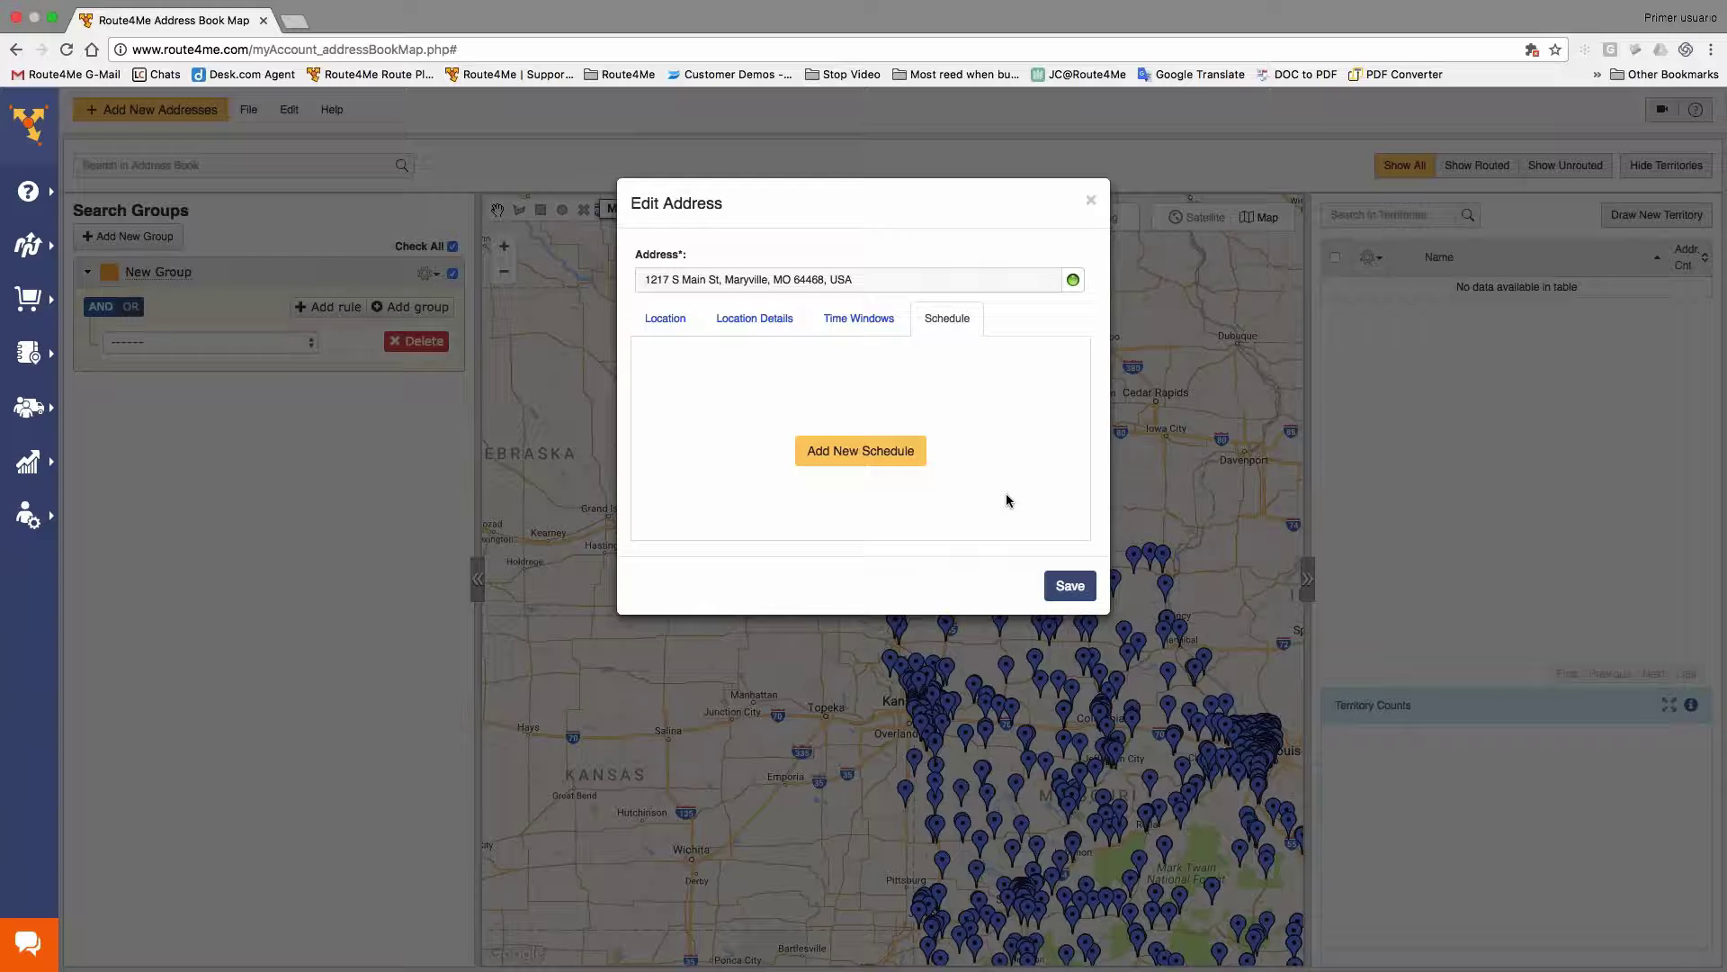
Close Store 196's editor unsaved and pan the map to show all store pins
click(1091, 201)
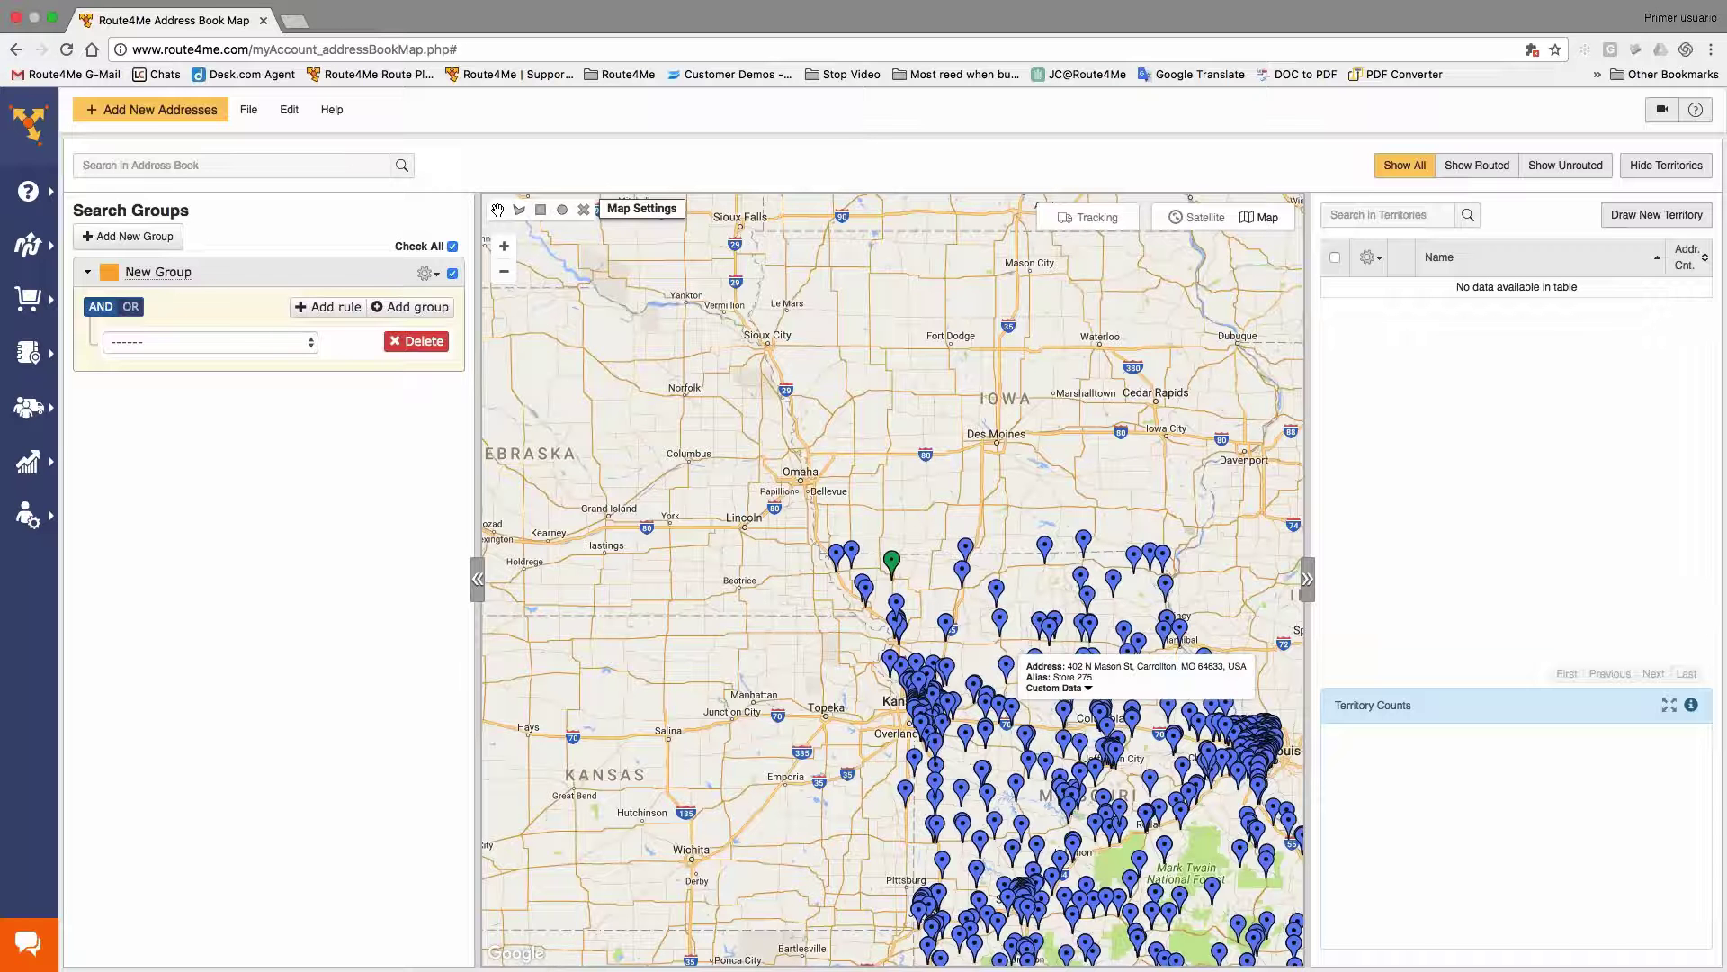
mouse_move(1026, 738)
drag(974, 404, 794, 196)
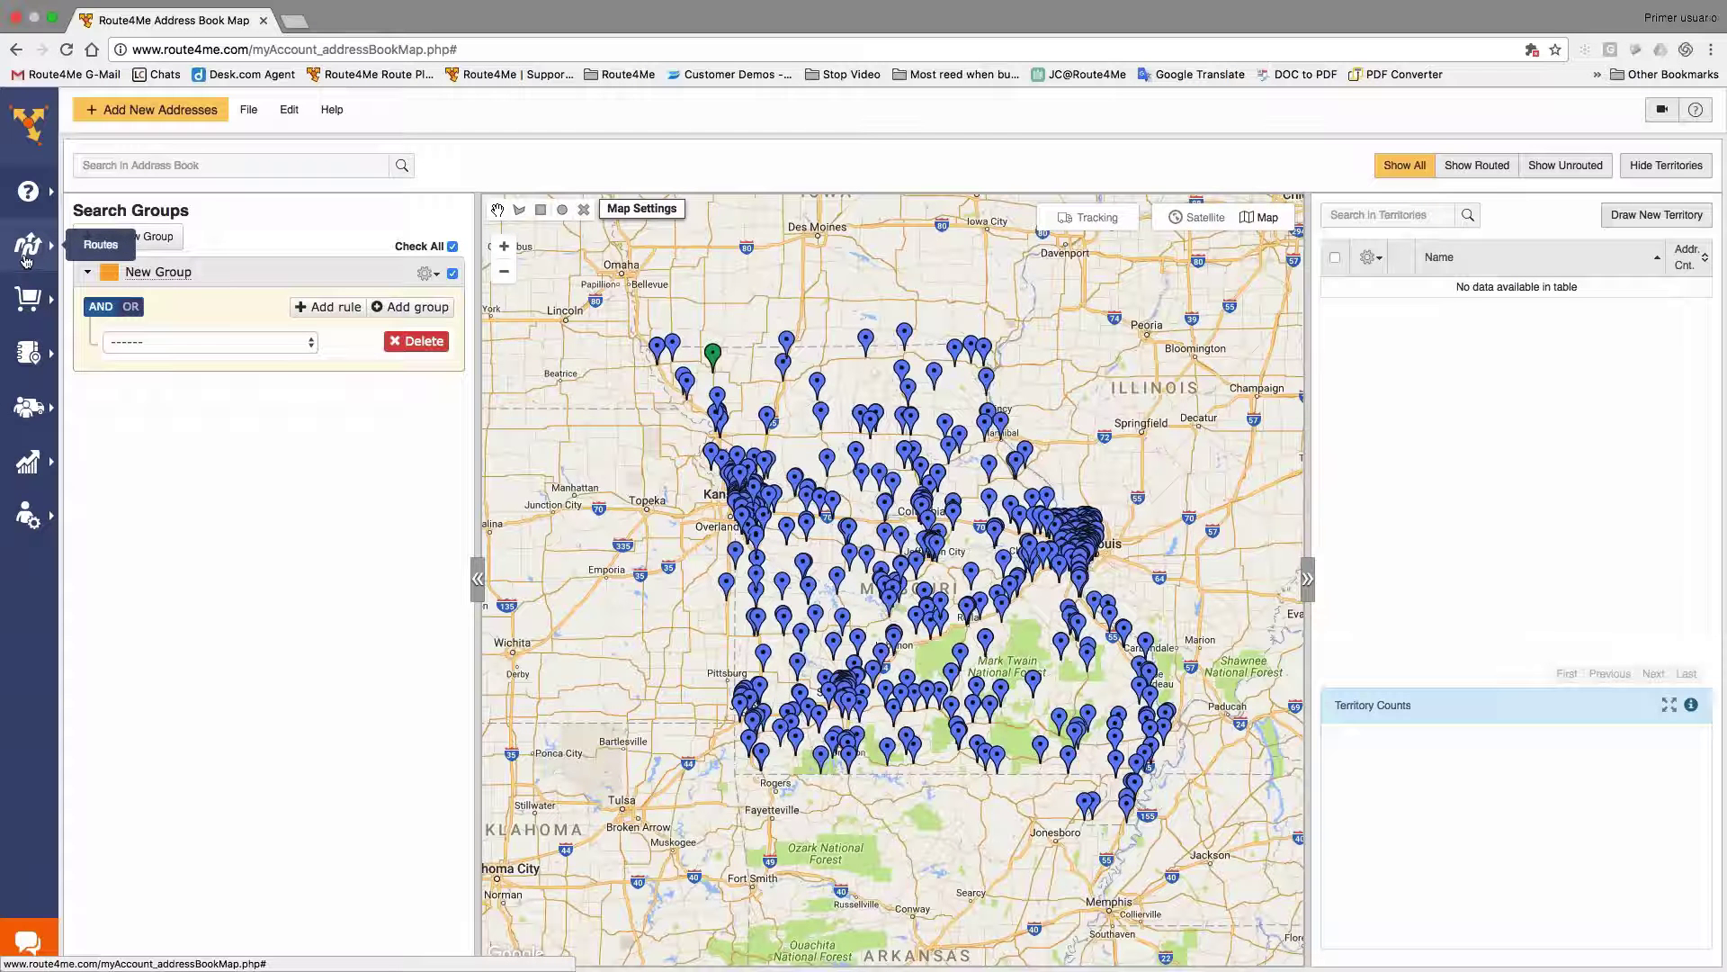
Show the Routes navigation options from the left sidebar
click(25, 256)
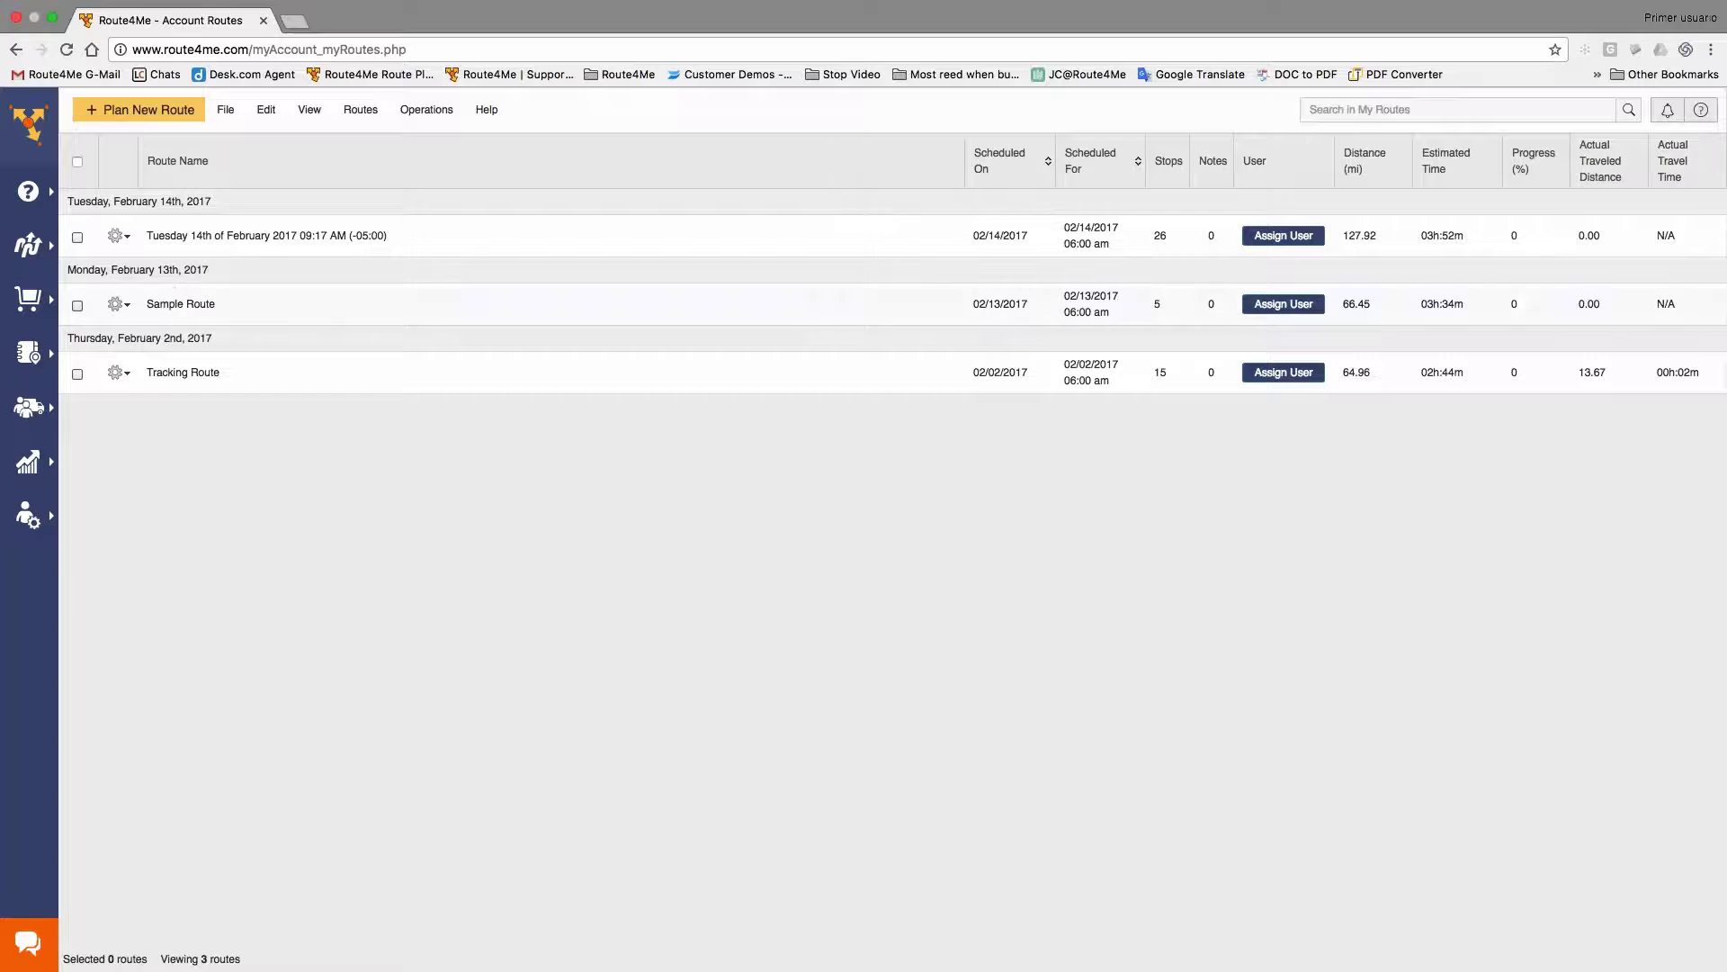
Open the February 14th, 2017 route using Open Route in its gear menu
click(120, 237)
click(152, 269)
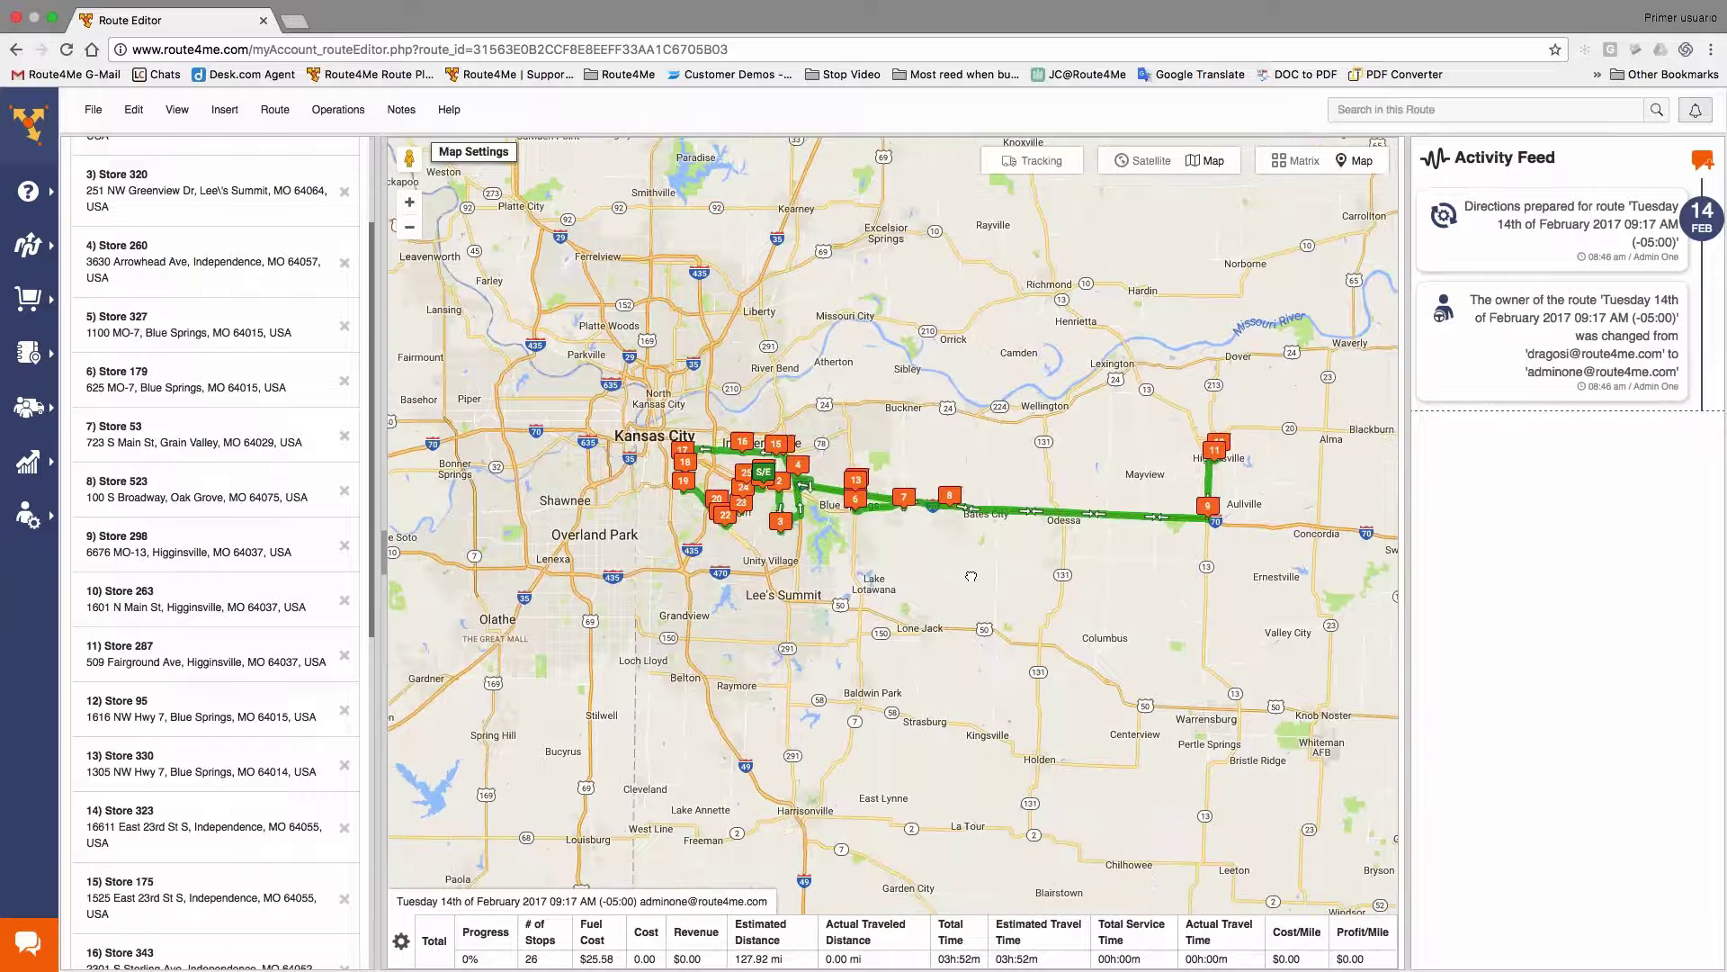
Turn on the Address Book layer in Map Settings and nudge the map left
click(471, 153)
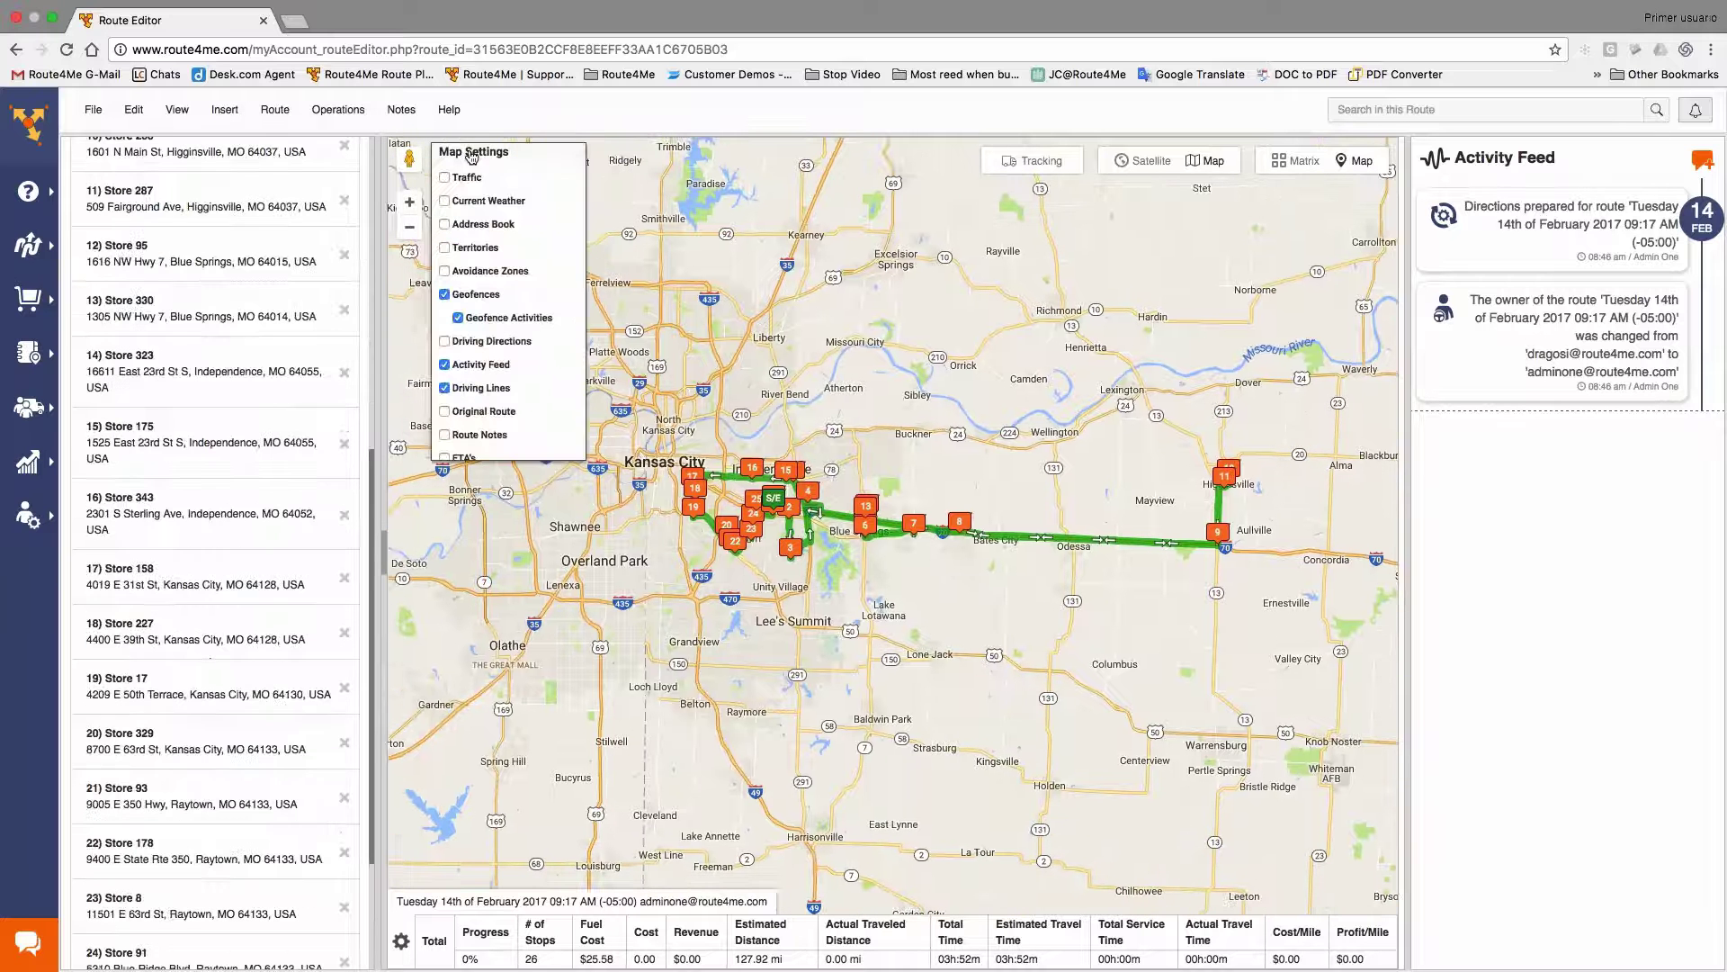
click(445, 225)
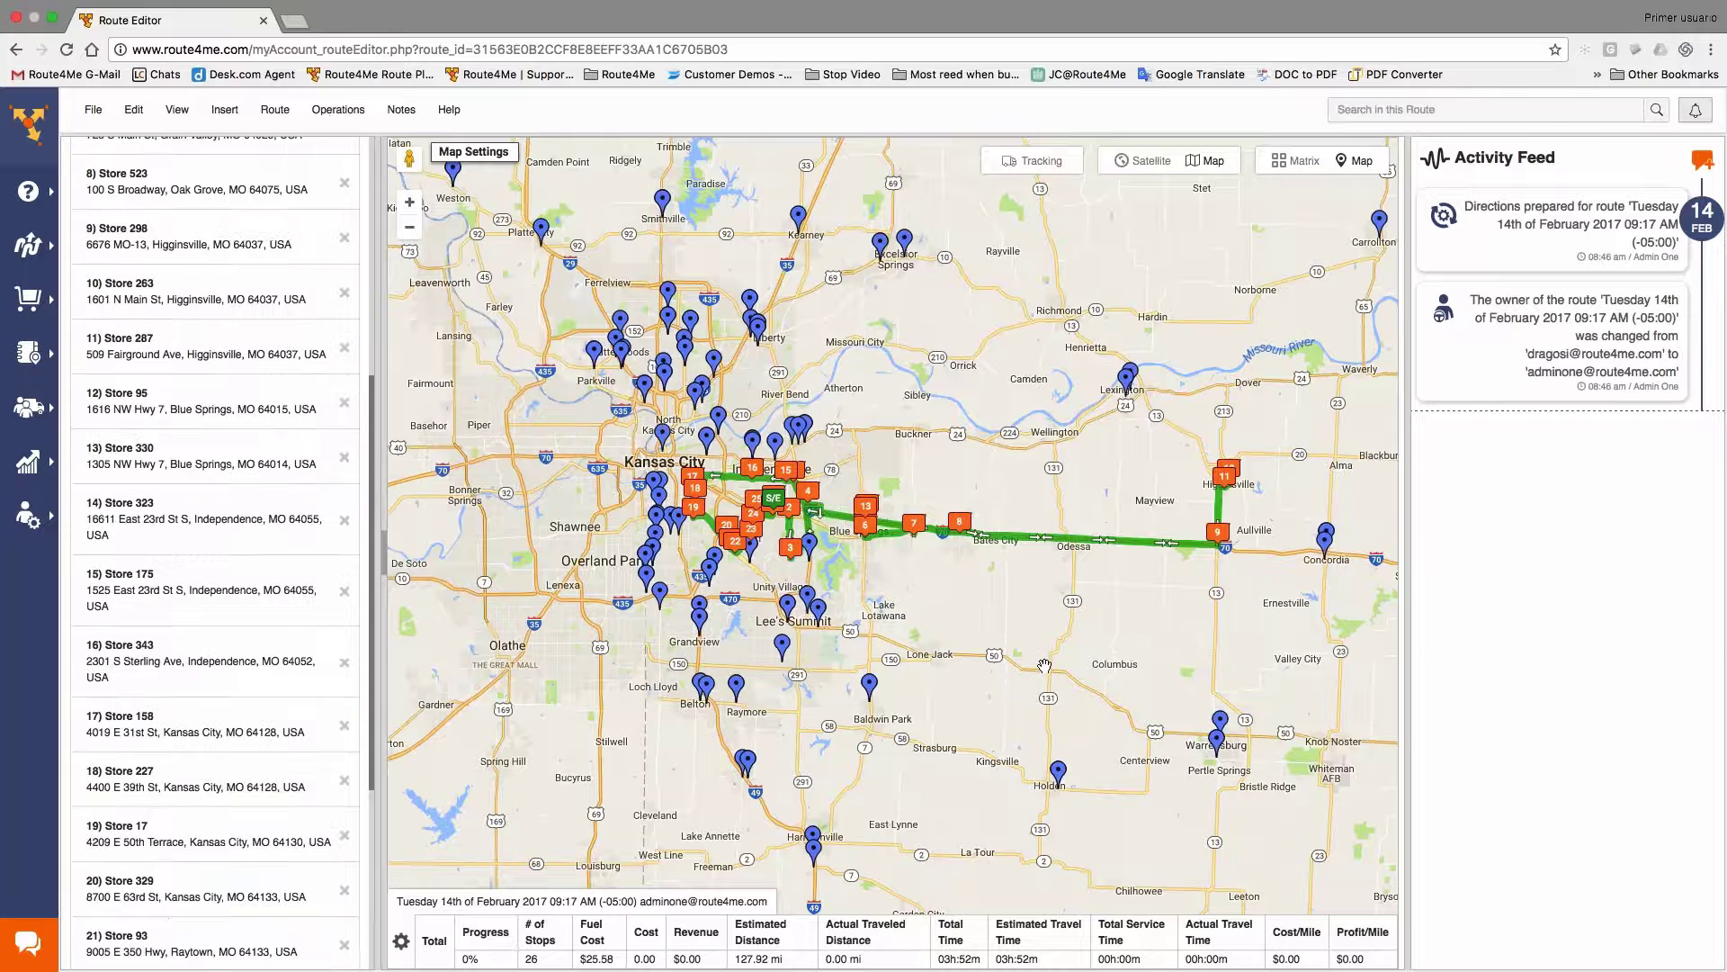
drag(1043, 665, 1018, 643)
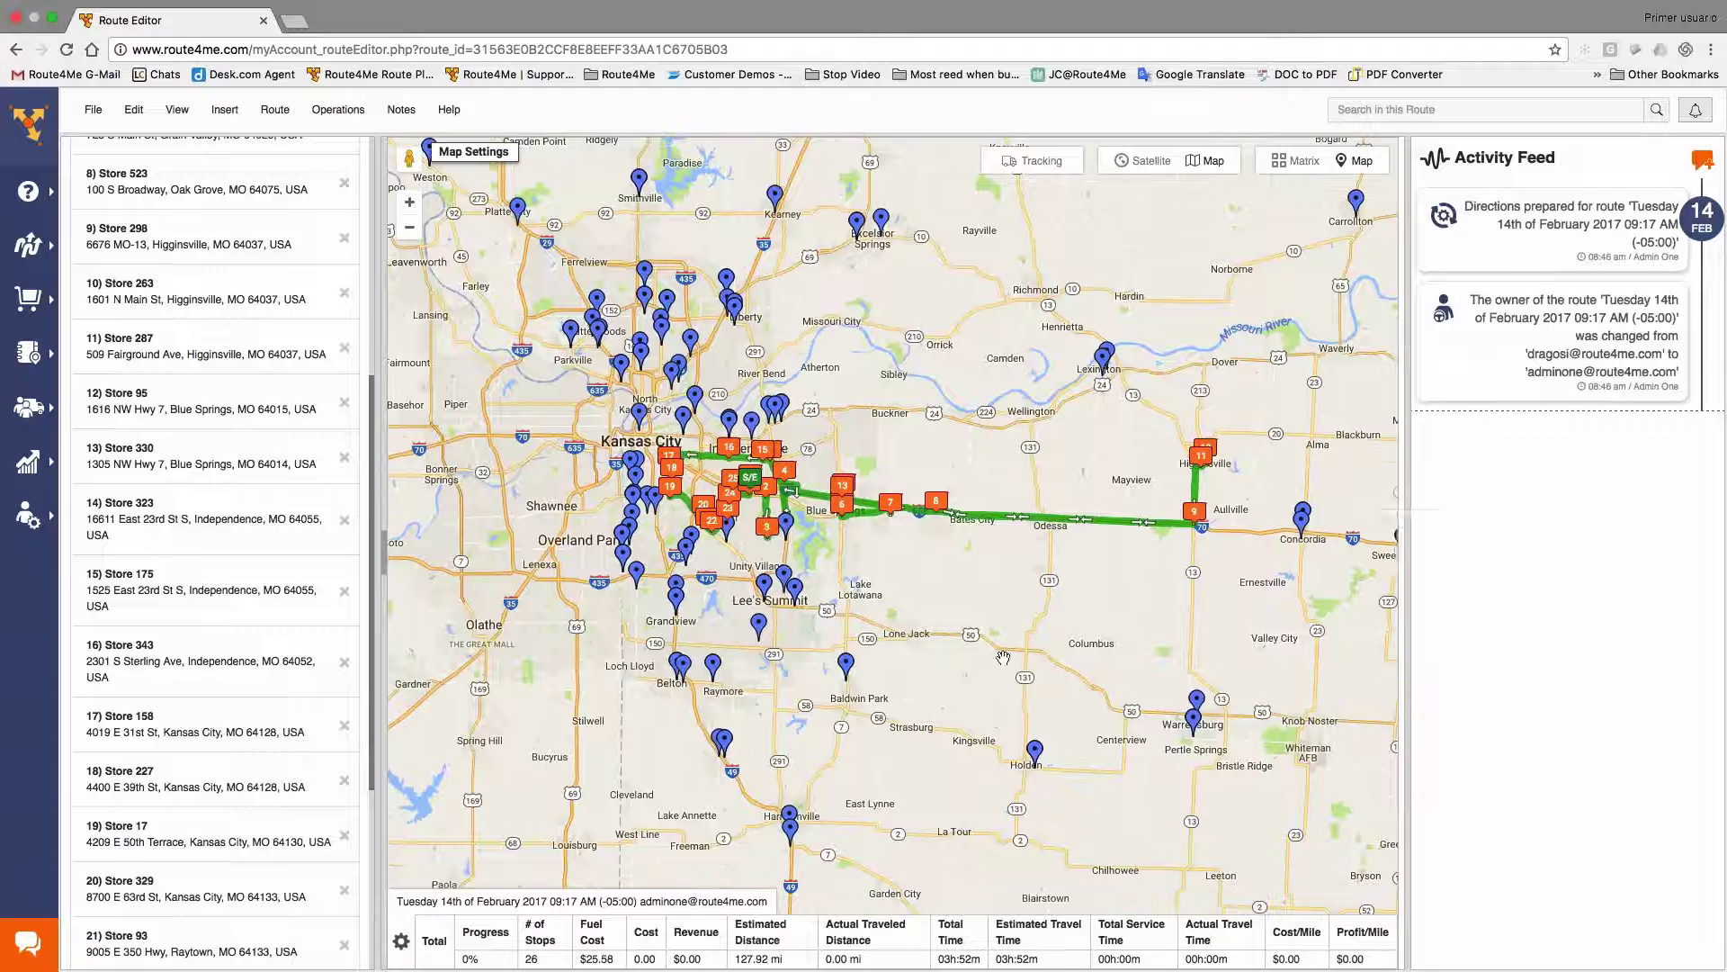
Add the Concordia store at optimal position and the Lexington store, making 28 stops
right_click(1300, 519)
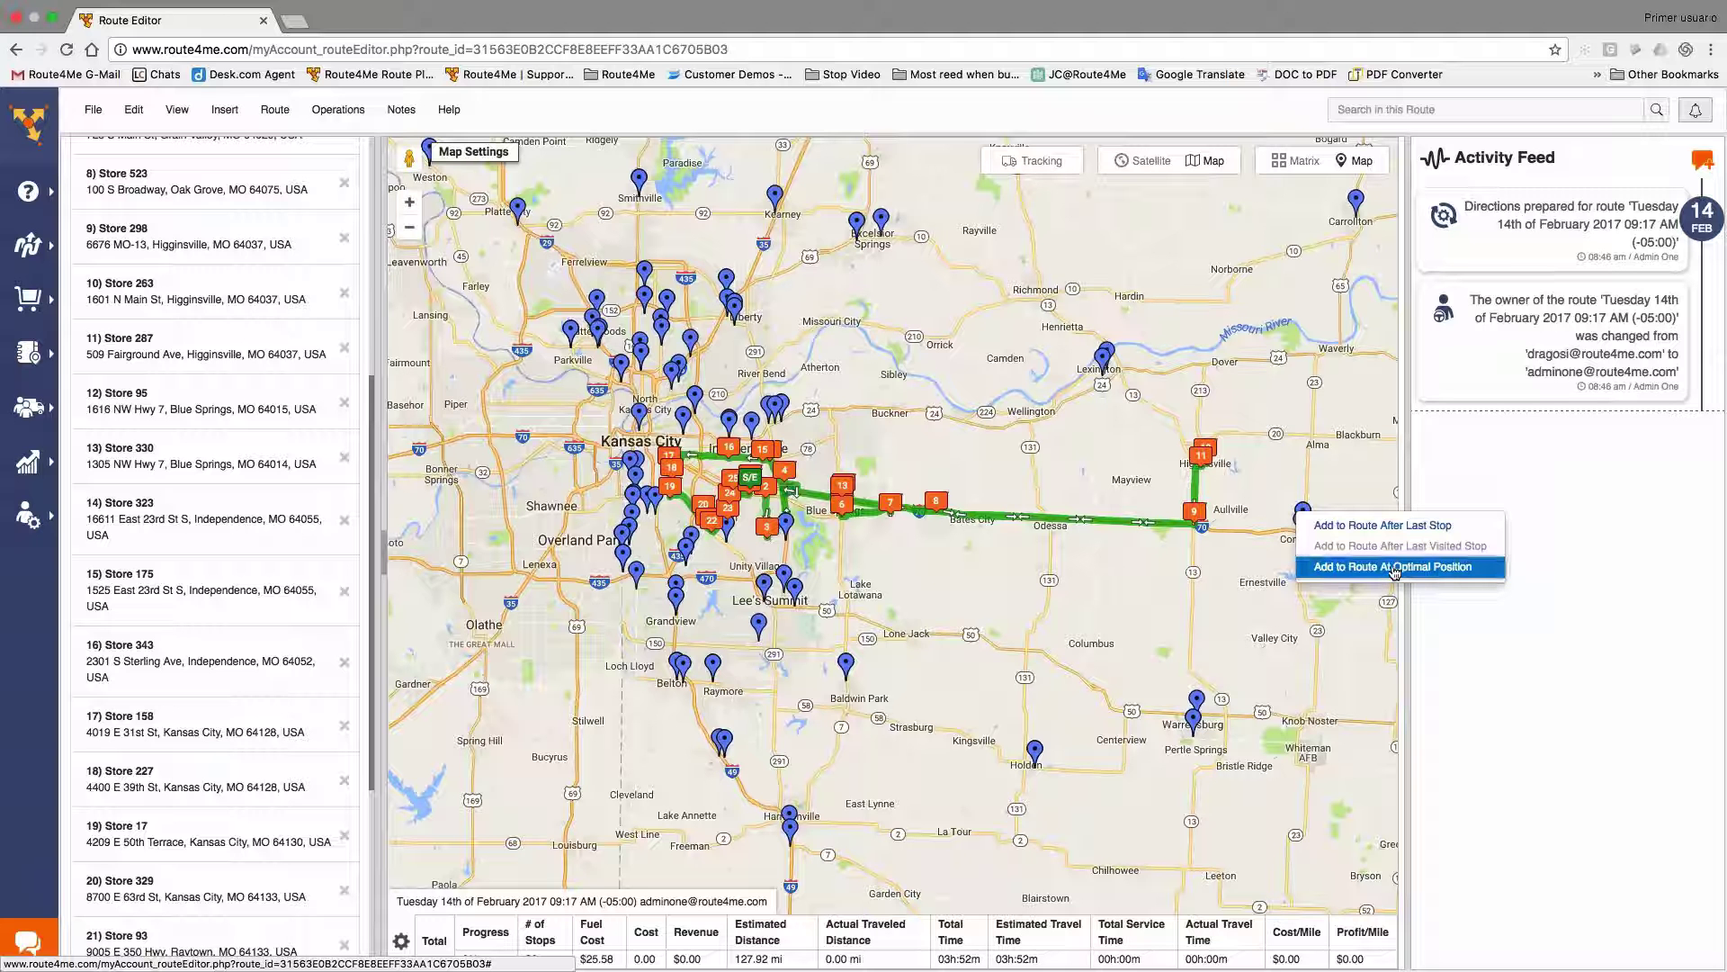
click(1395, 568)
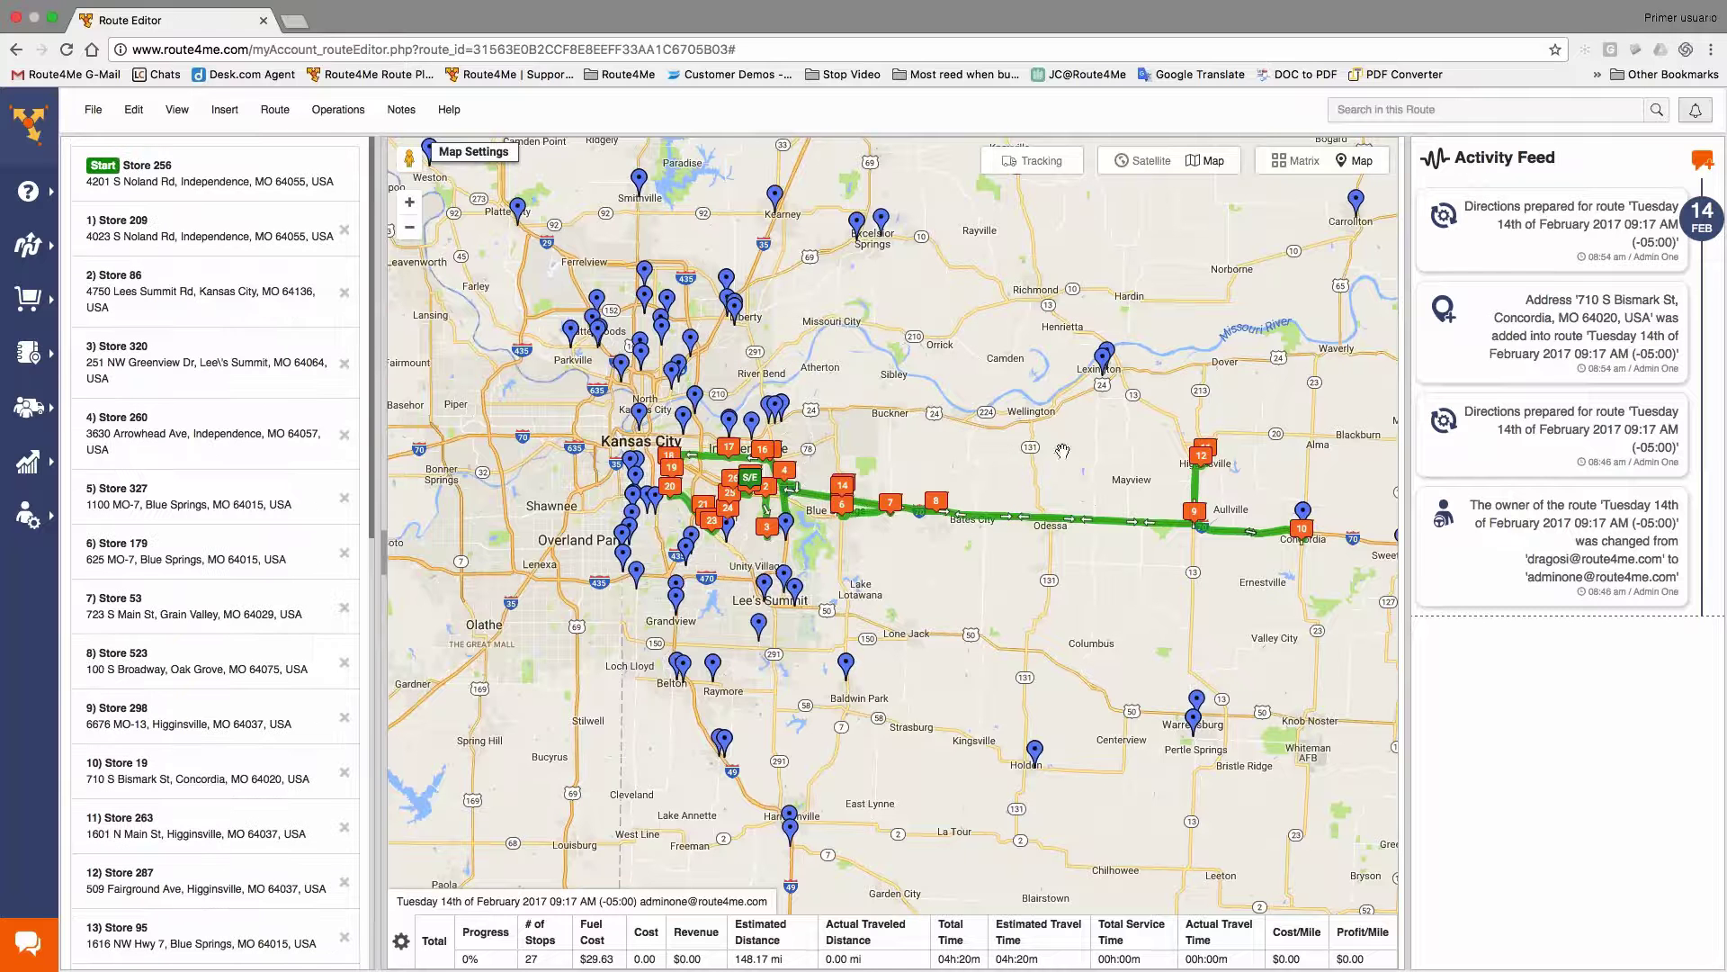
click(1097, 376)
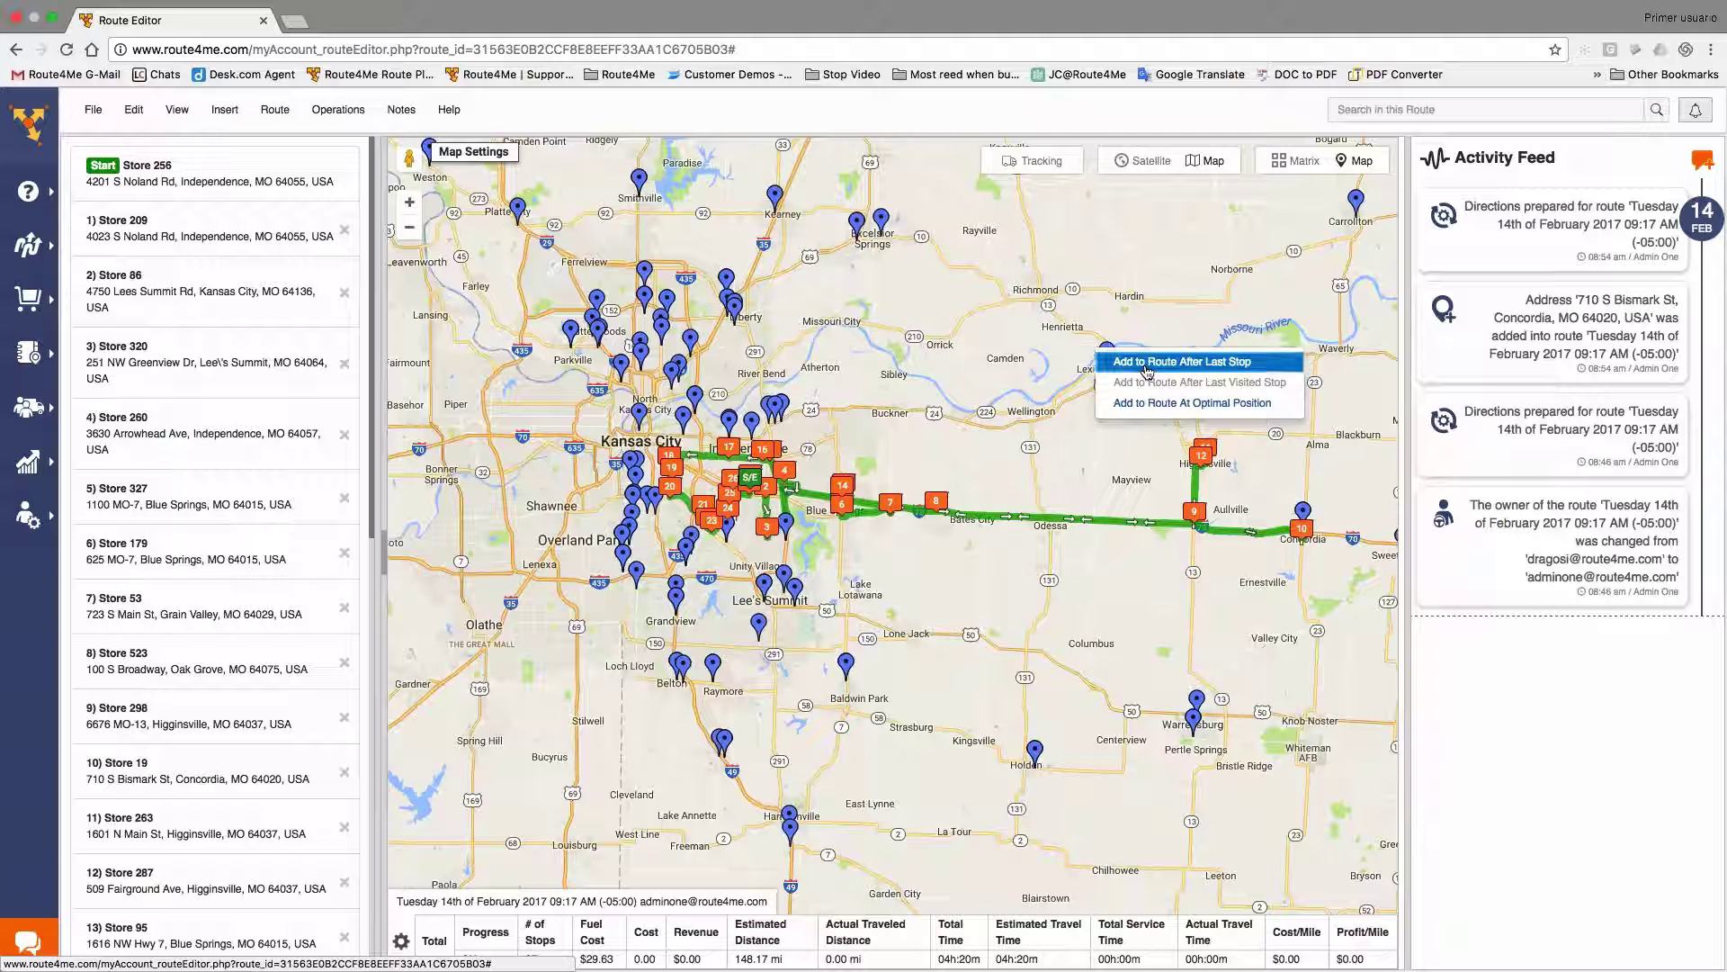
click(1147, 371)
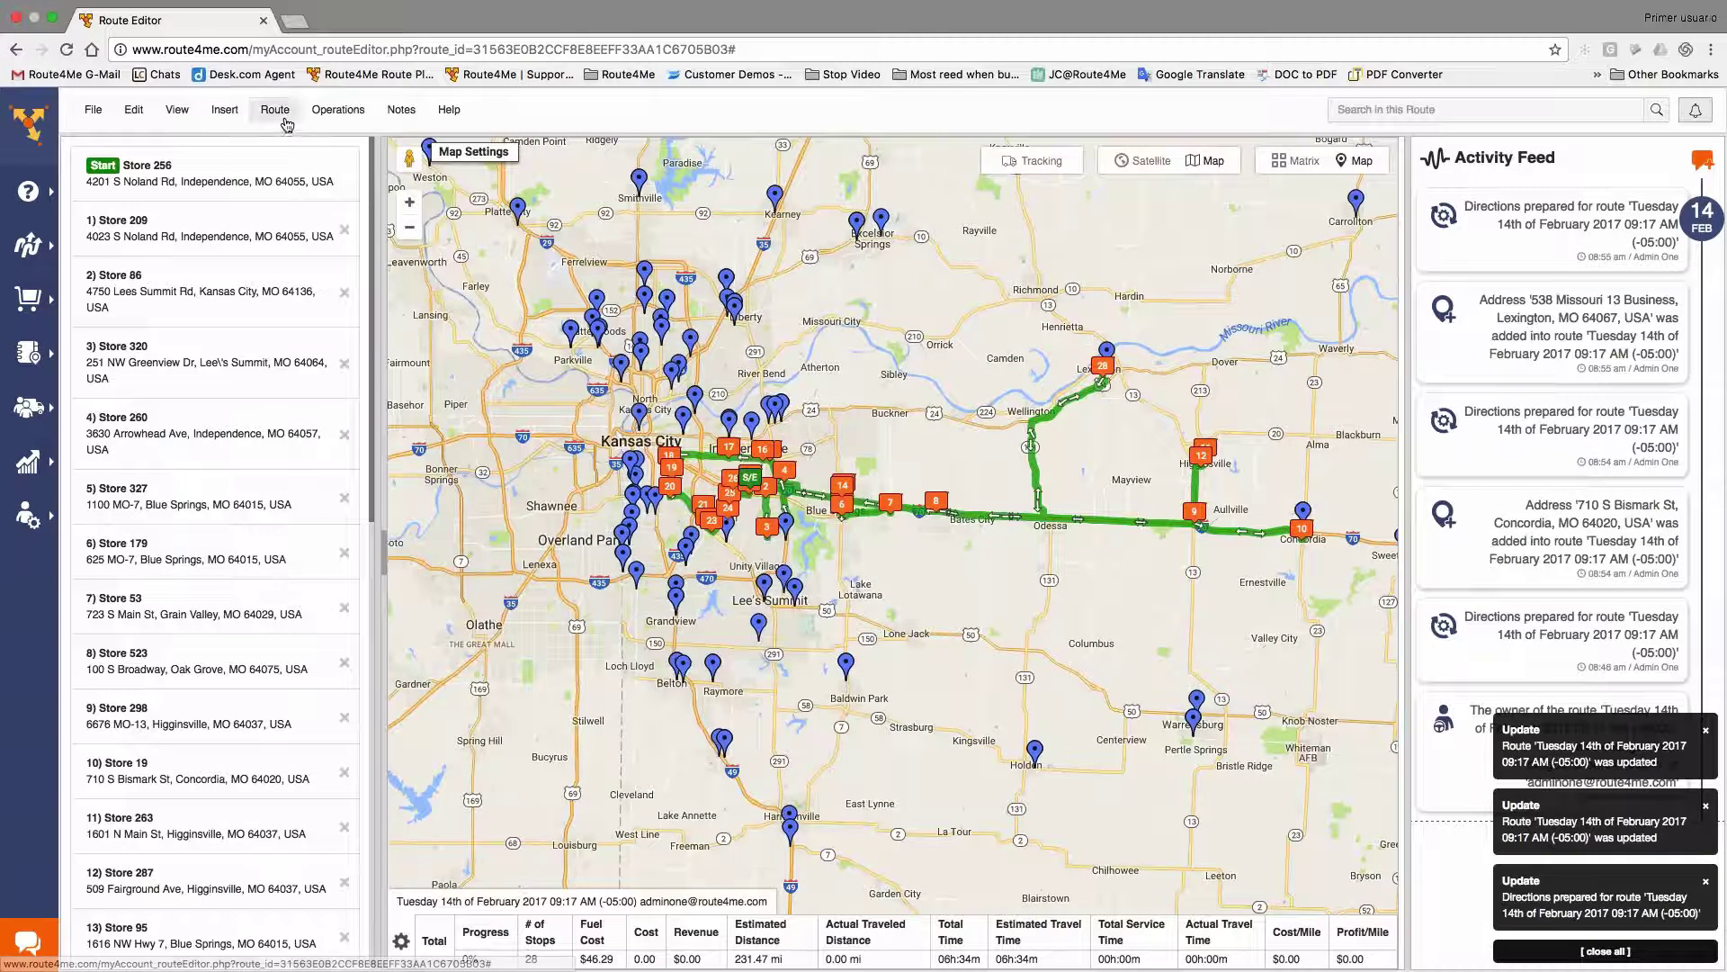
Re-optimize the 28-stop route from the Route menu, reducing it to 153.10 miles
click(274, 109)
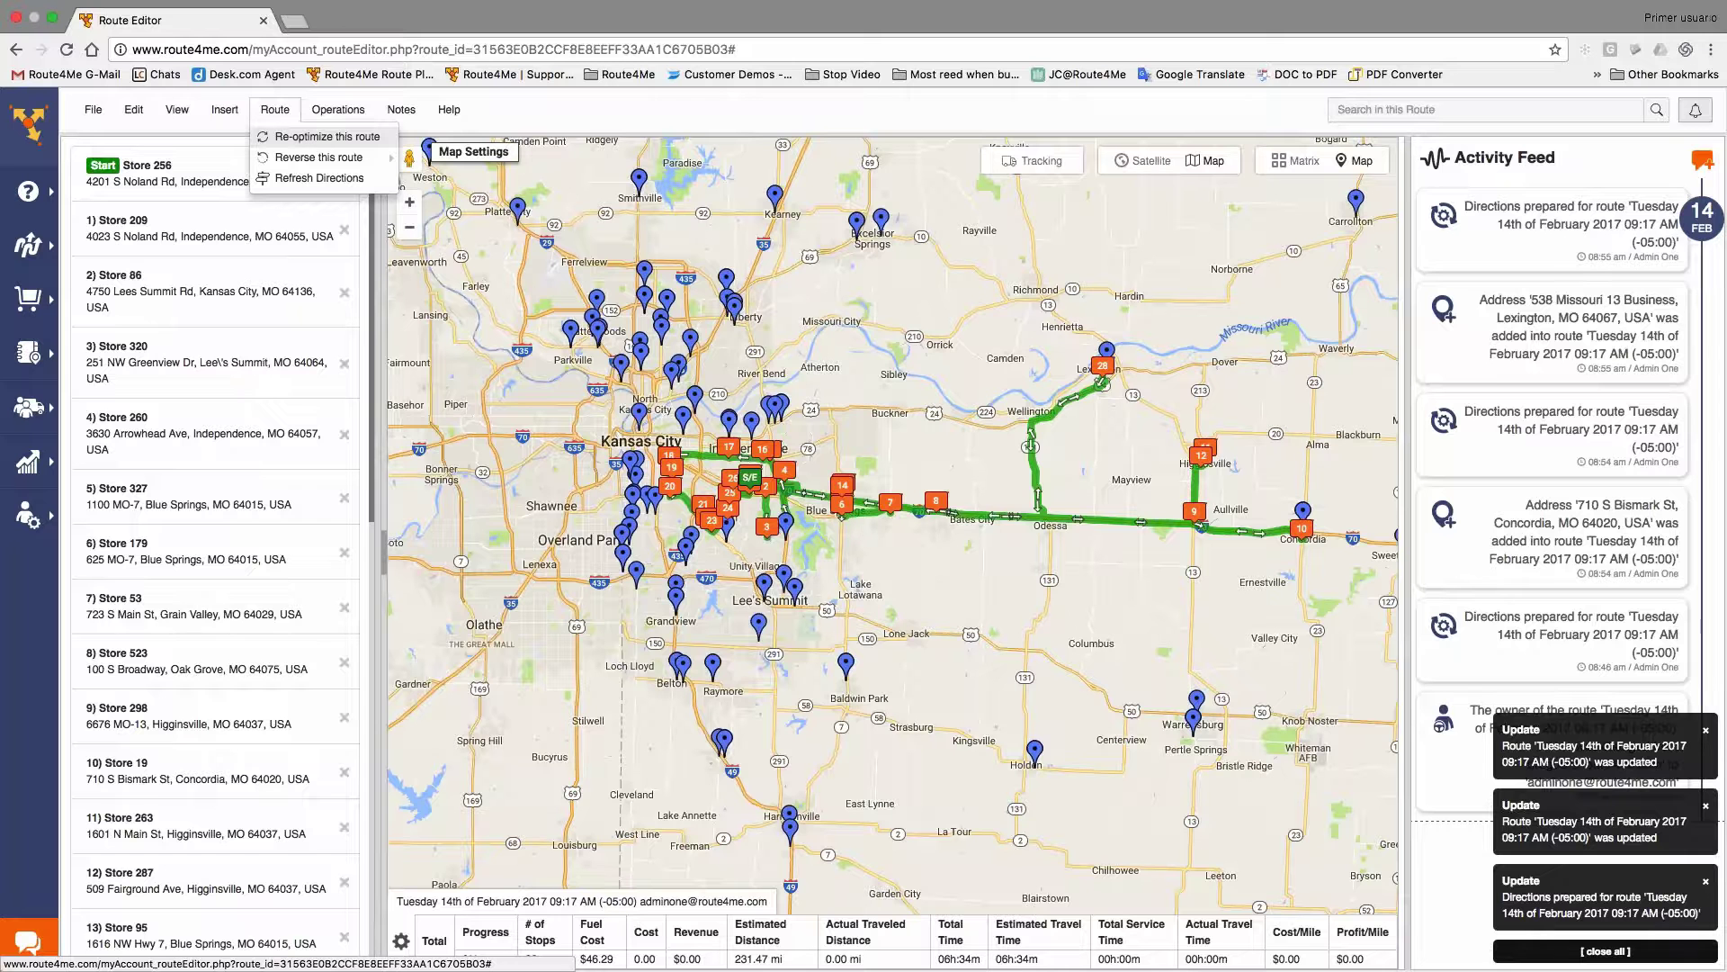
click(307, 158)
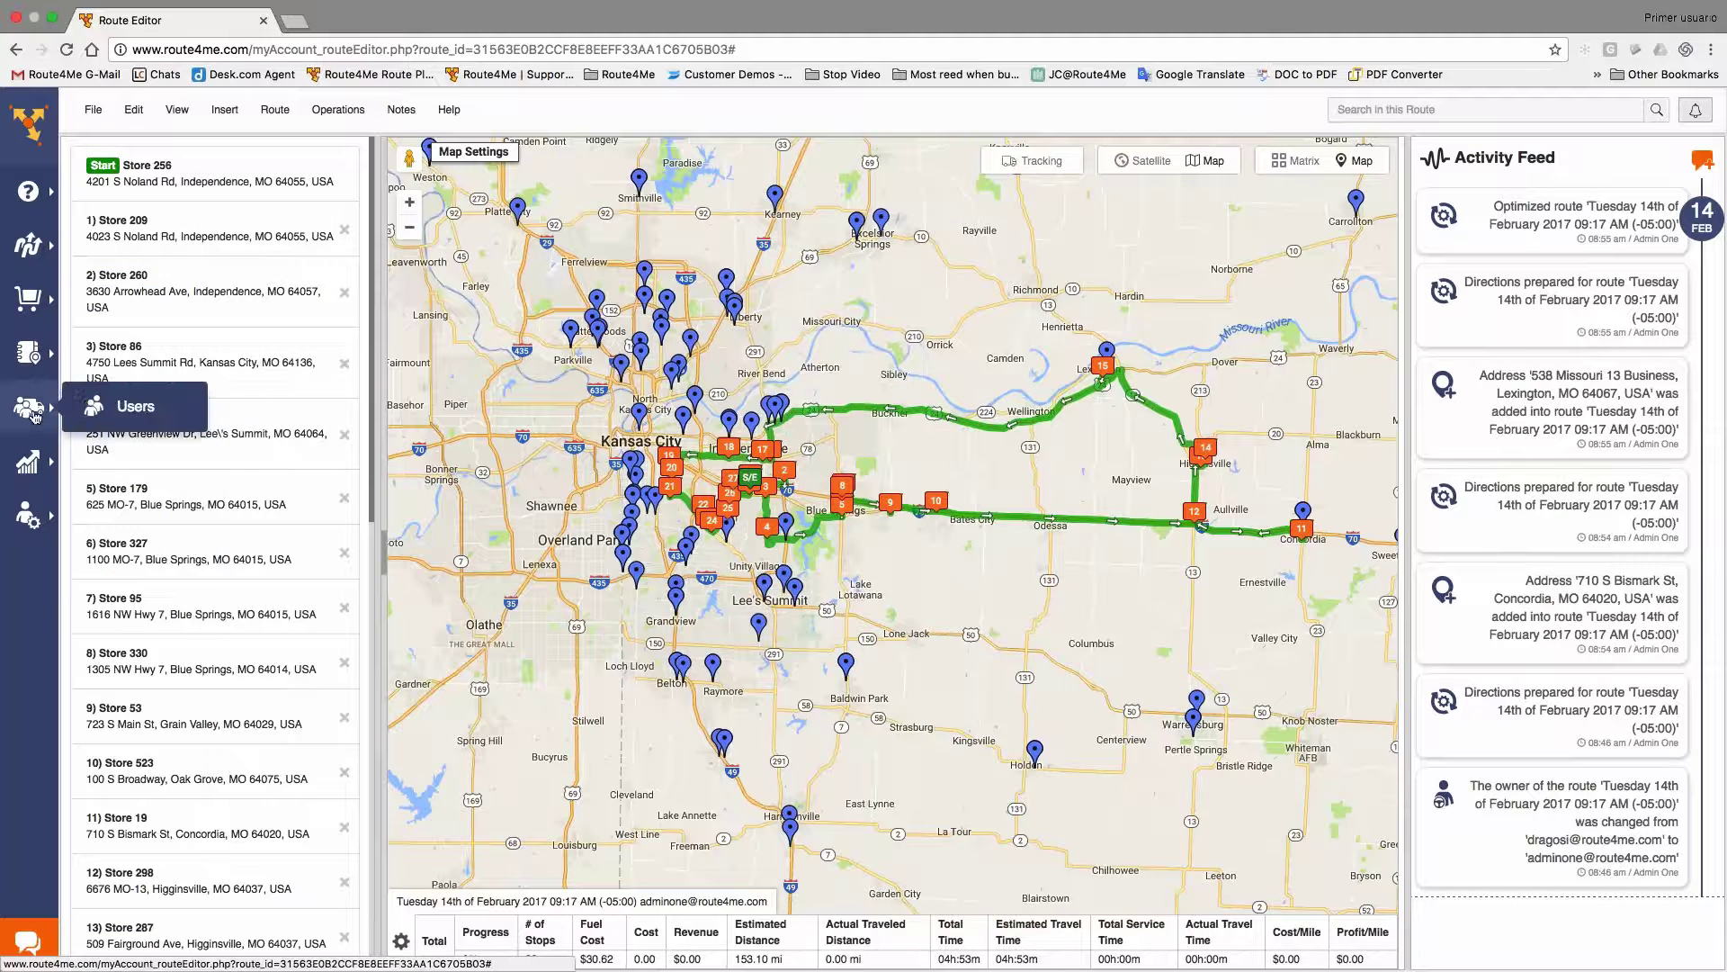
mouse_move(27, 353)
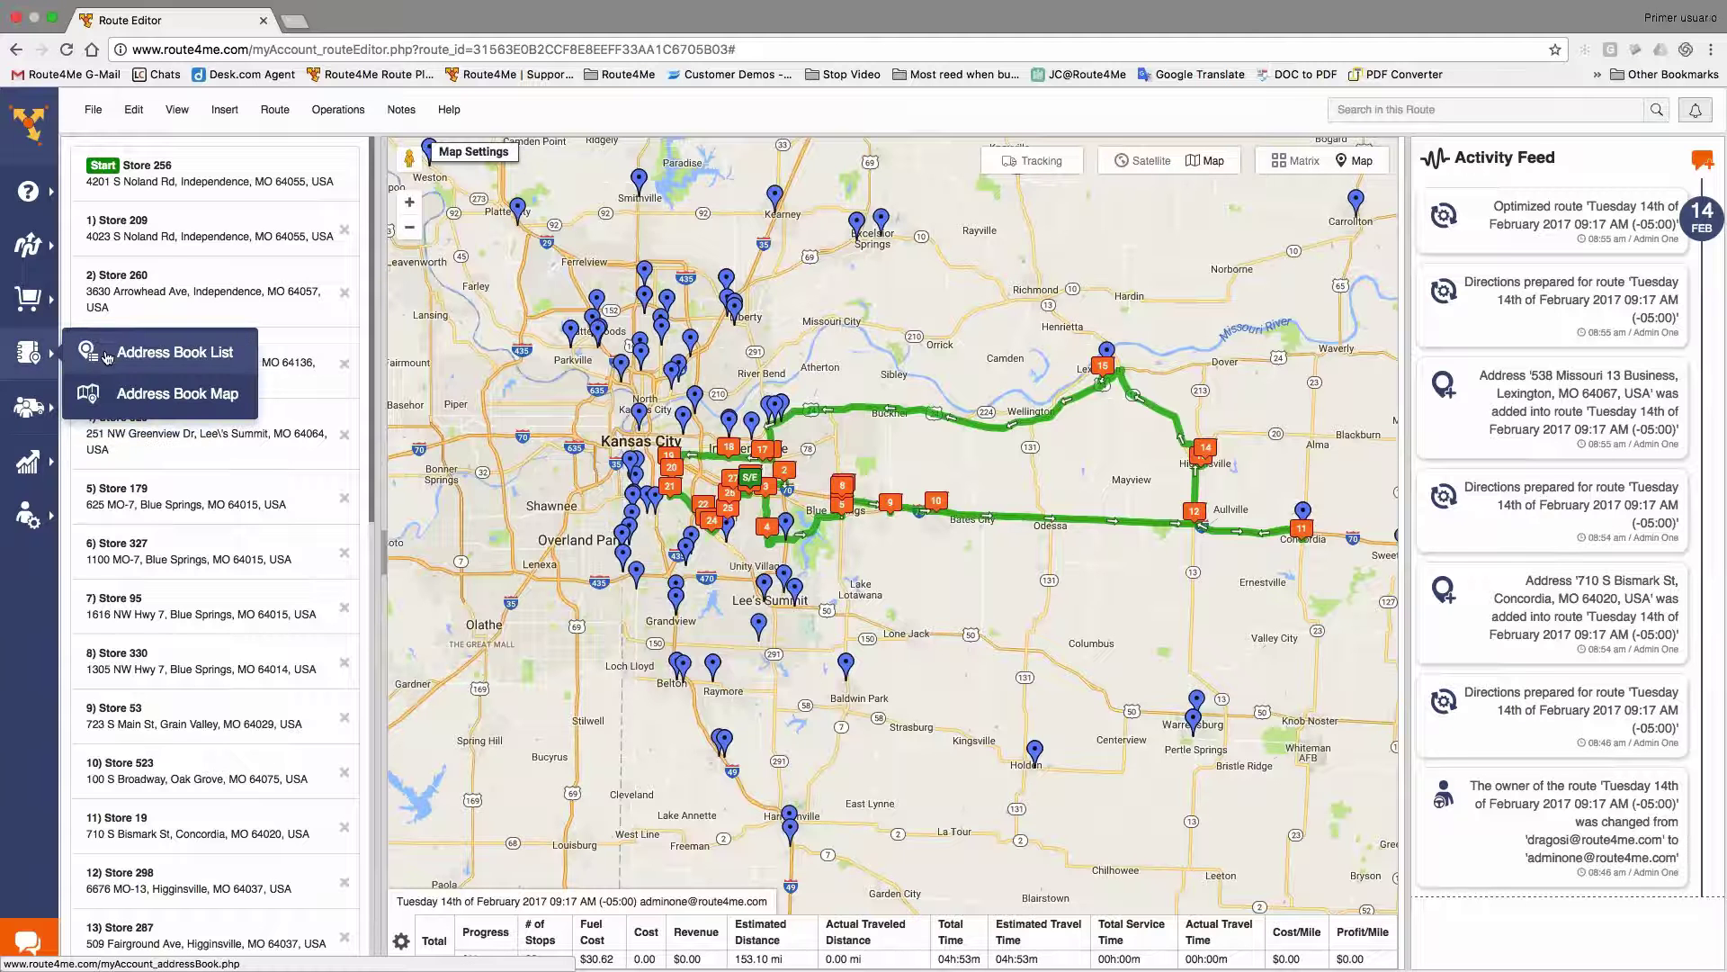
In the address book list, inspect Store 1's location details and custom data, then close
click(183, 352)
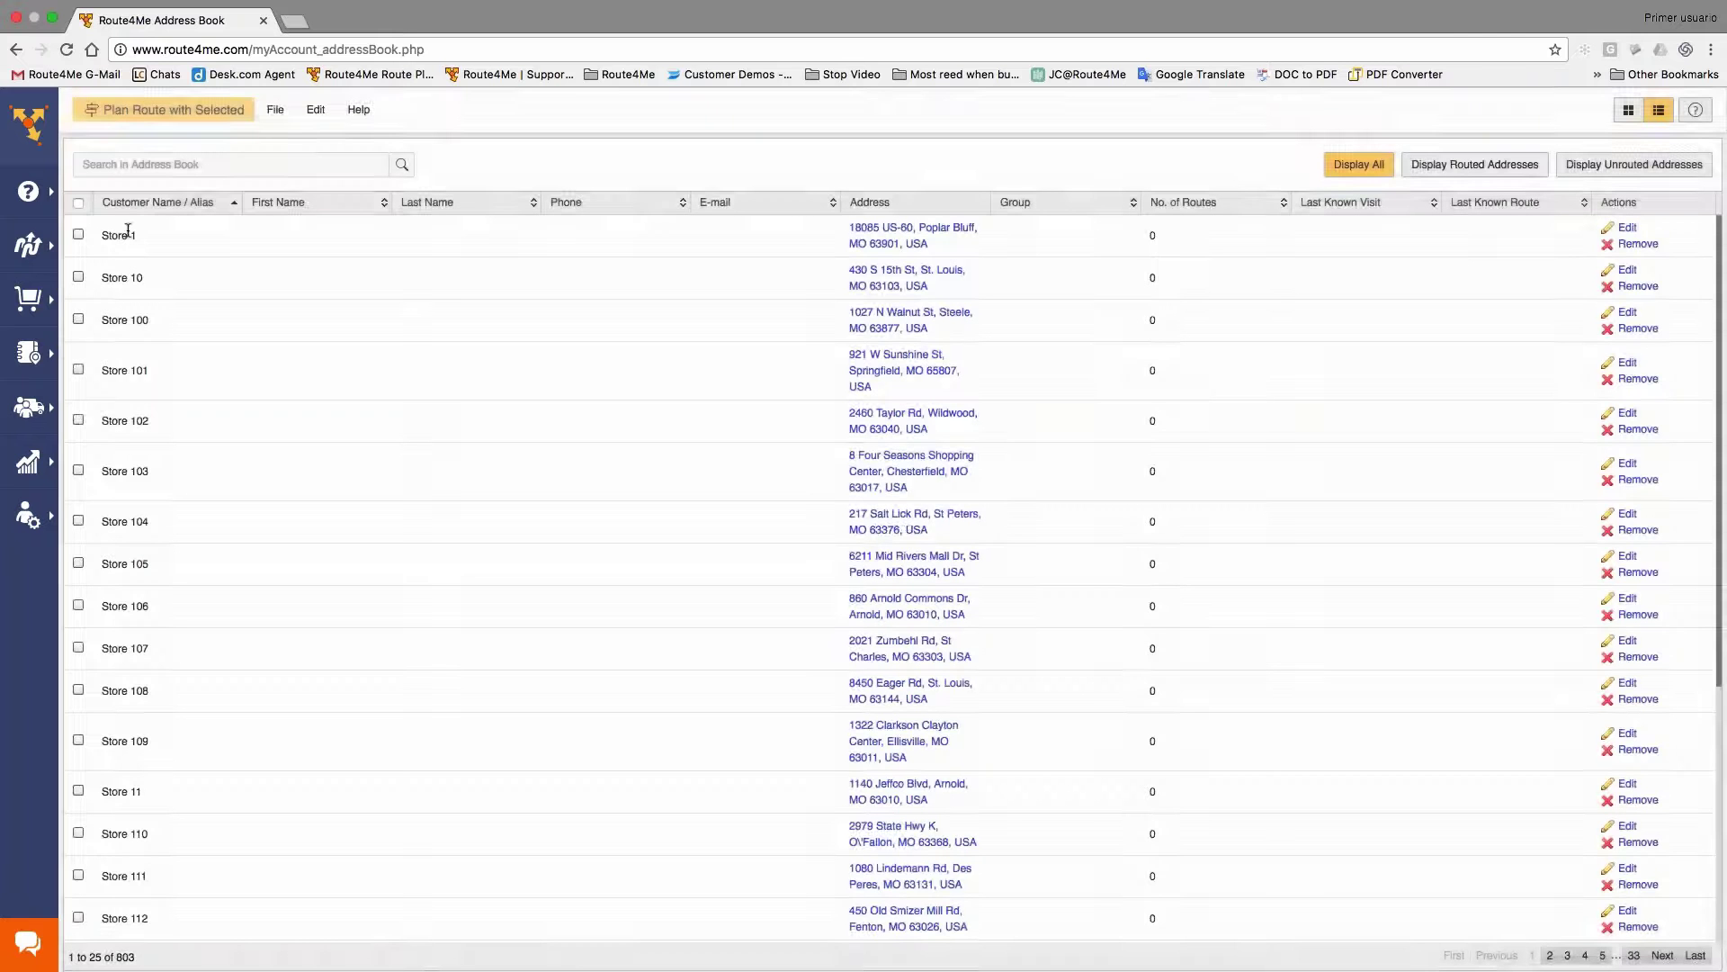
mouse_move(912, 236)
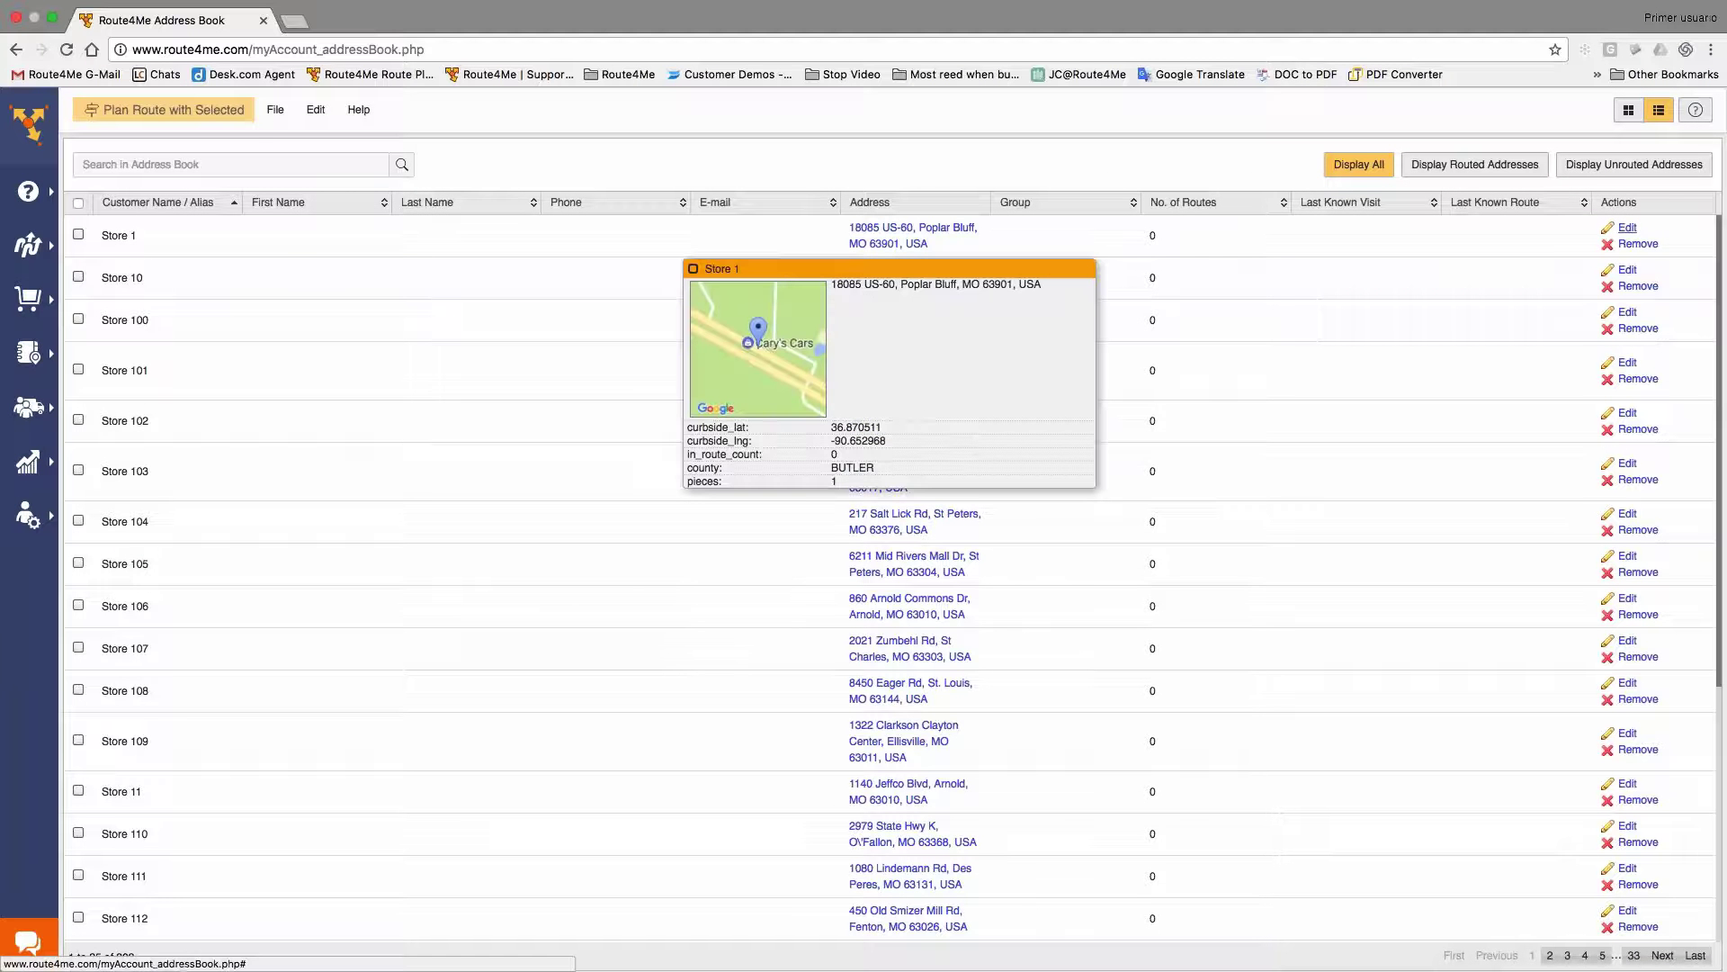
click(1629, 228)
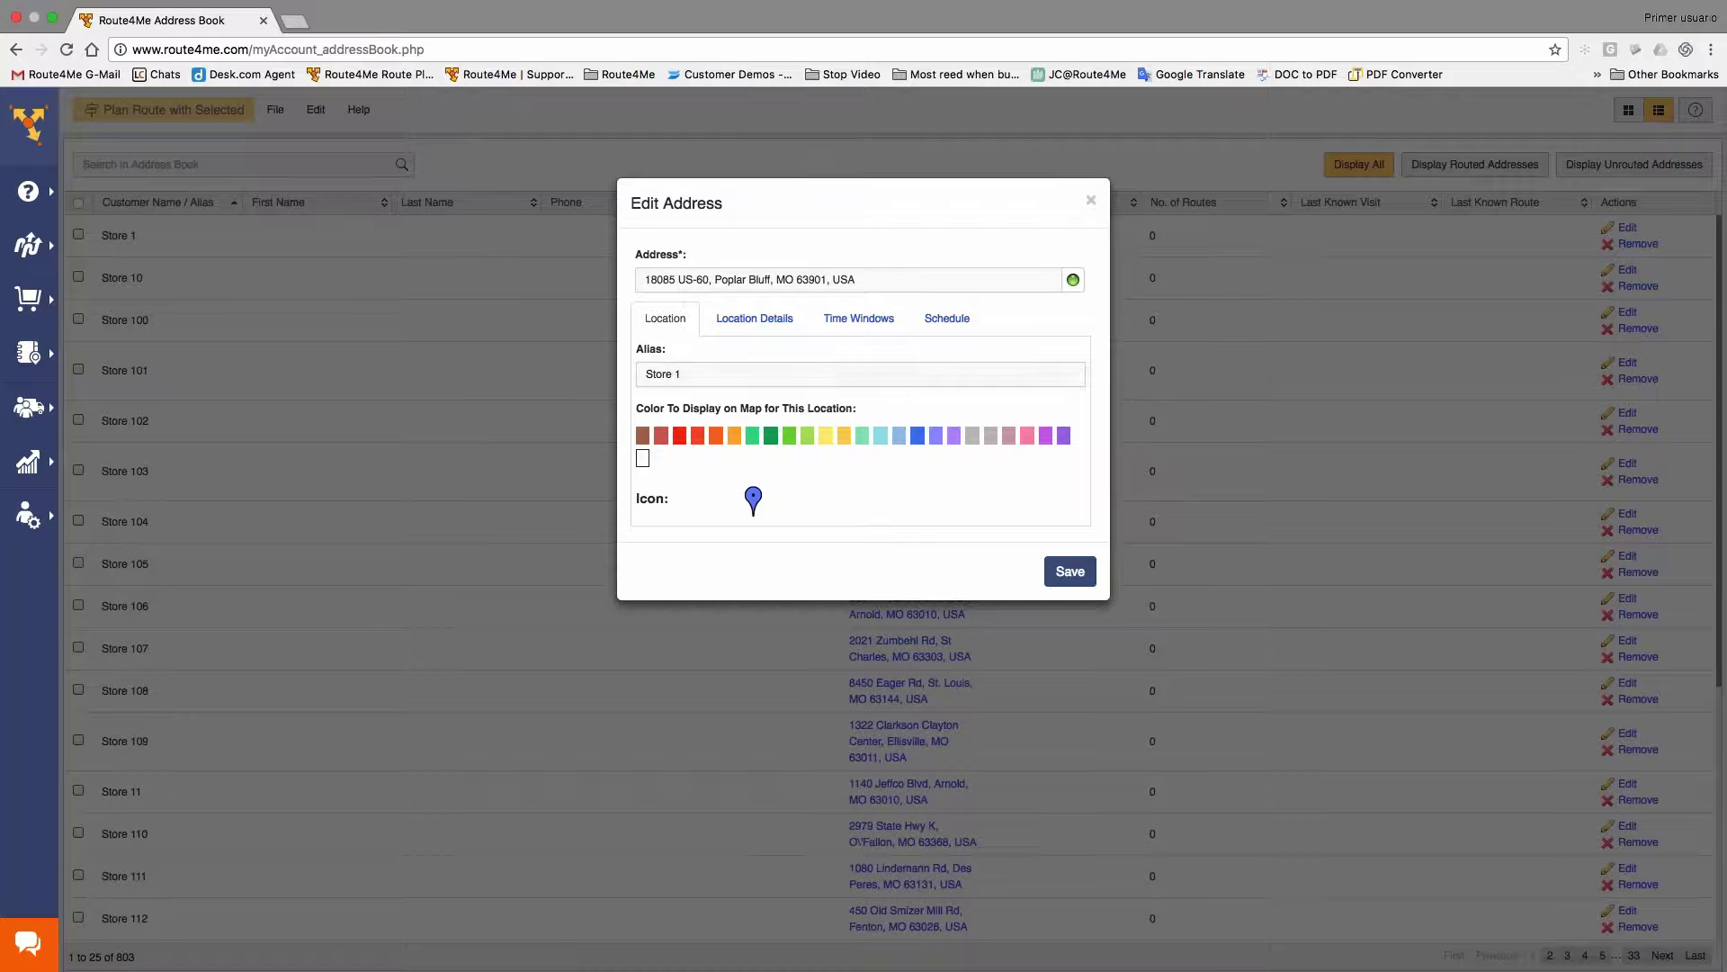
click(764, 319)
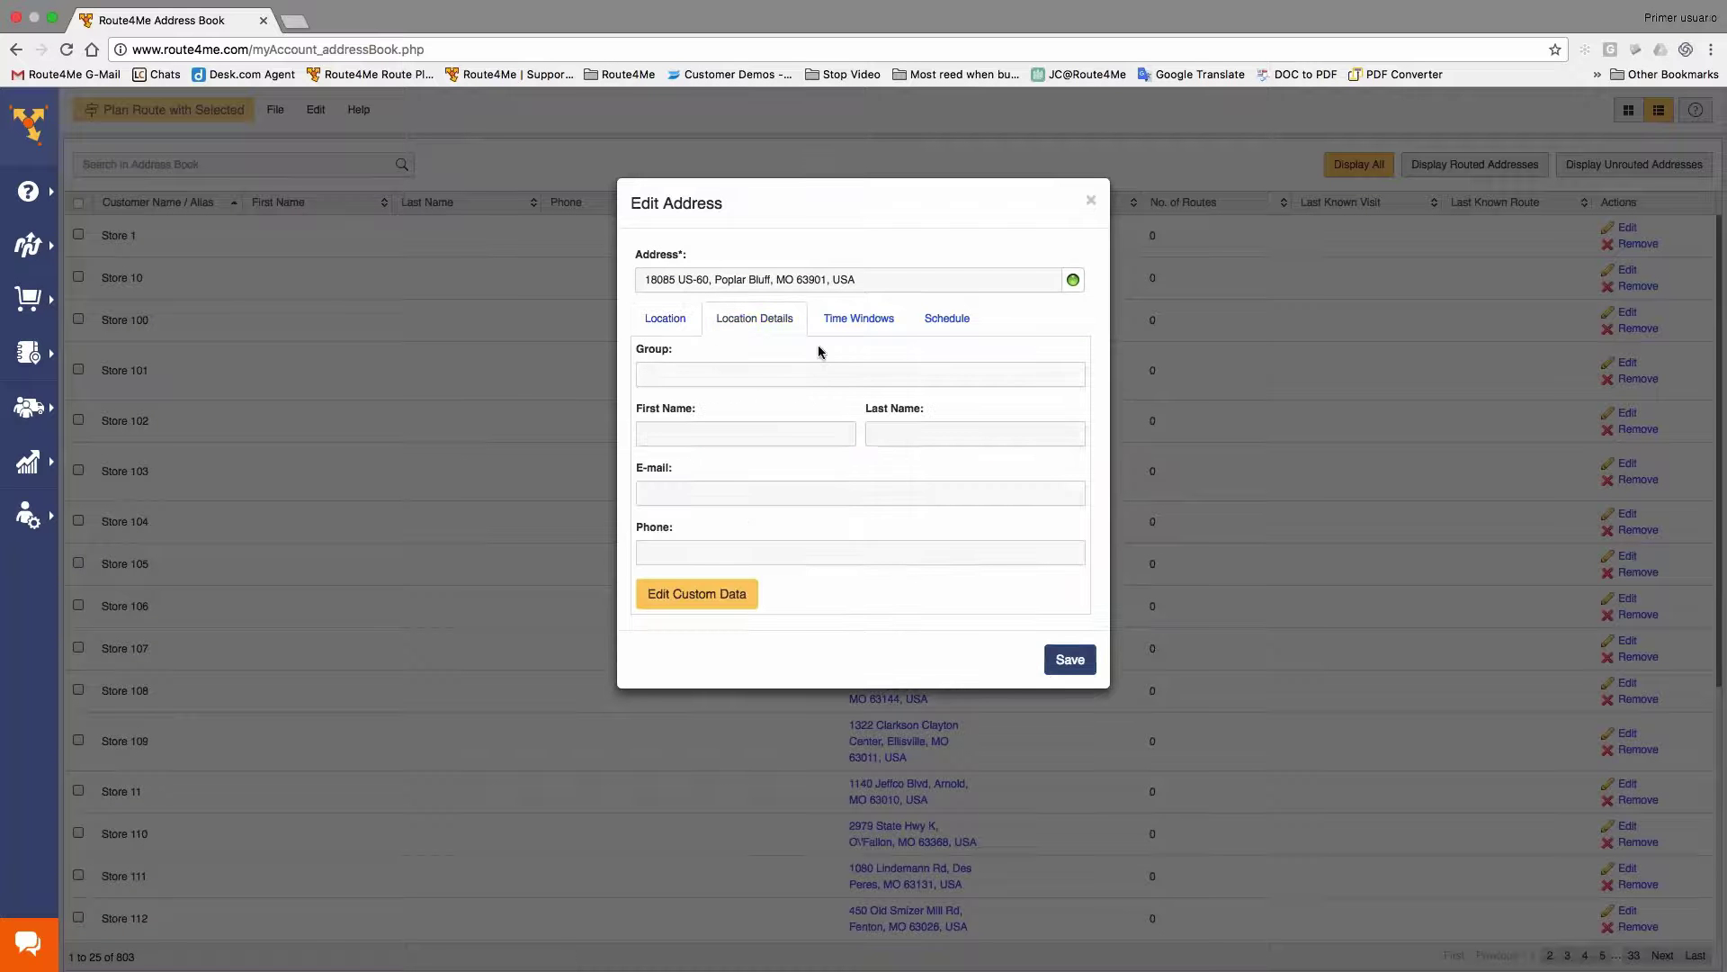
click(726, 599)
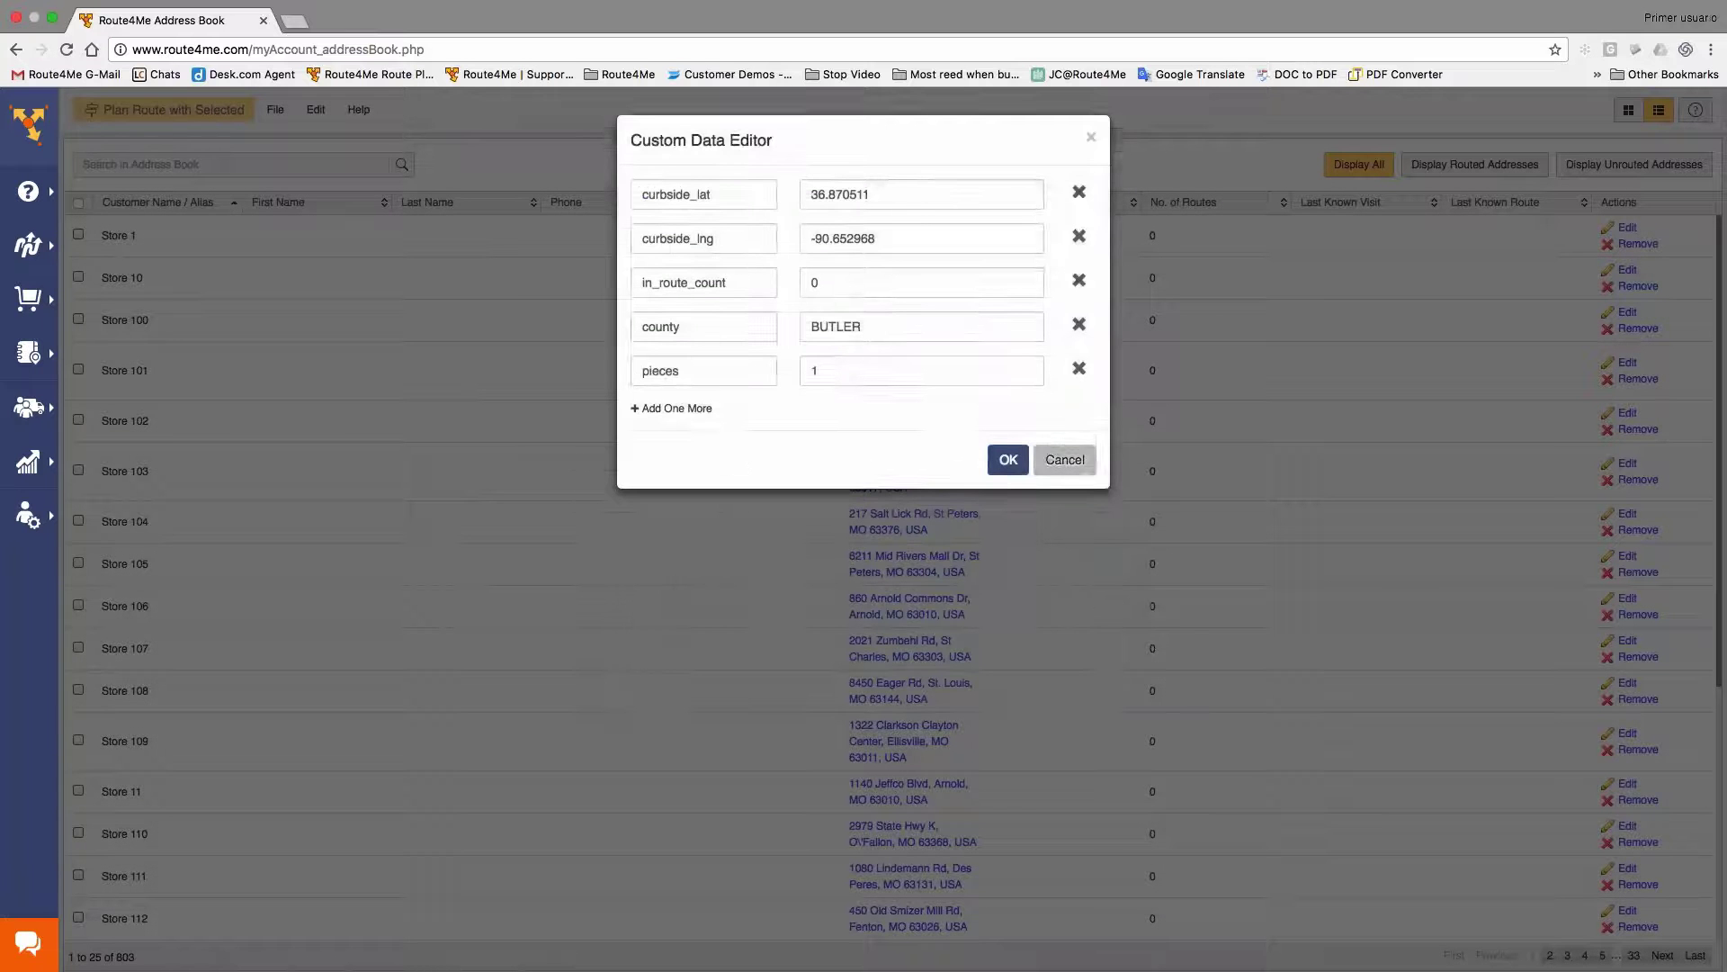
click(1008, 448)
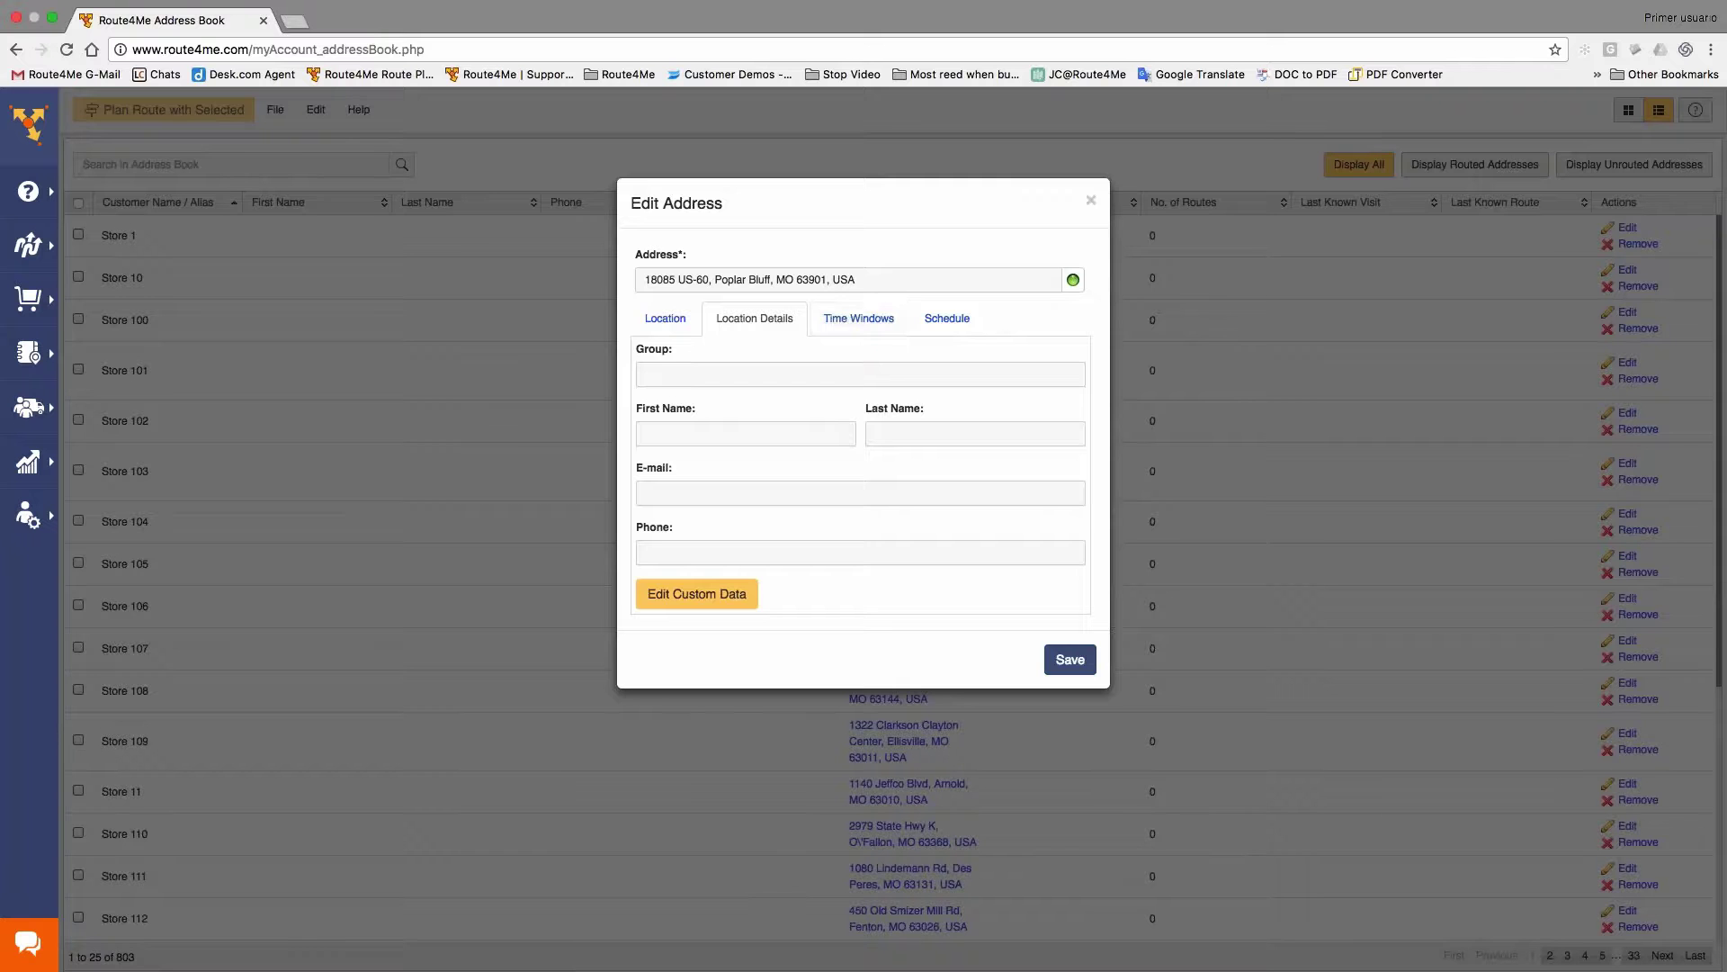
click(1091, 204)
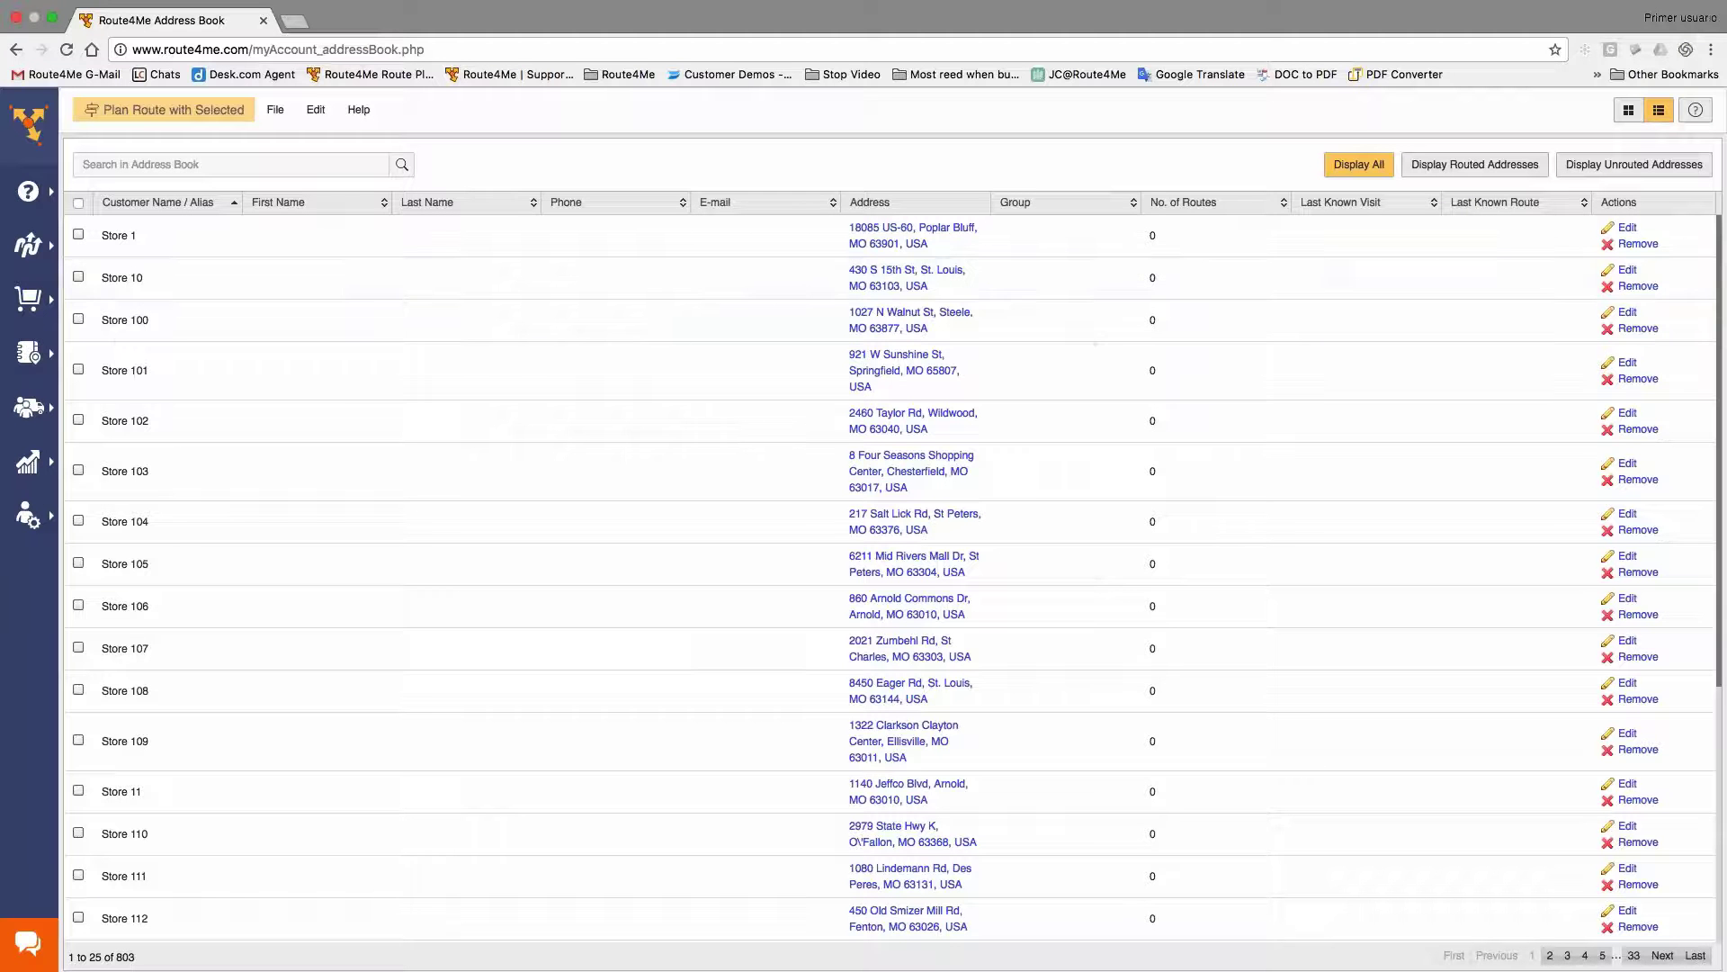
mouse_move(125, 320)
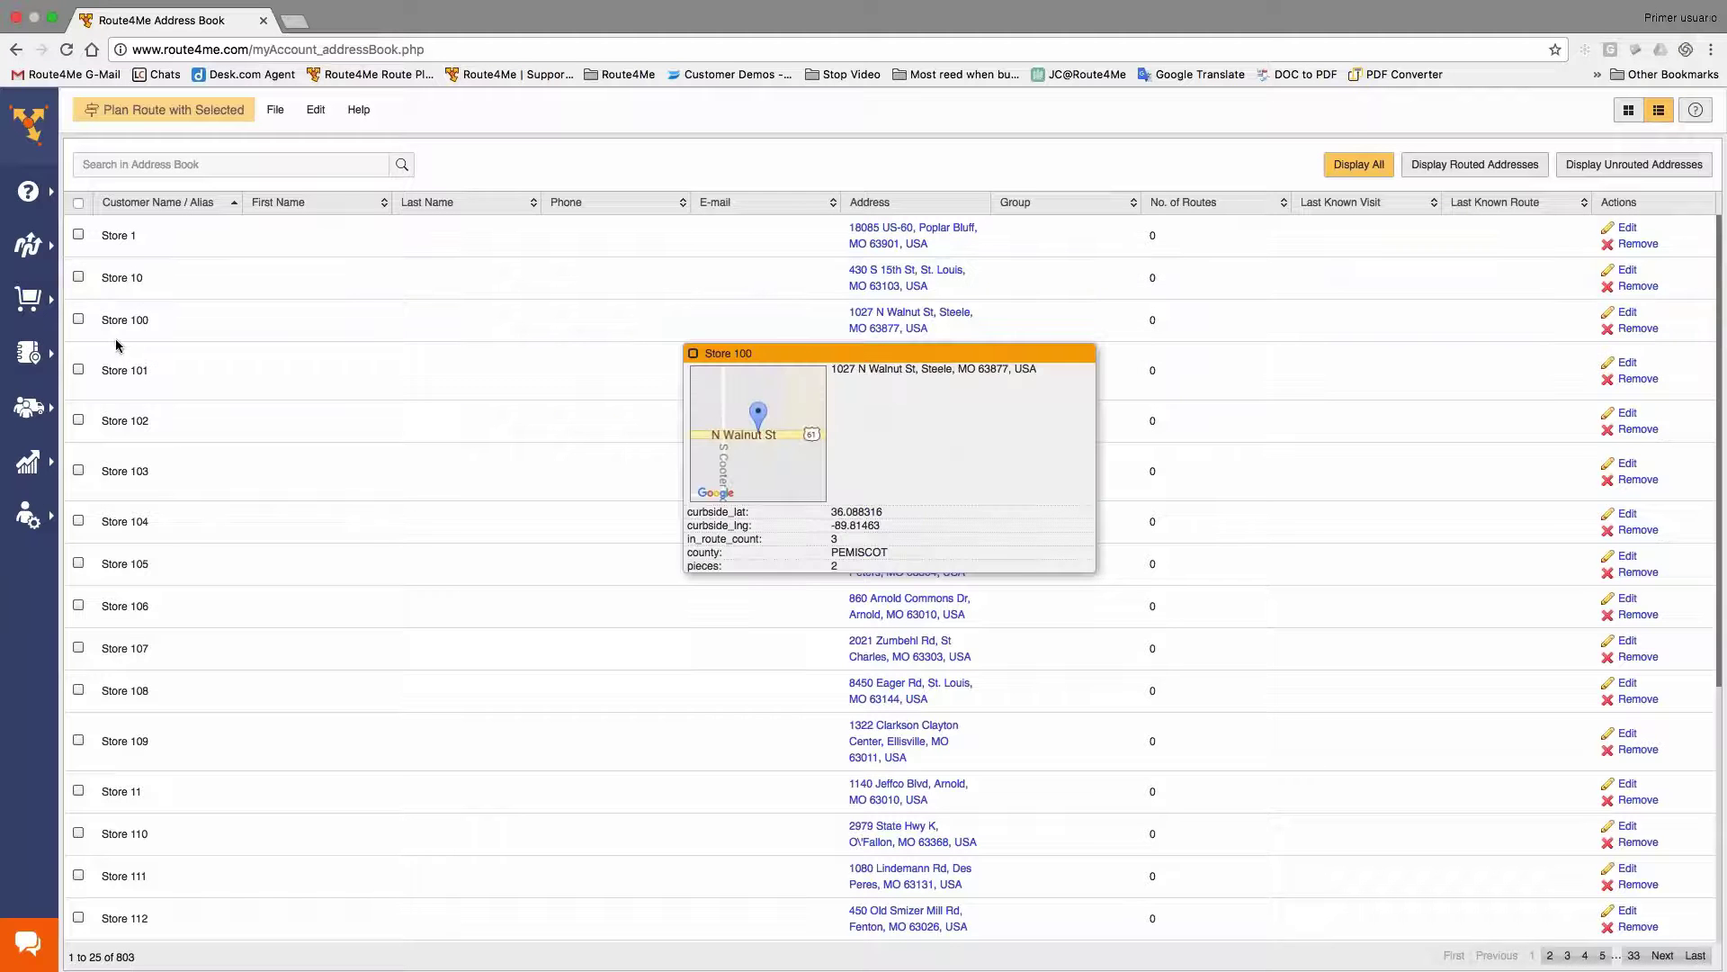
Search the address book for 'store 226', briefly toggling Store 164, and select Store 226
click(152, 169)
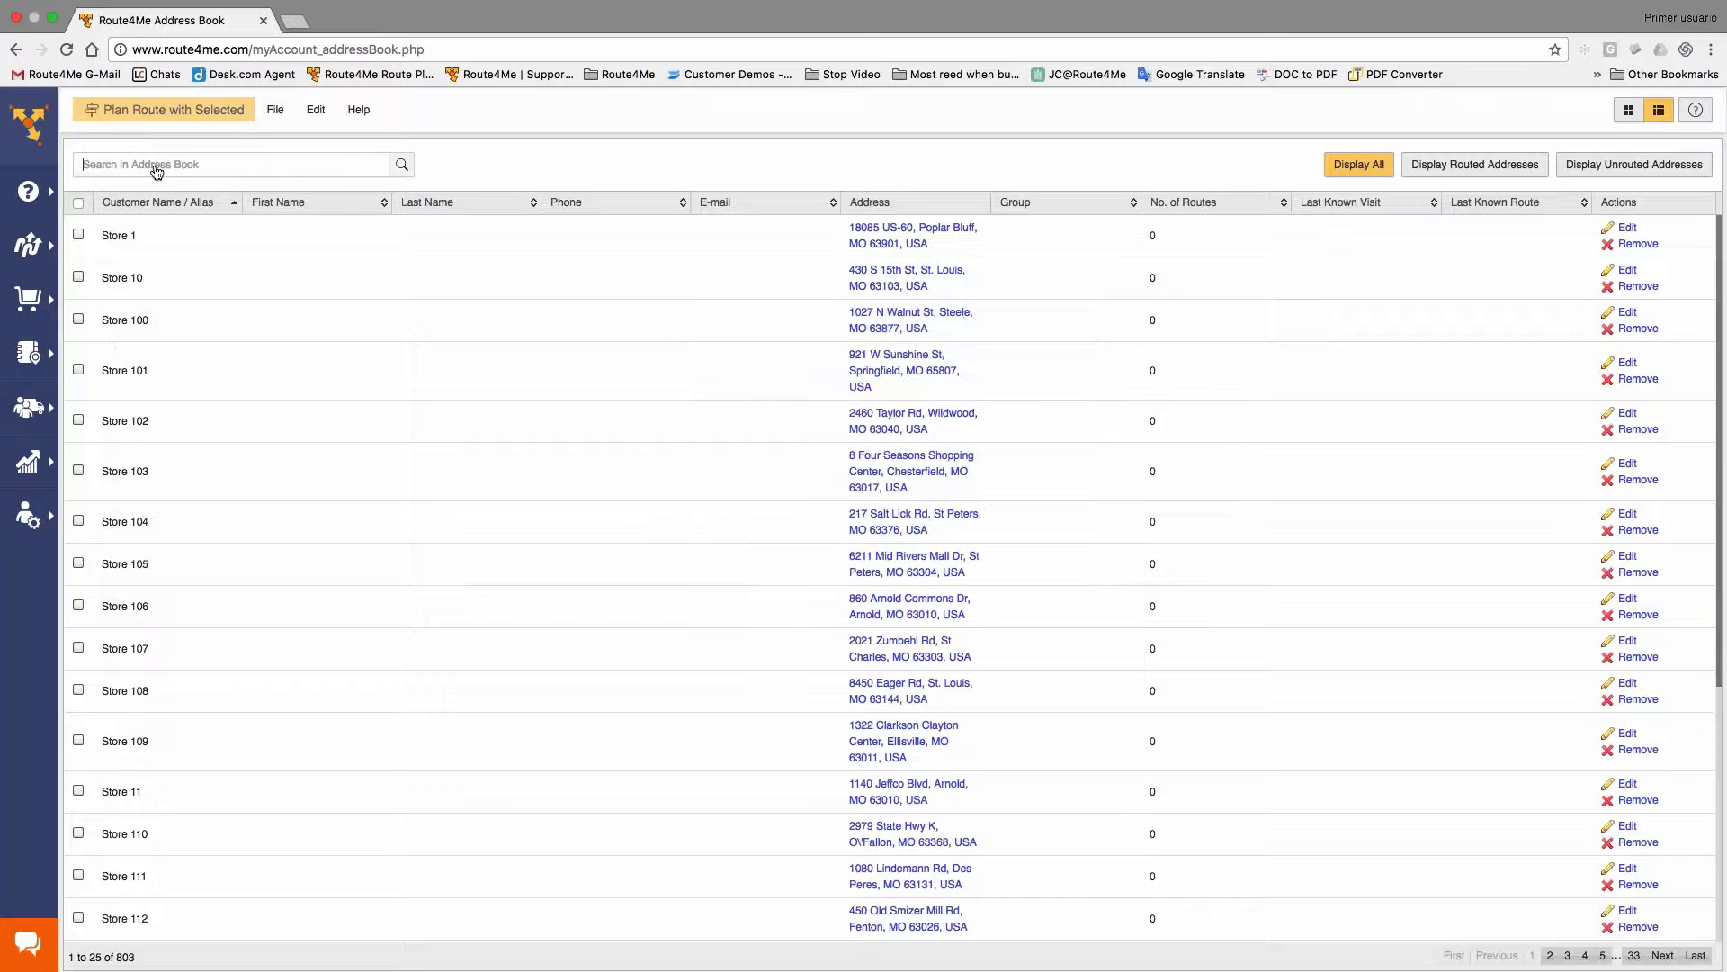
text(store 1)
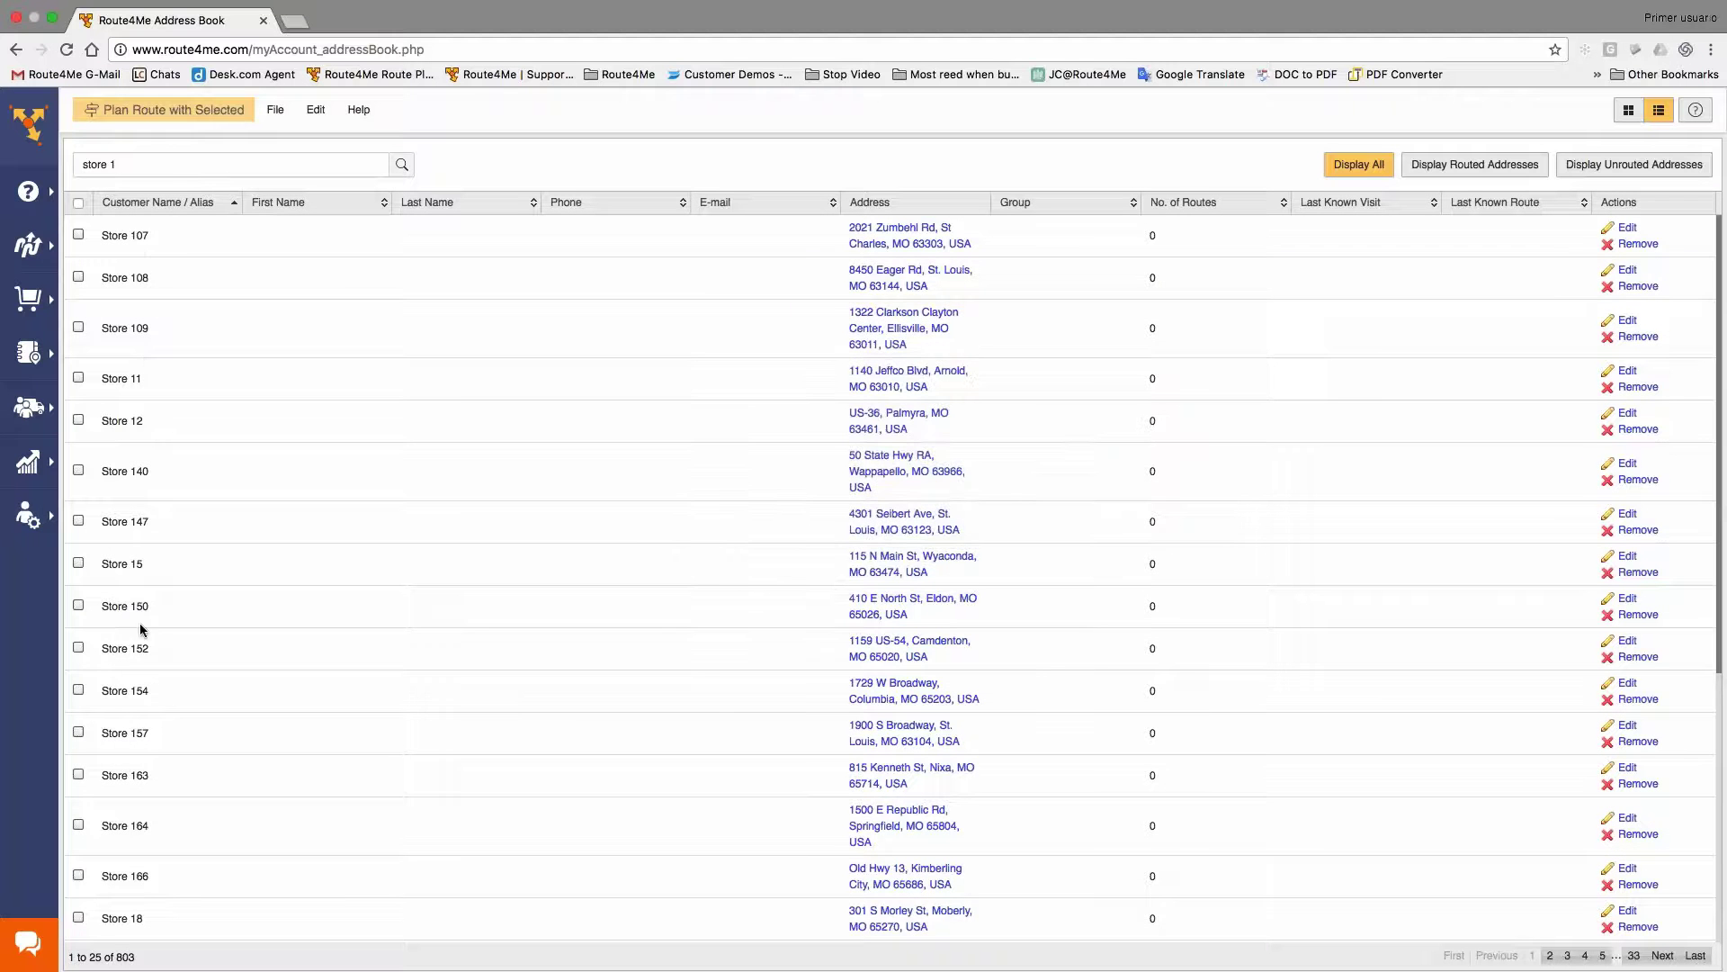
double_click(139, 826)
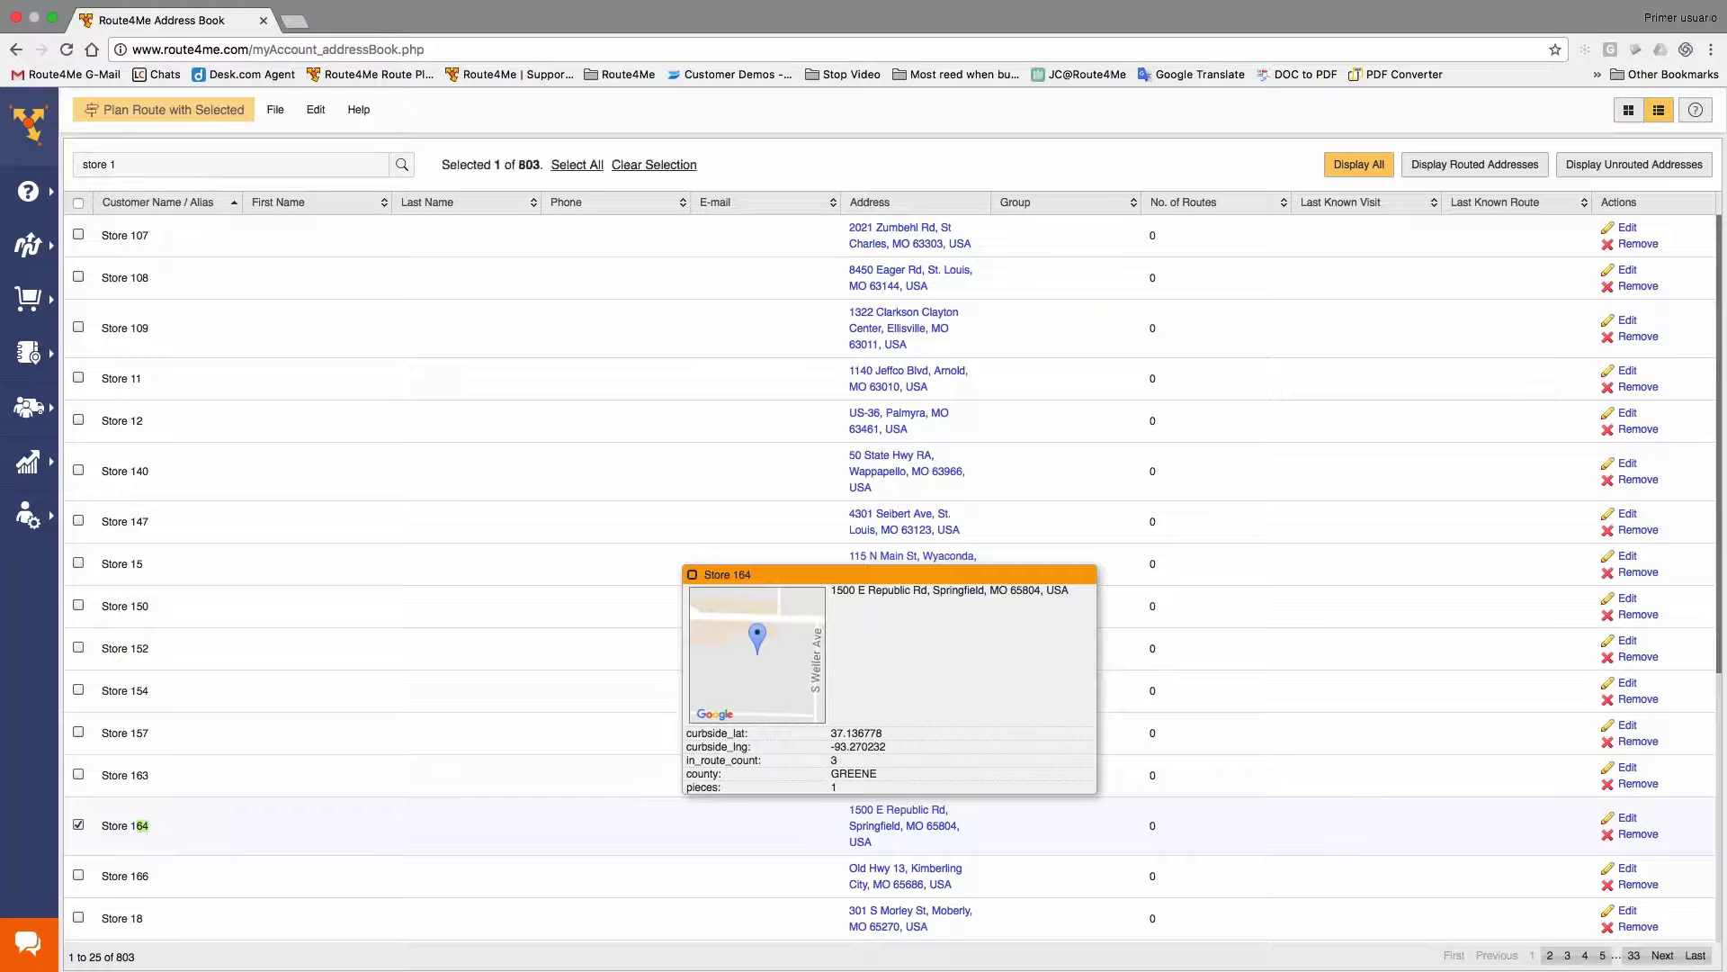
click(140, 826)
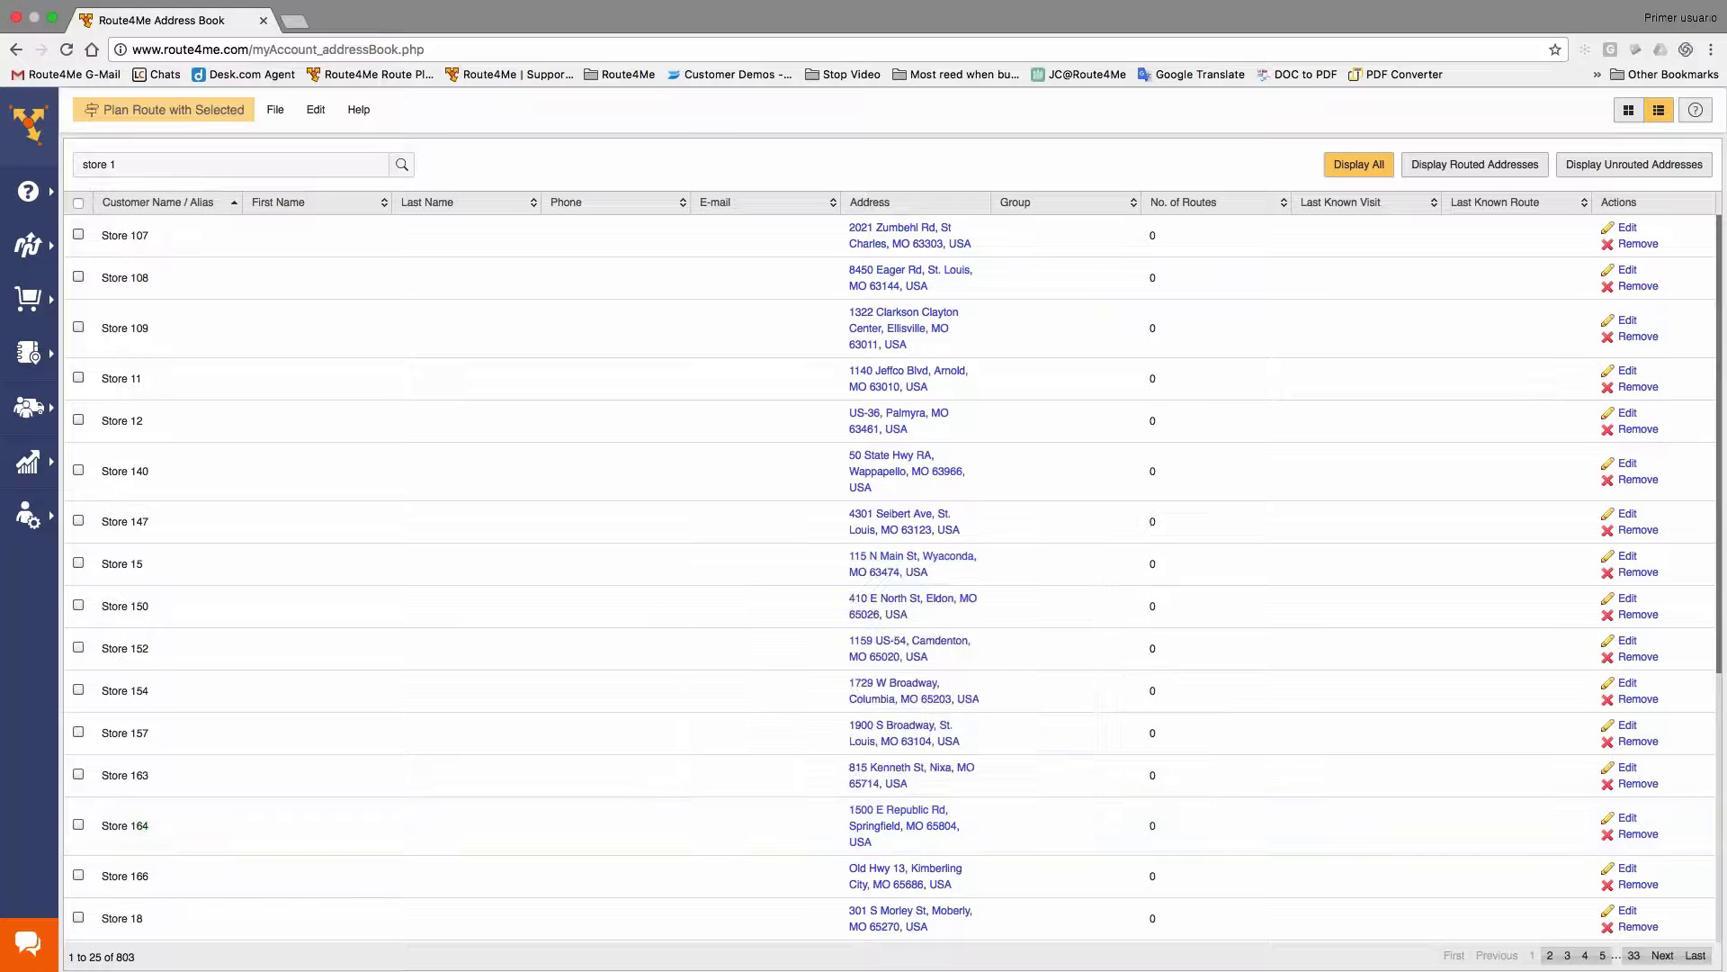
text(00)
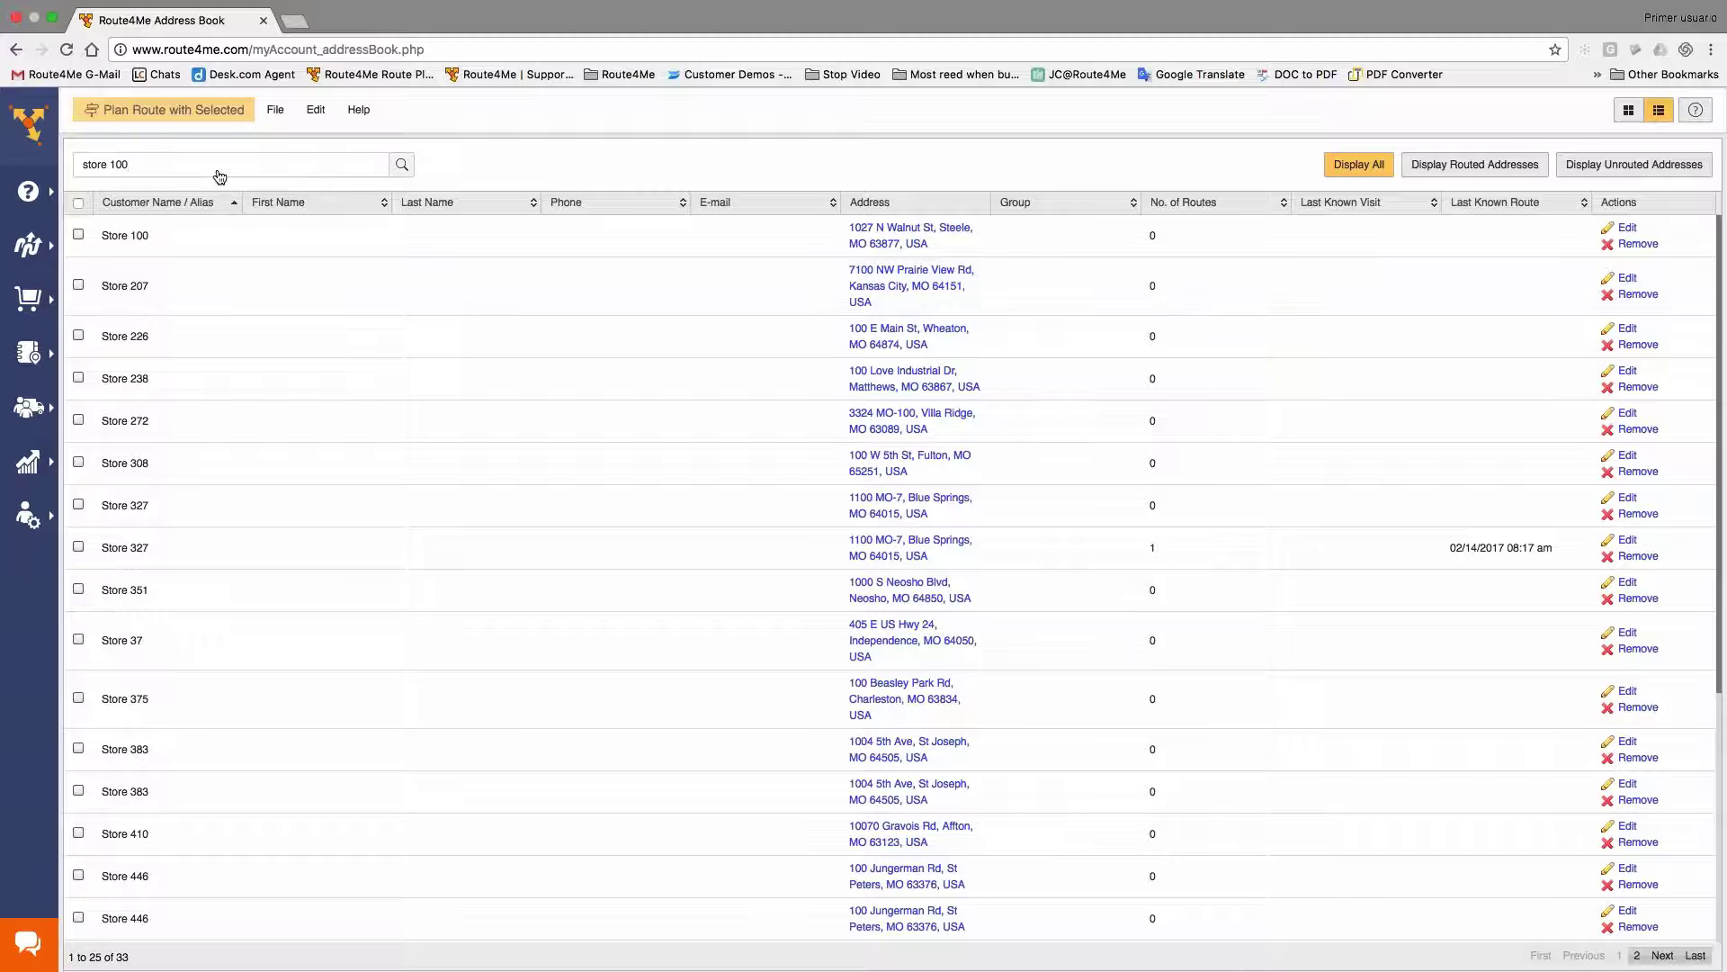
key(BackSpace)
key(BackSpace)
key(BackSpace)
text(226)
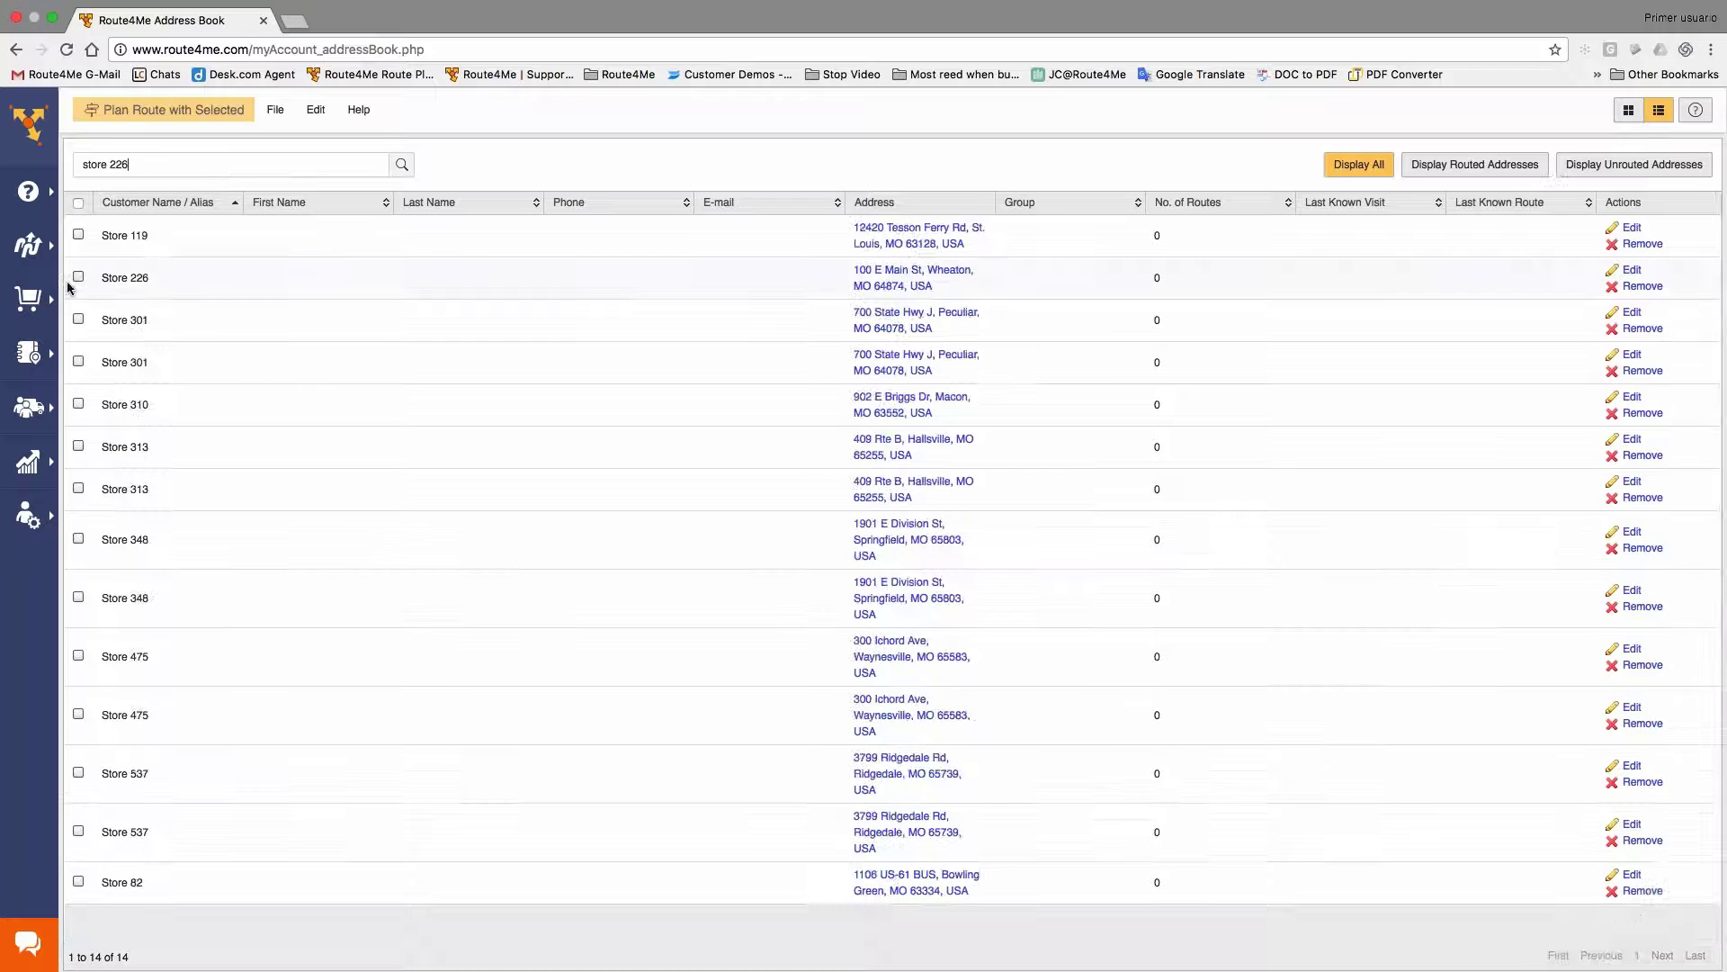
click(77, 278)
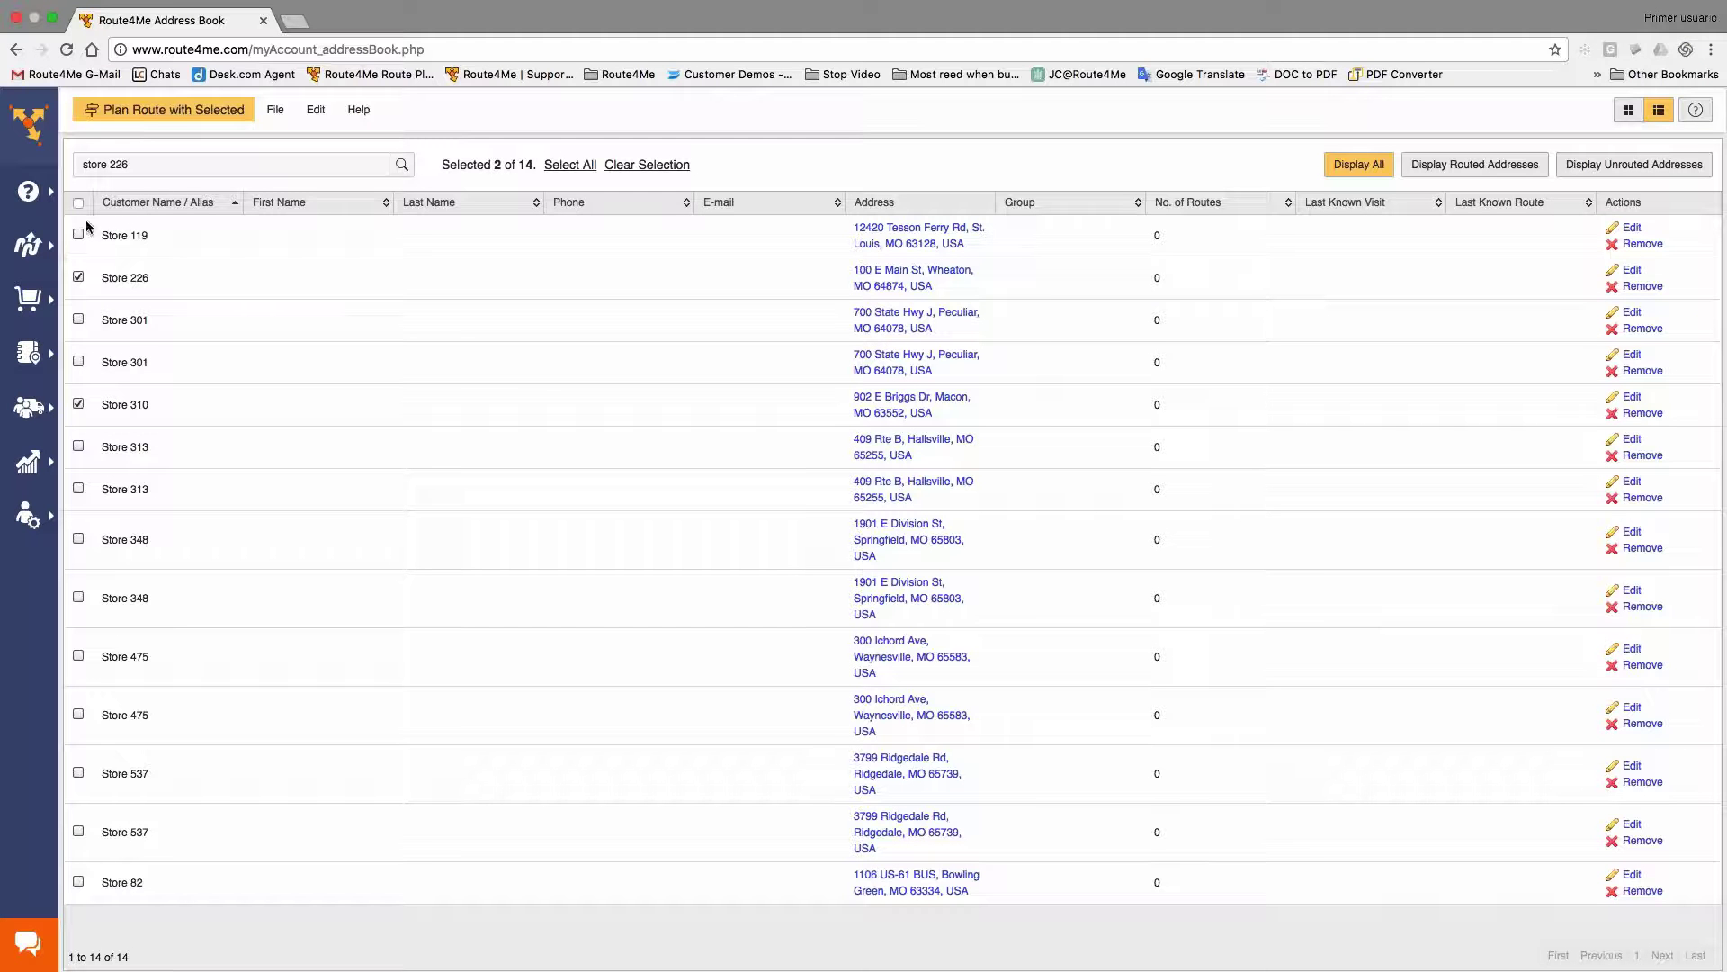
Select all 14 matching stores and clear the search to show the full 803-address book
click(79, 202)
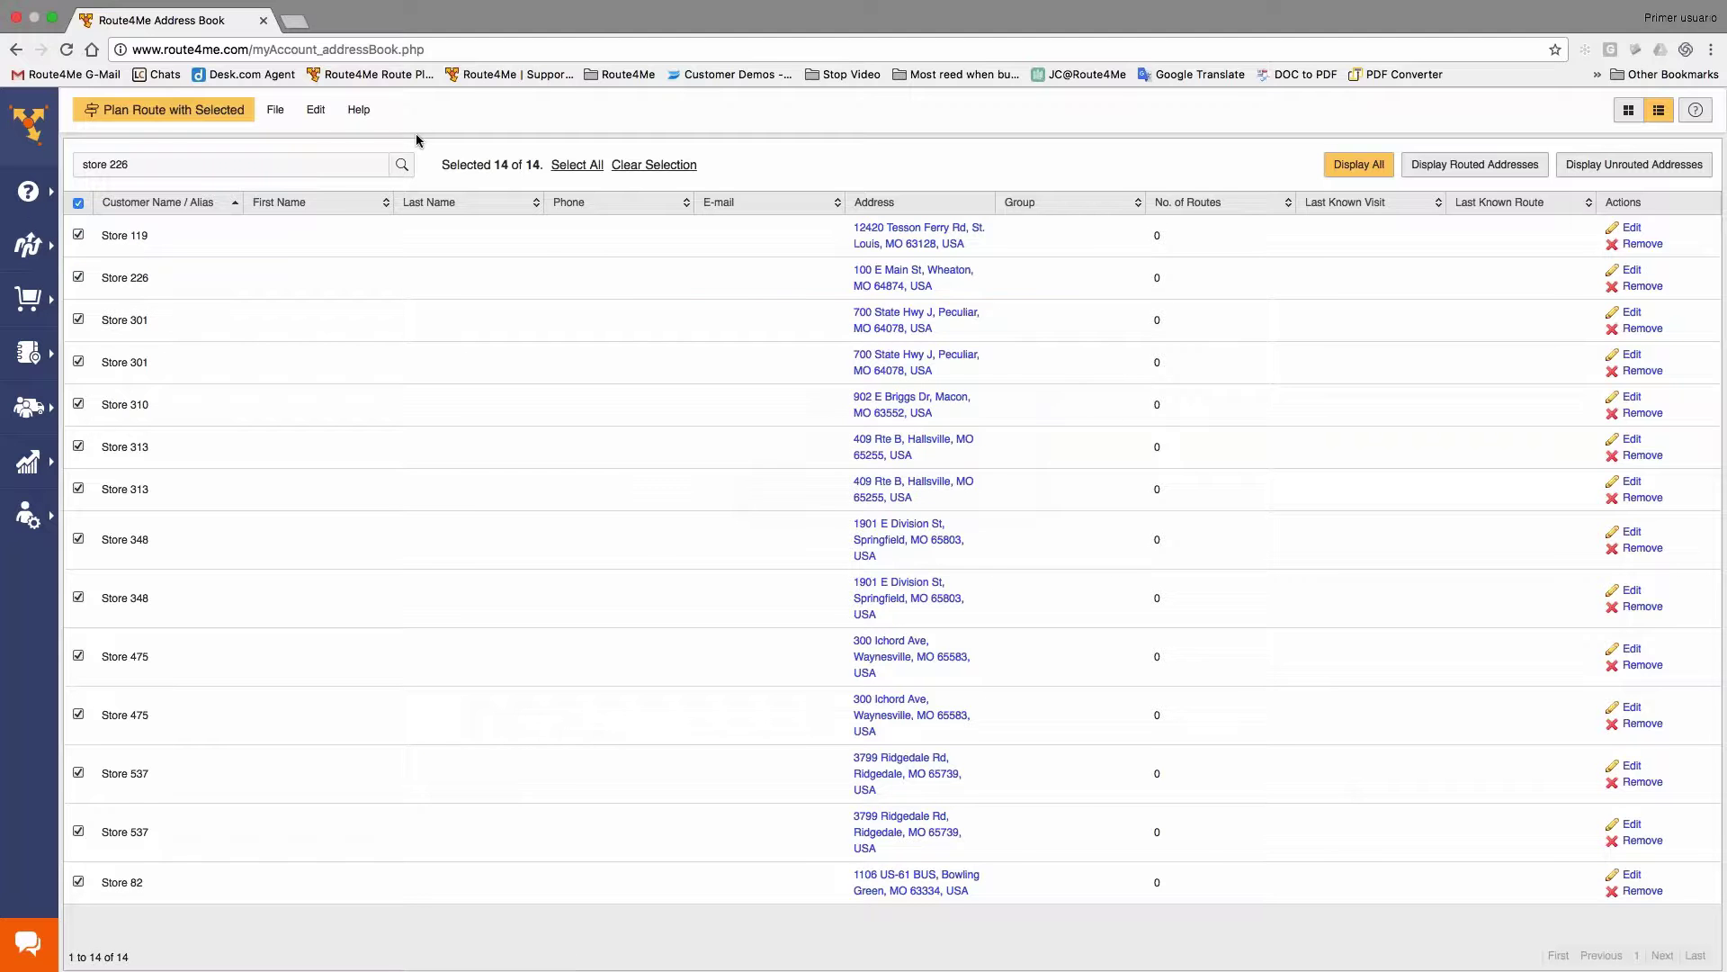
drag(443, 163, 494, 163)
click(288, 170)
key(BackSpace)
key(BackSpace)
key(BackSpace)
key(BackSpace)
key(BackSpace)
key(BackSpace)
key(BackSpace)
key(BackSpace)
key(BackSpace)
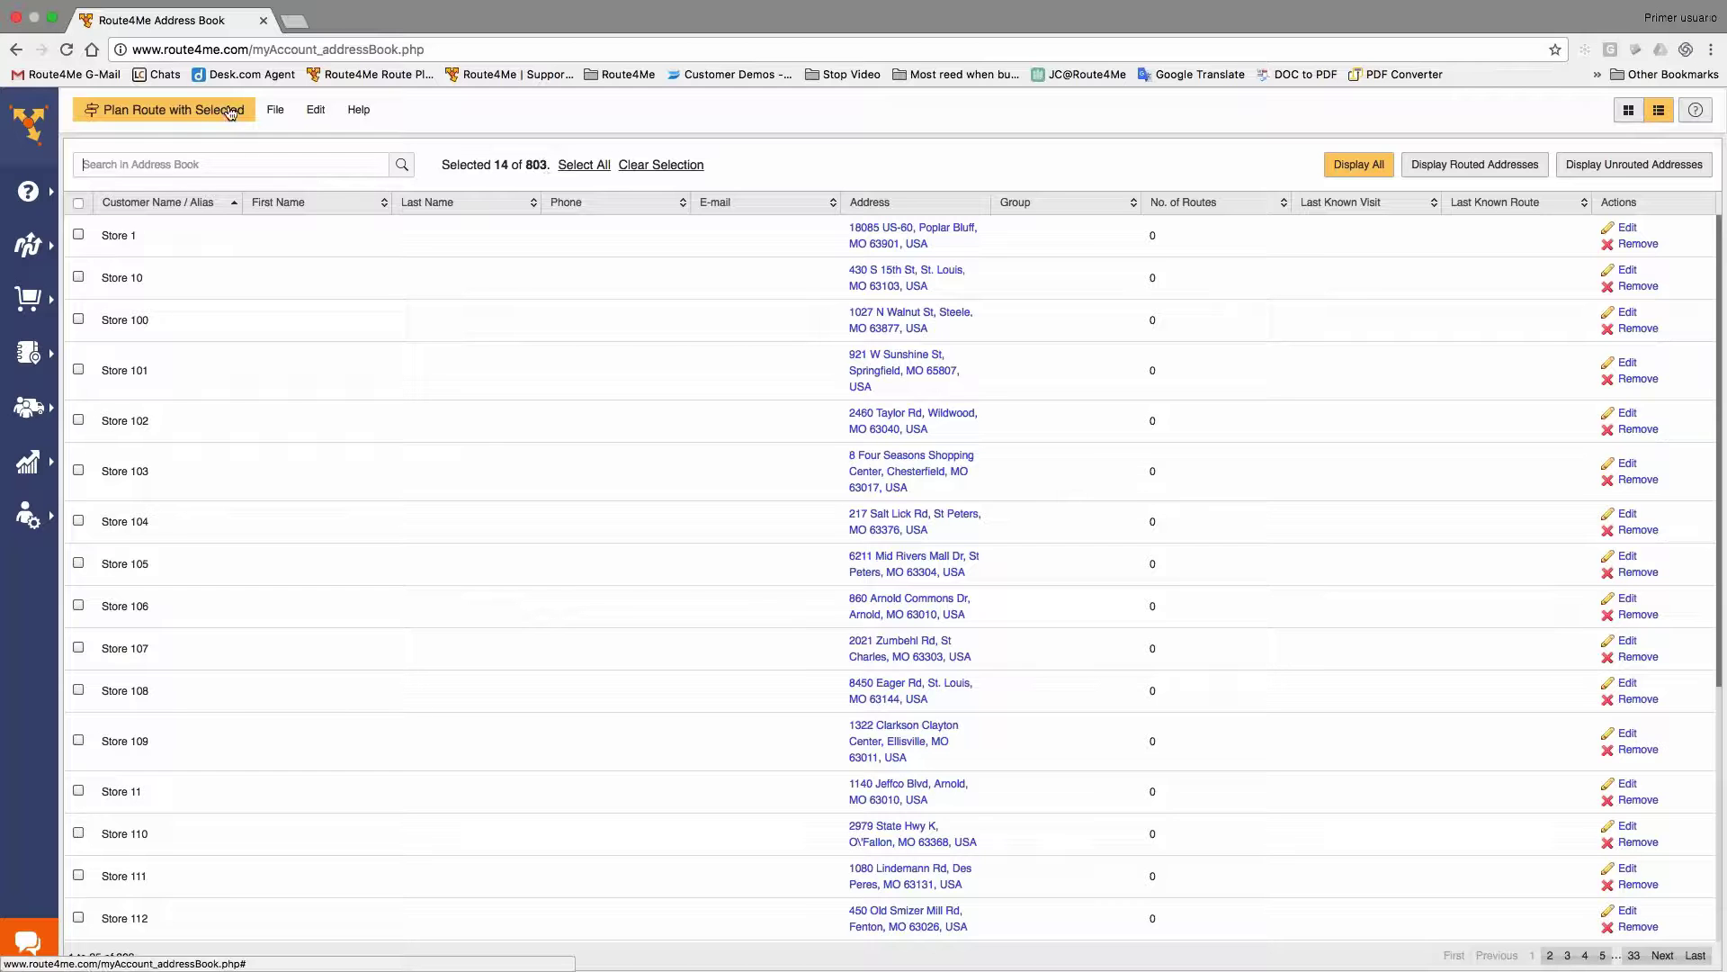
Plan a route from the 14 selected stores, departing from Store 119's address
click(203, 117)
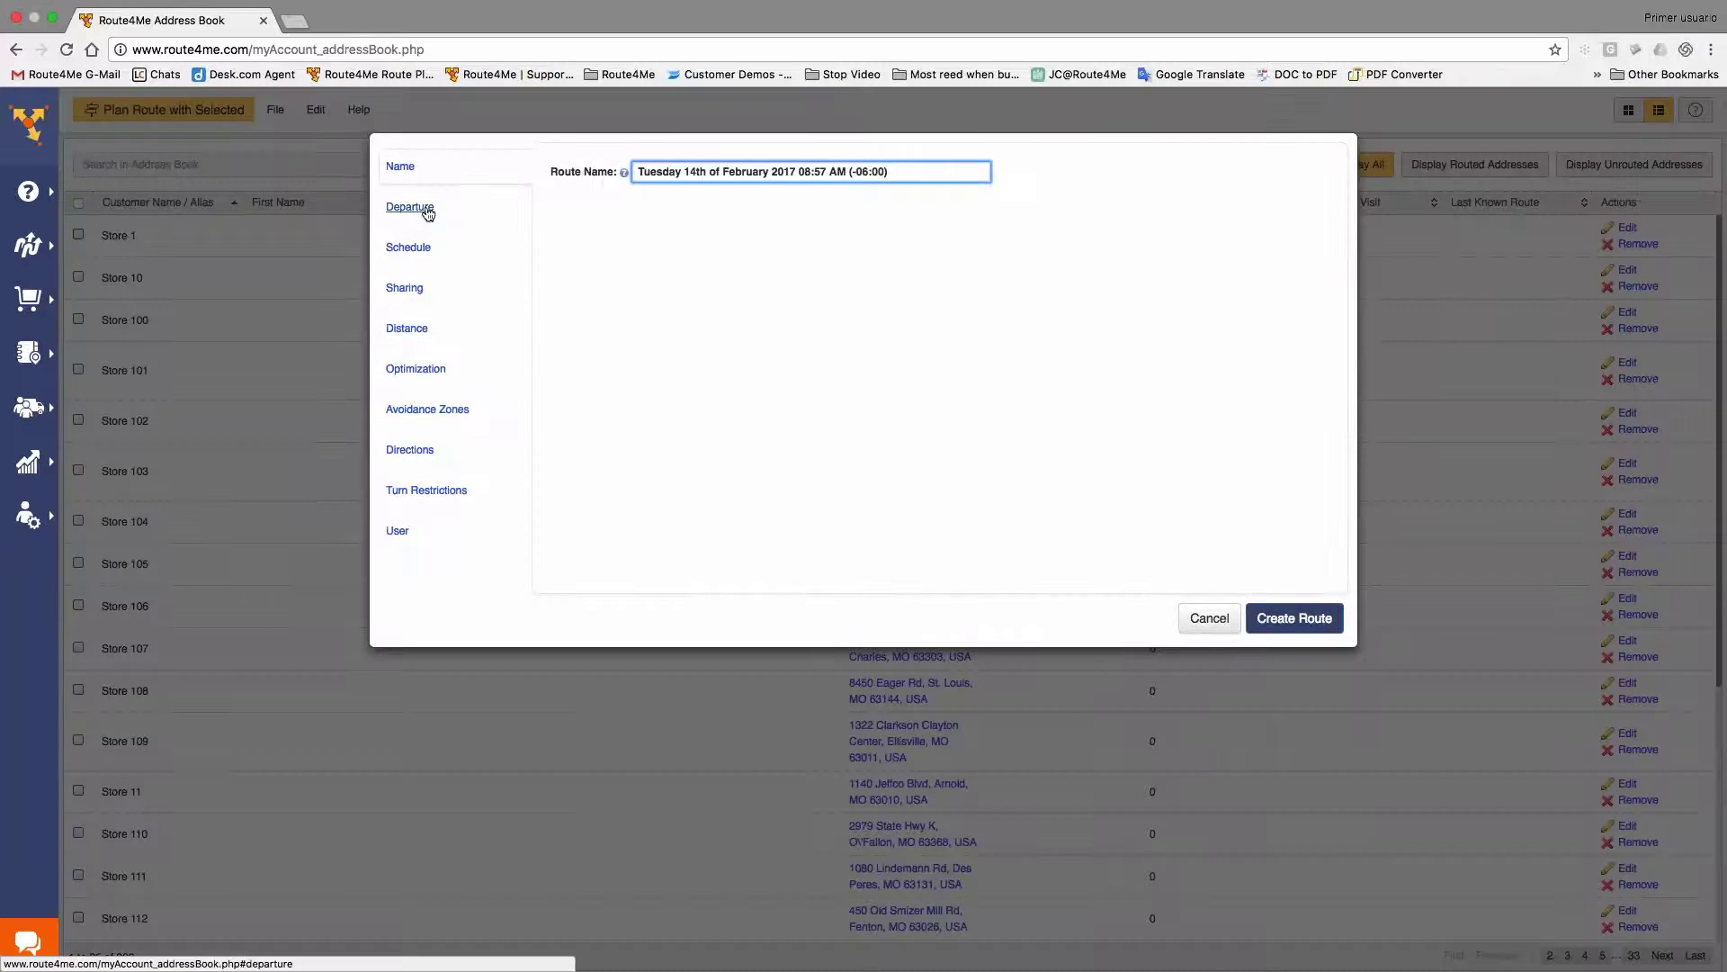
click(410, 207)
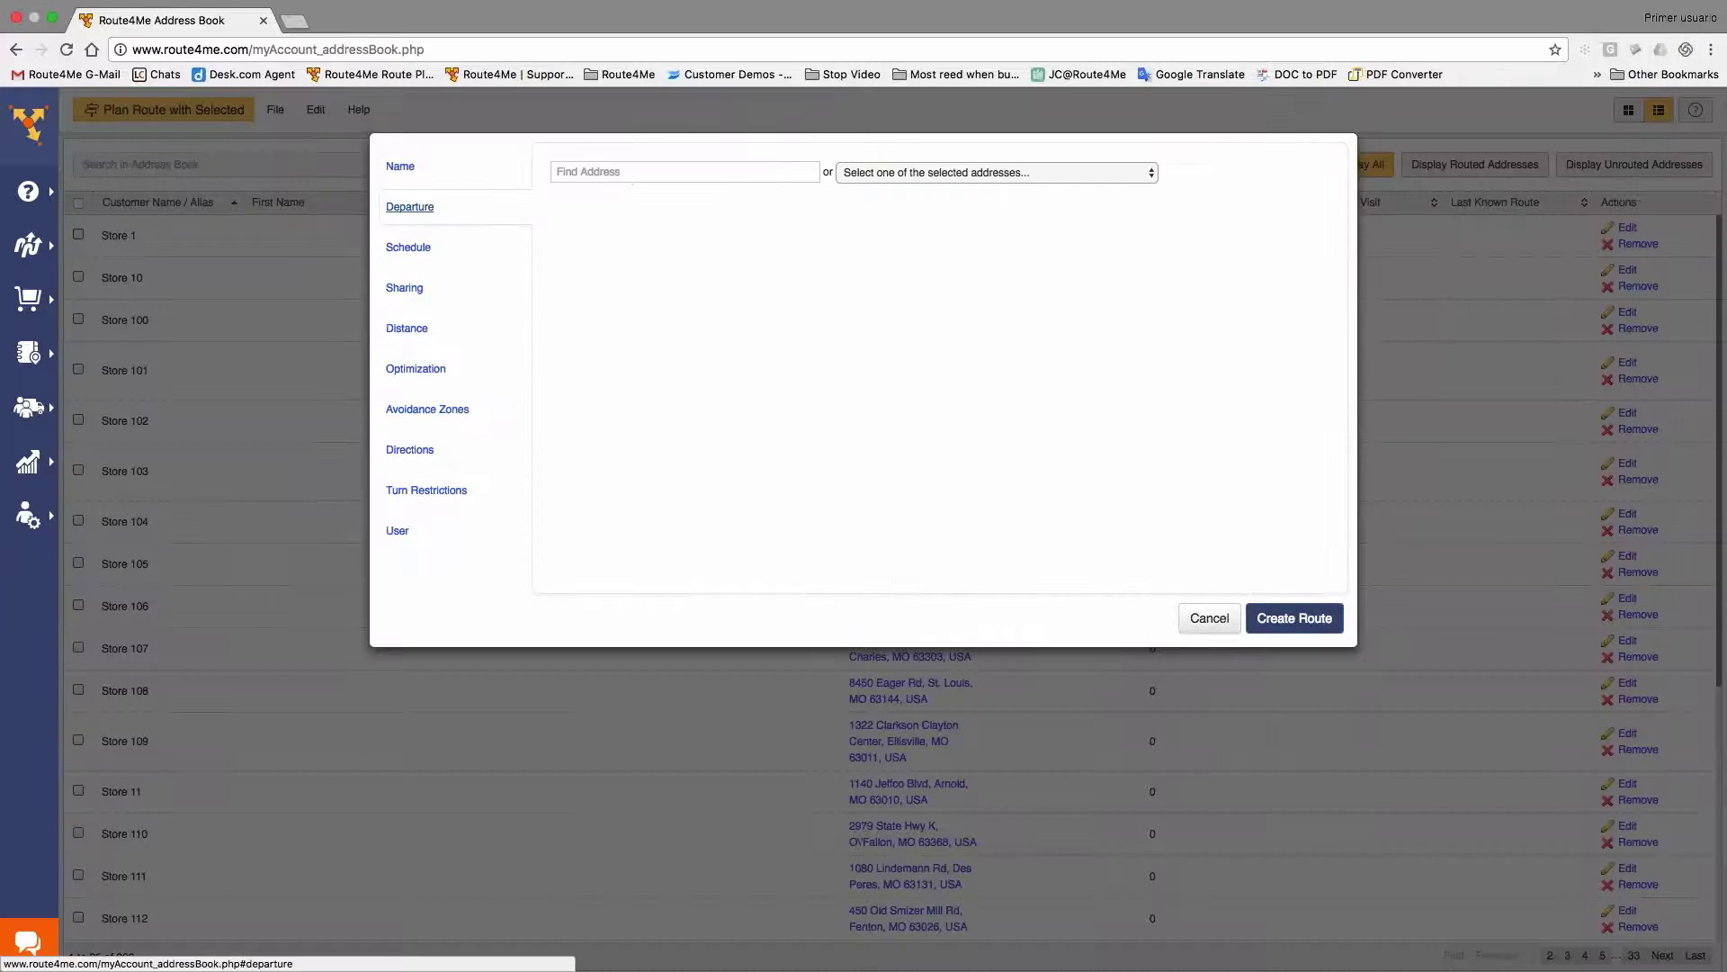
click(984, 175)
click(981, 189)
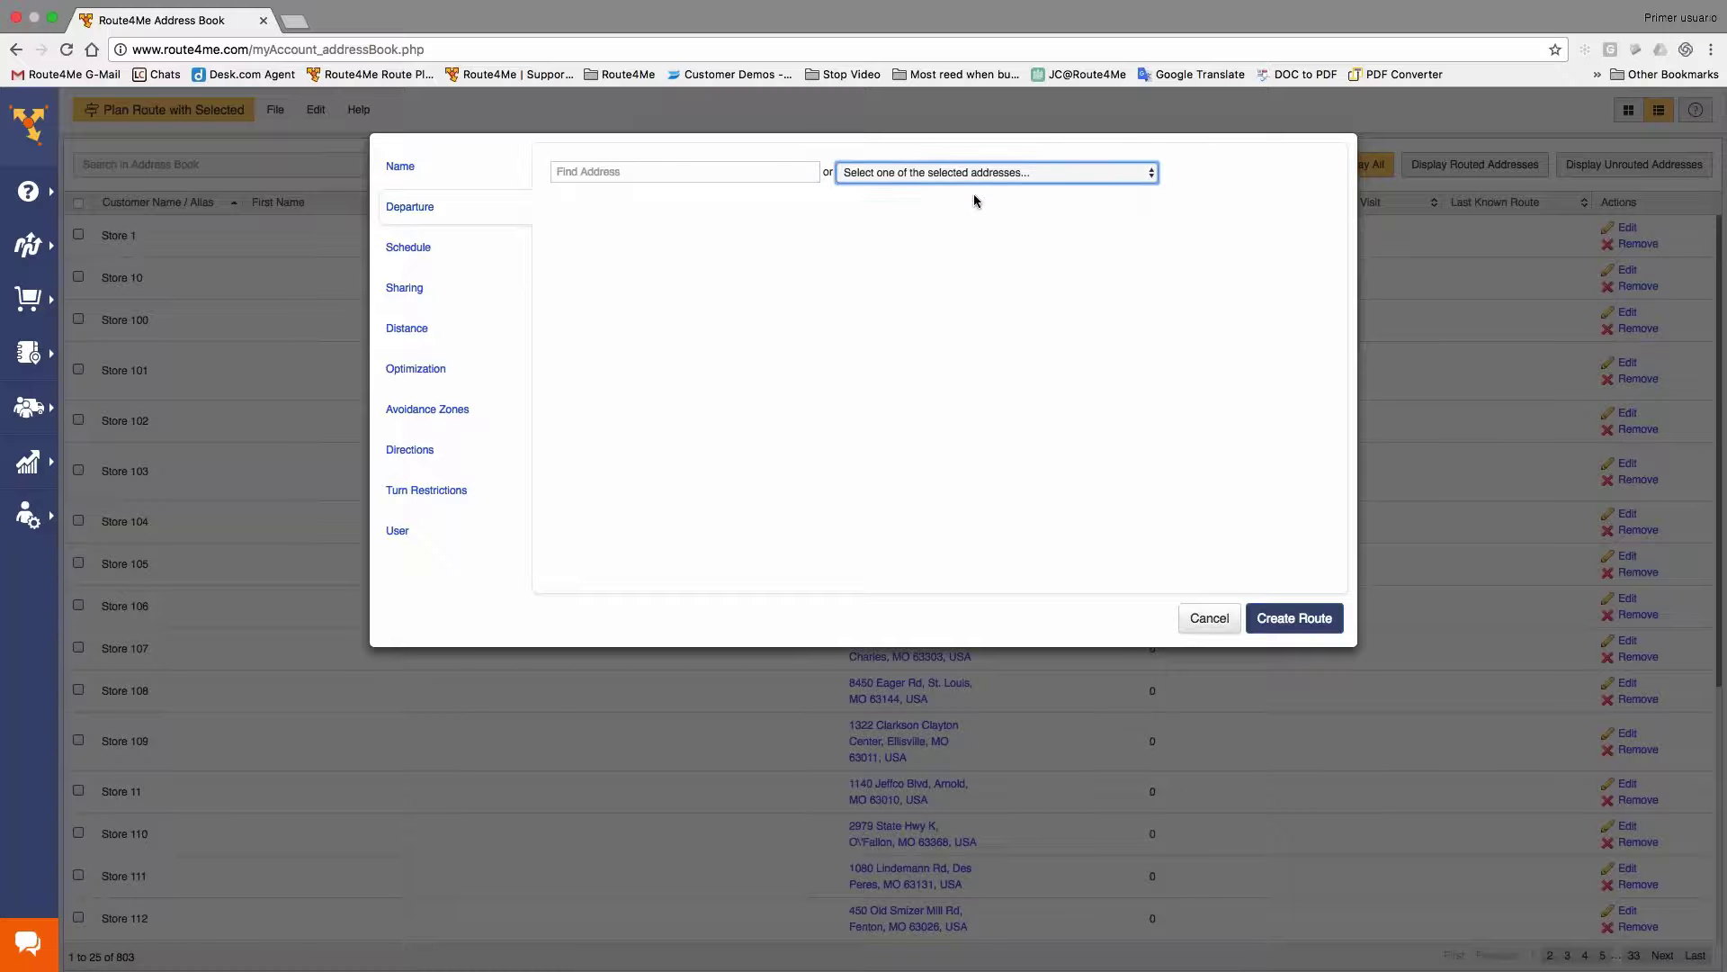
click(715, 172)
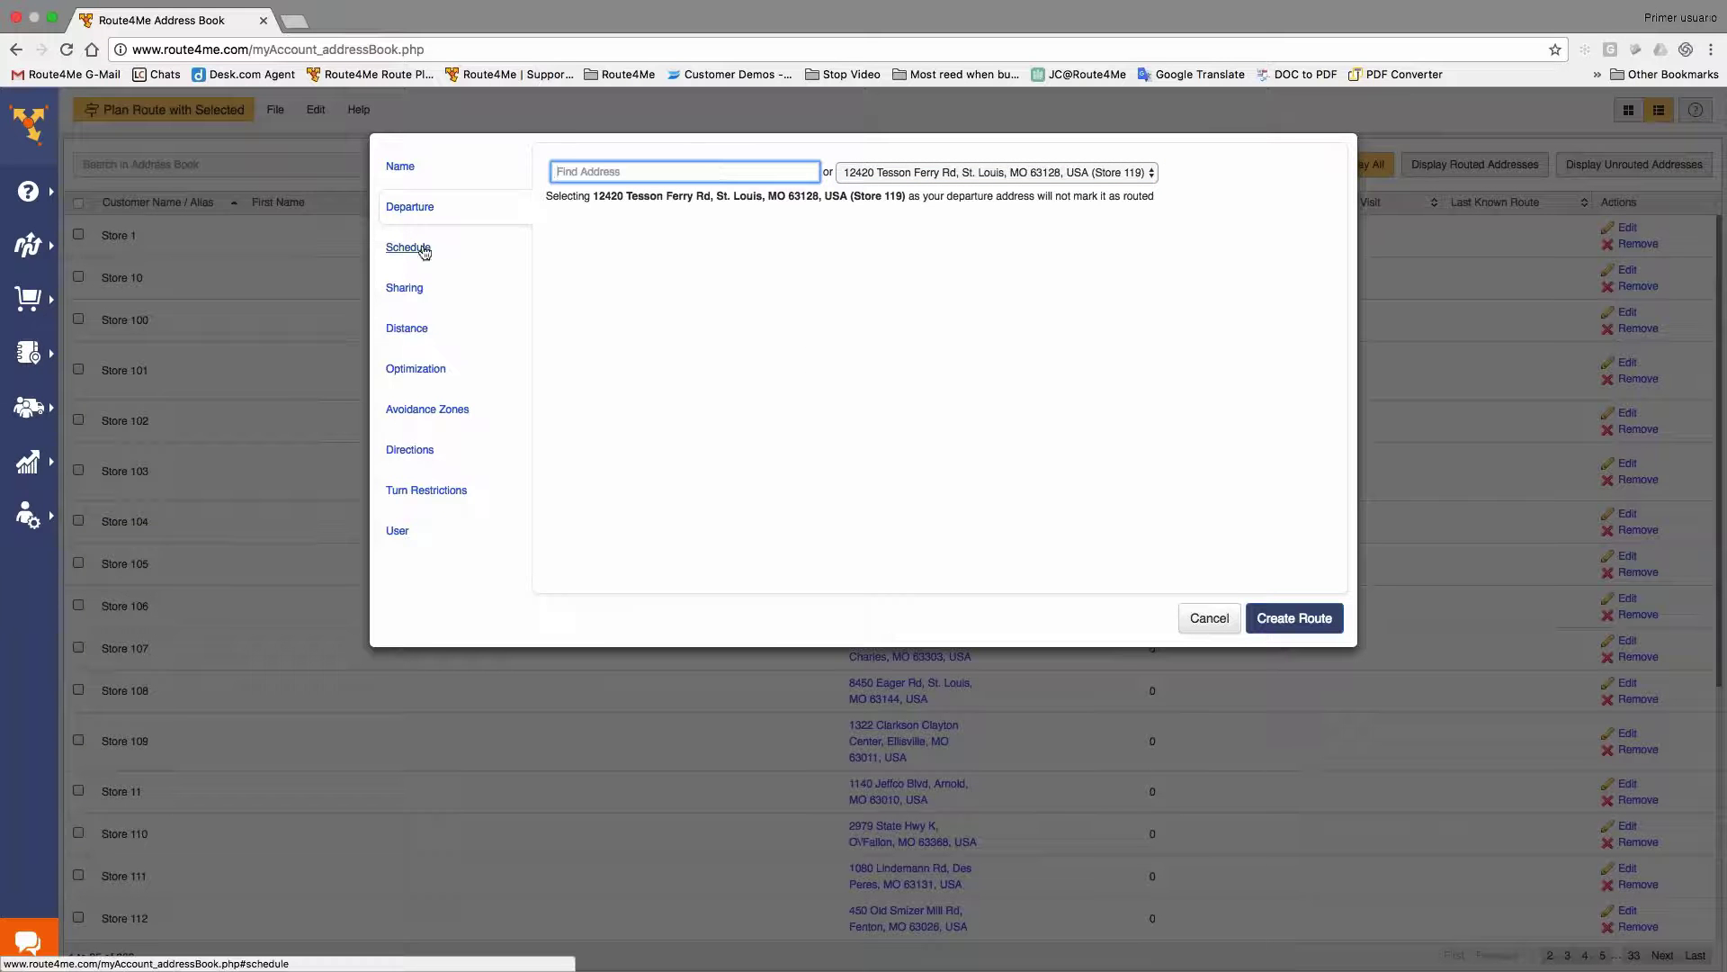
Set a Balanced Team Route with 2 parts and Roundtrip, then create the routes
click(421, 249)
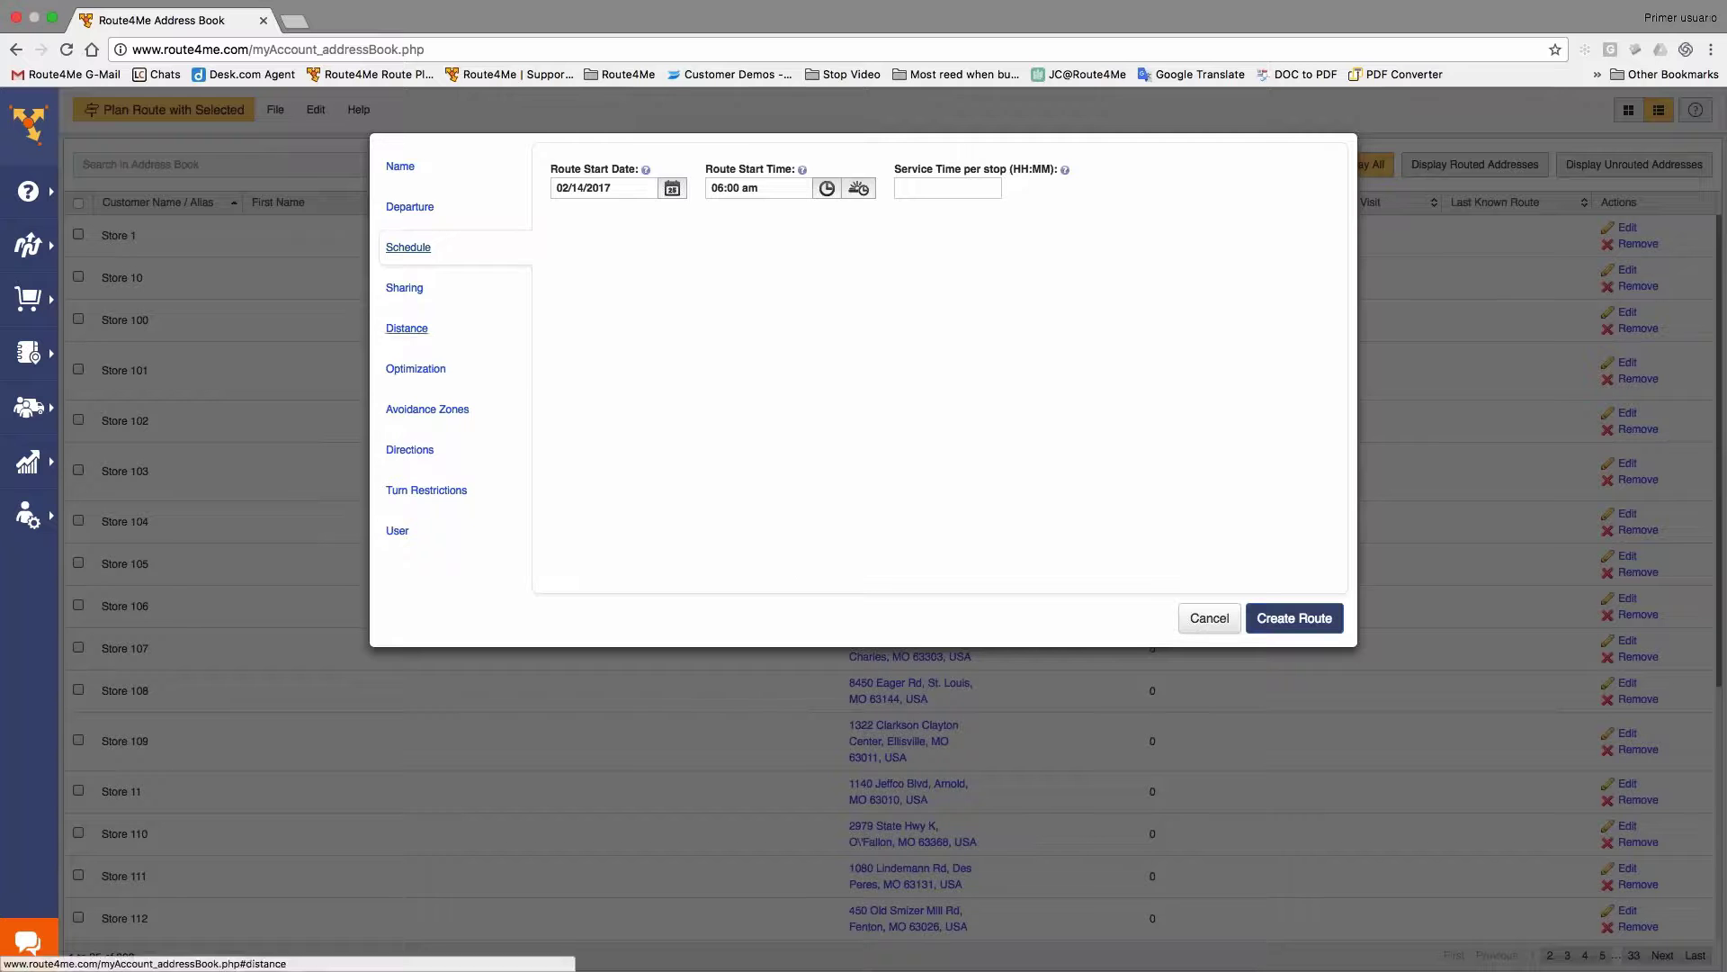
click(424, 368)
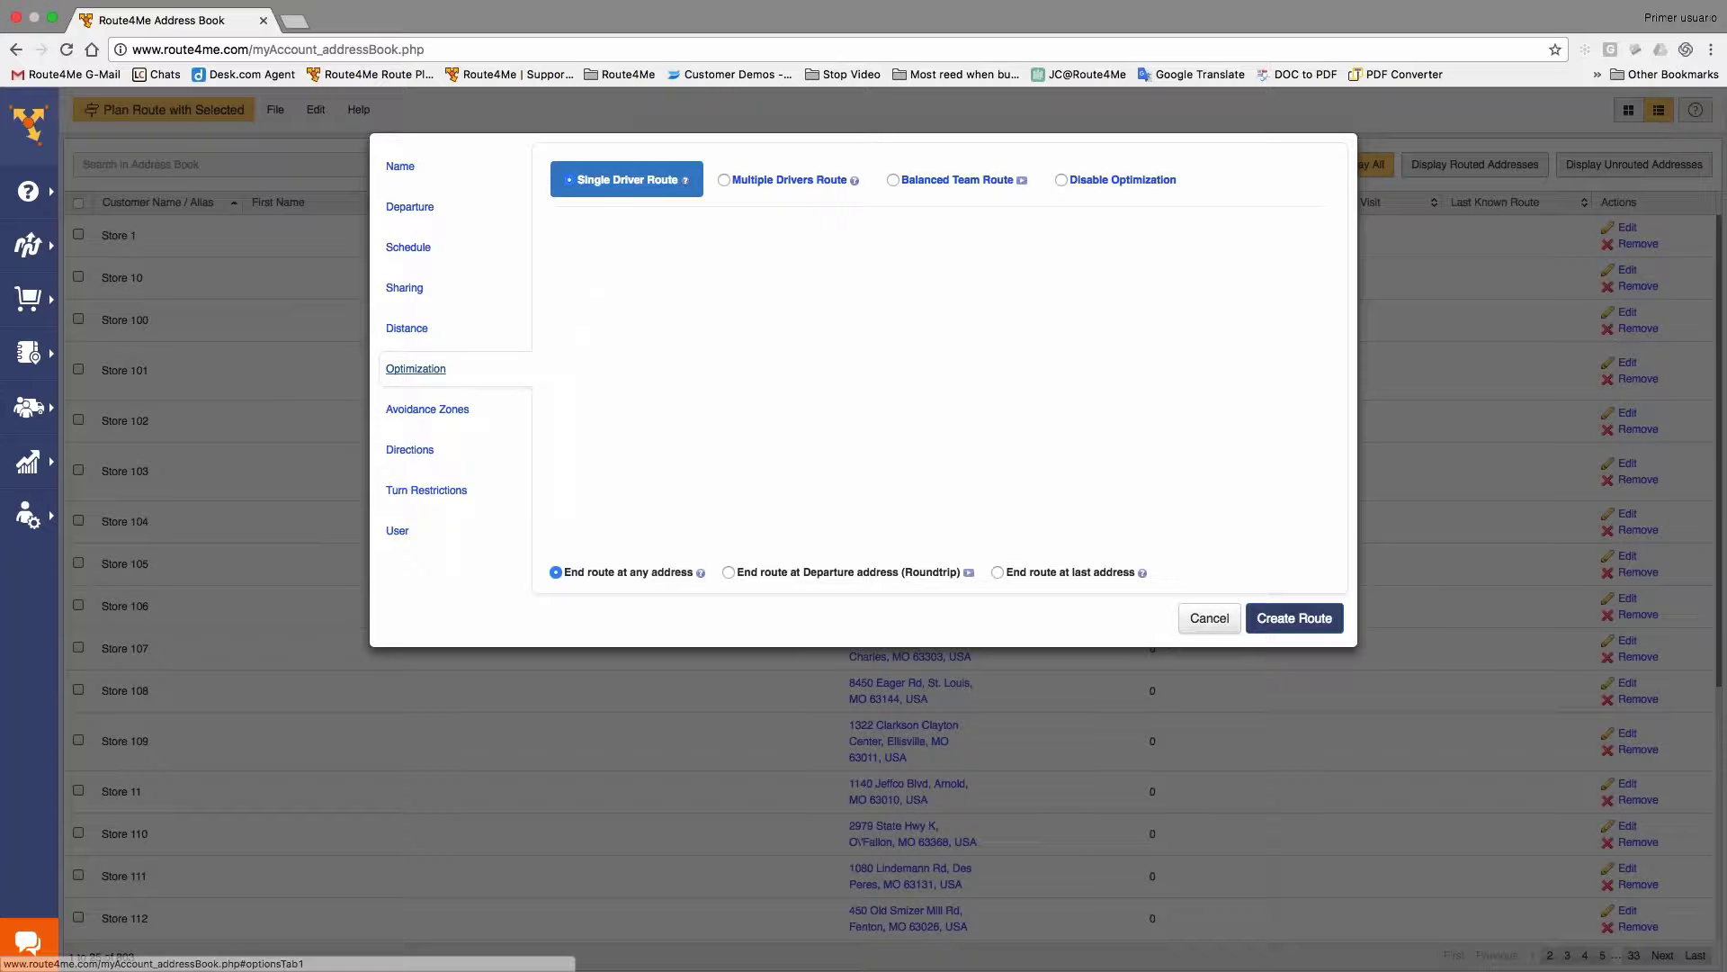
click(957, 179)
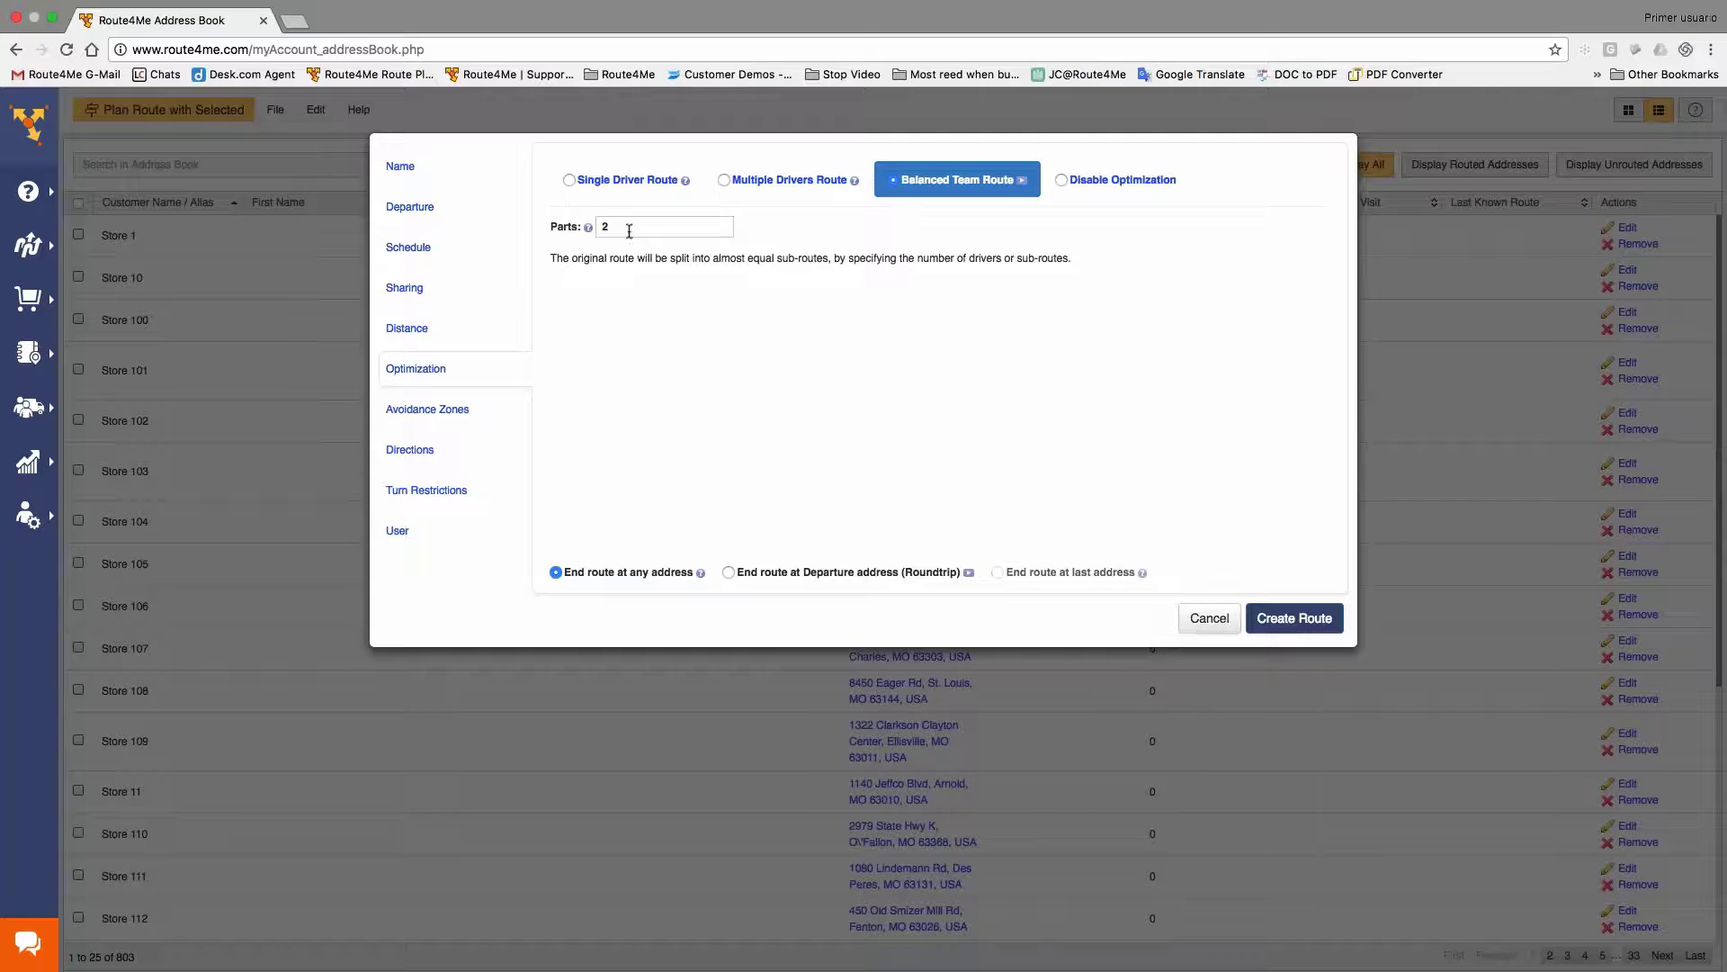
click(771, 578)
click(1293, 618)
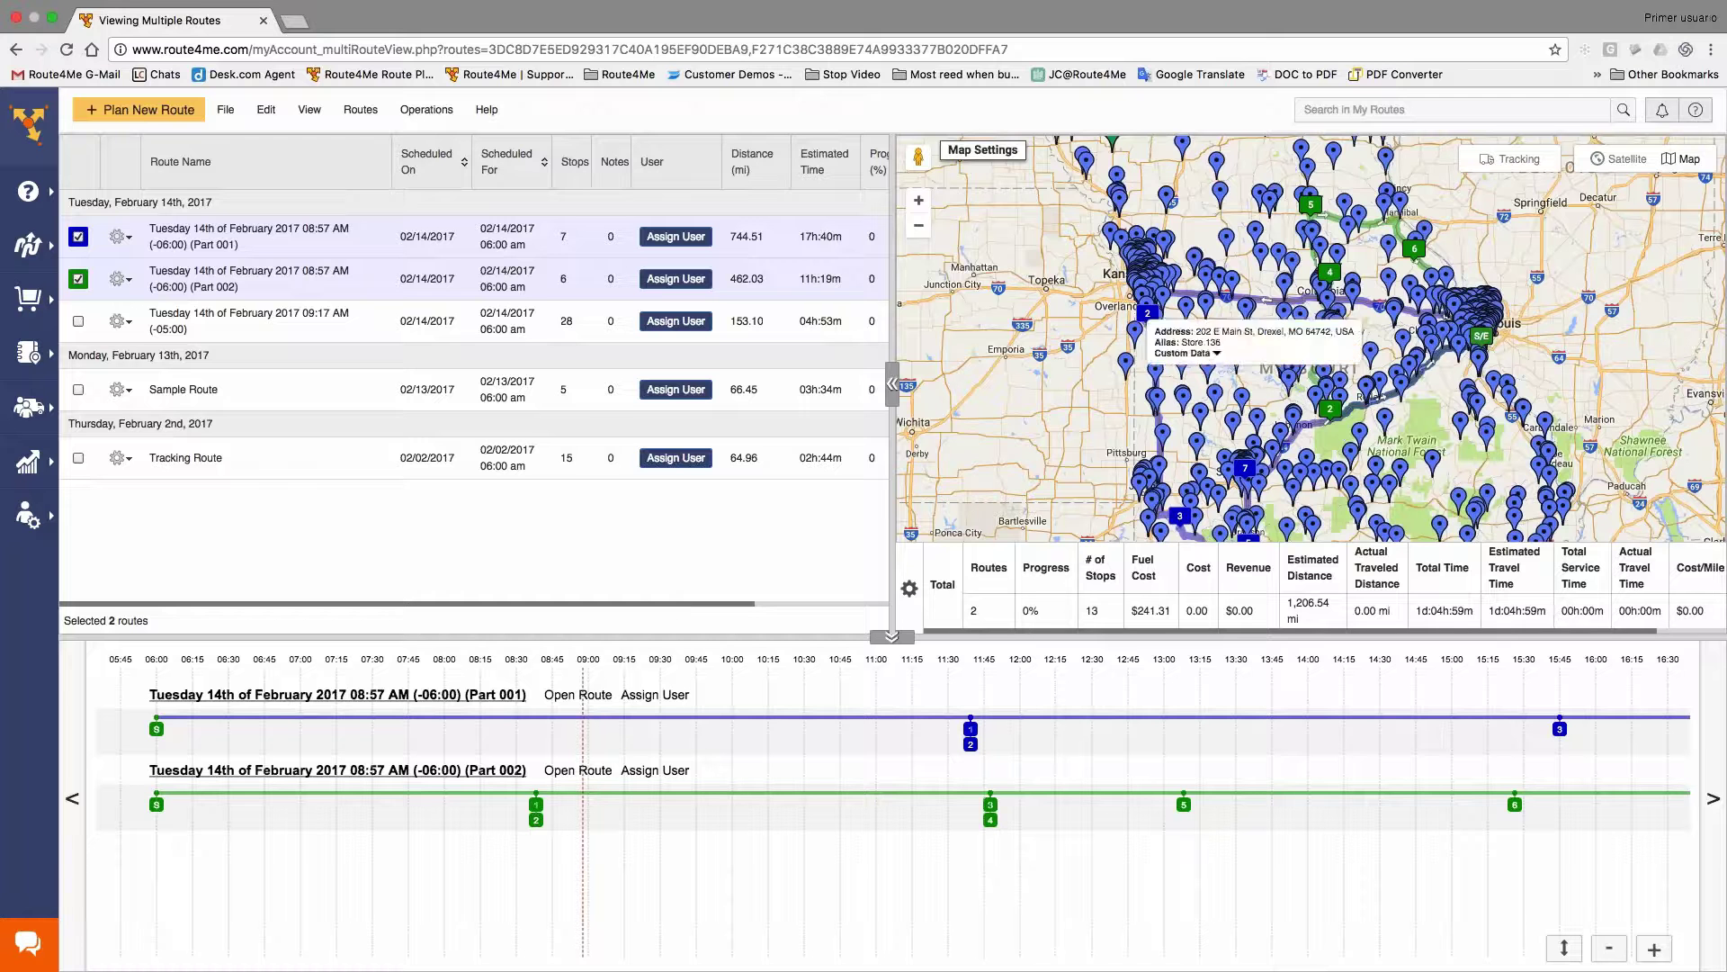
Uncheck Address Book in Map Settings and pan to center the two sub-routes
click(983, 150)
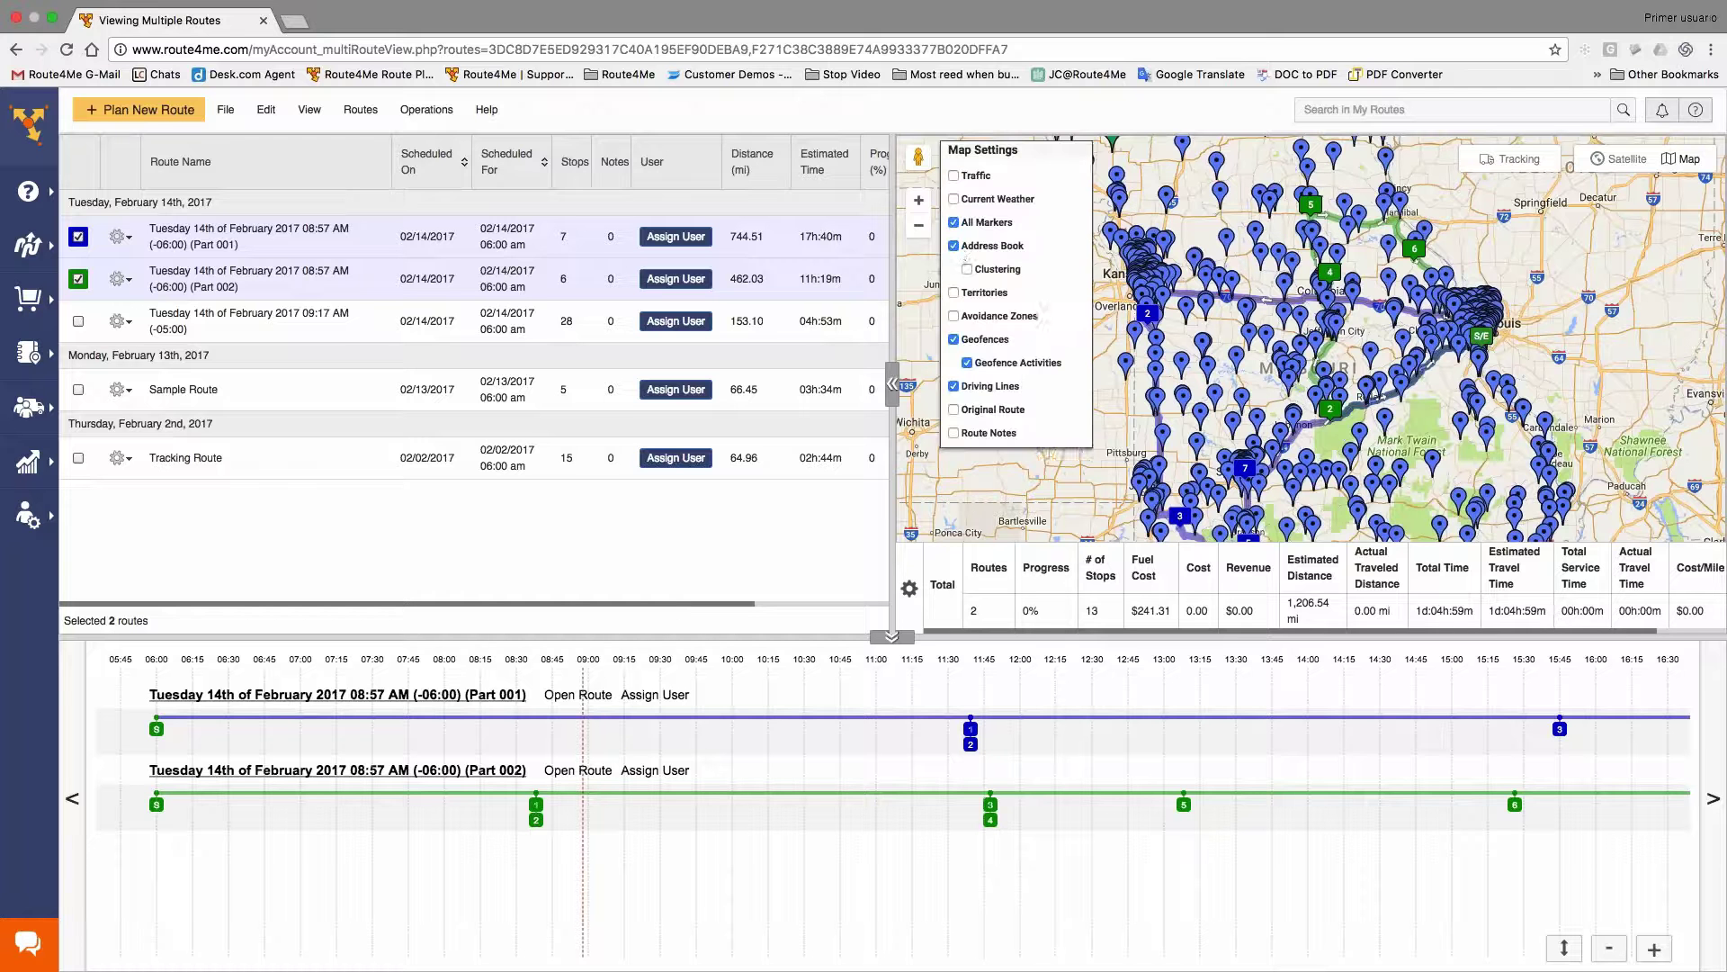
click(954, 246)
scroll(1356, 312, down, 1)
drag(1405, 404, 1356, 371)
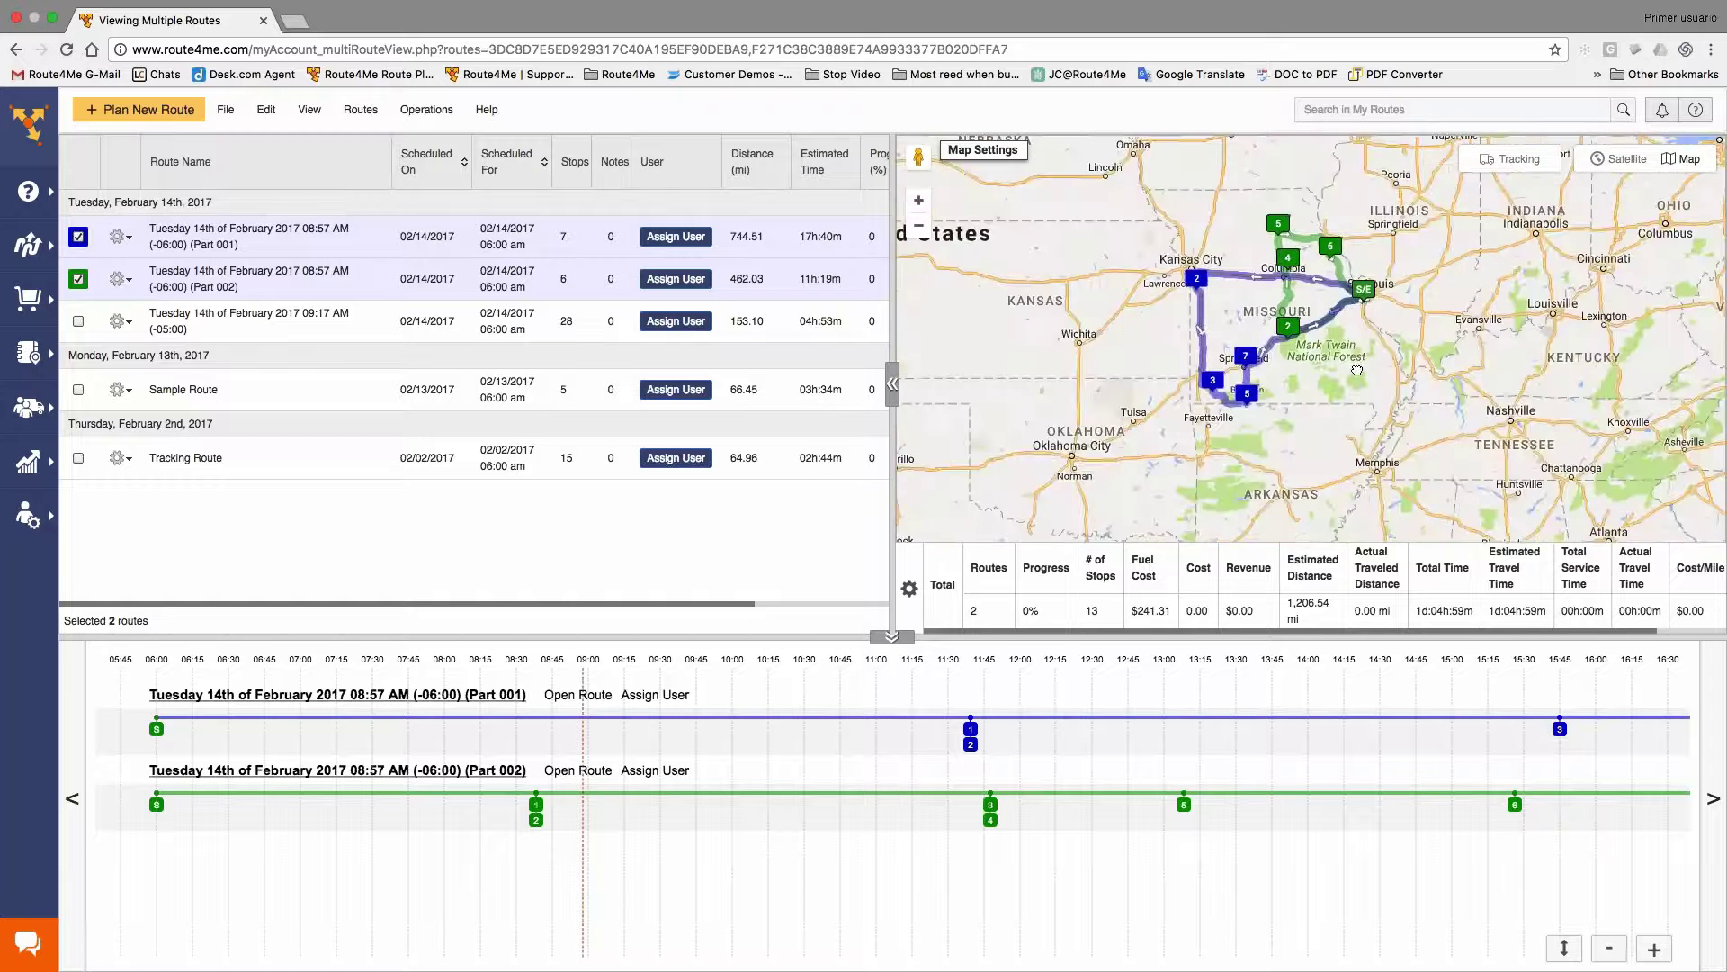